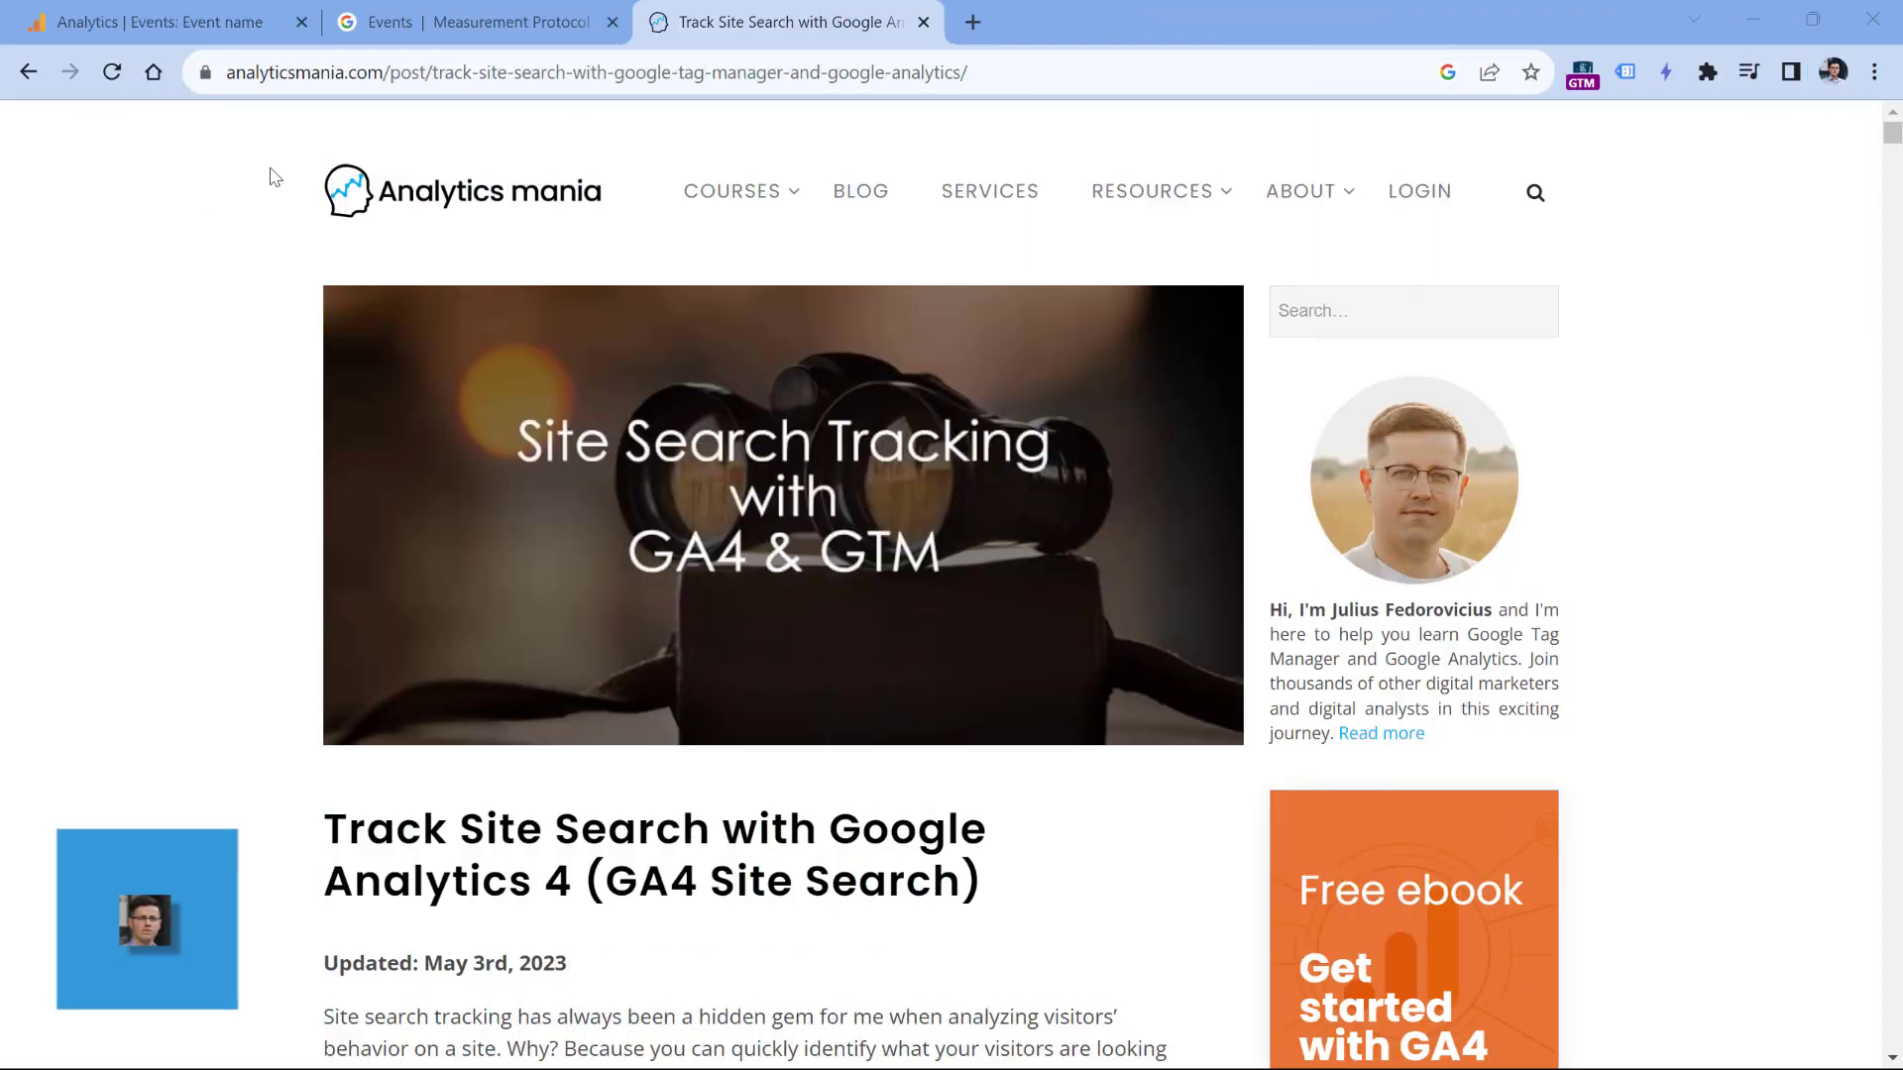
- Leave the Analytics Mania article for the GA4 Events: Event name report showing view_search_results
{"action": "left_click", "coordinate": [1412, 308]}
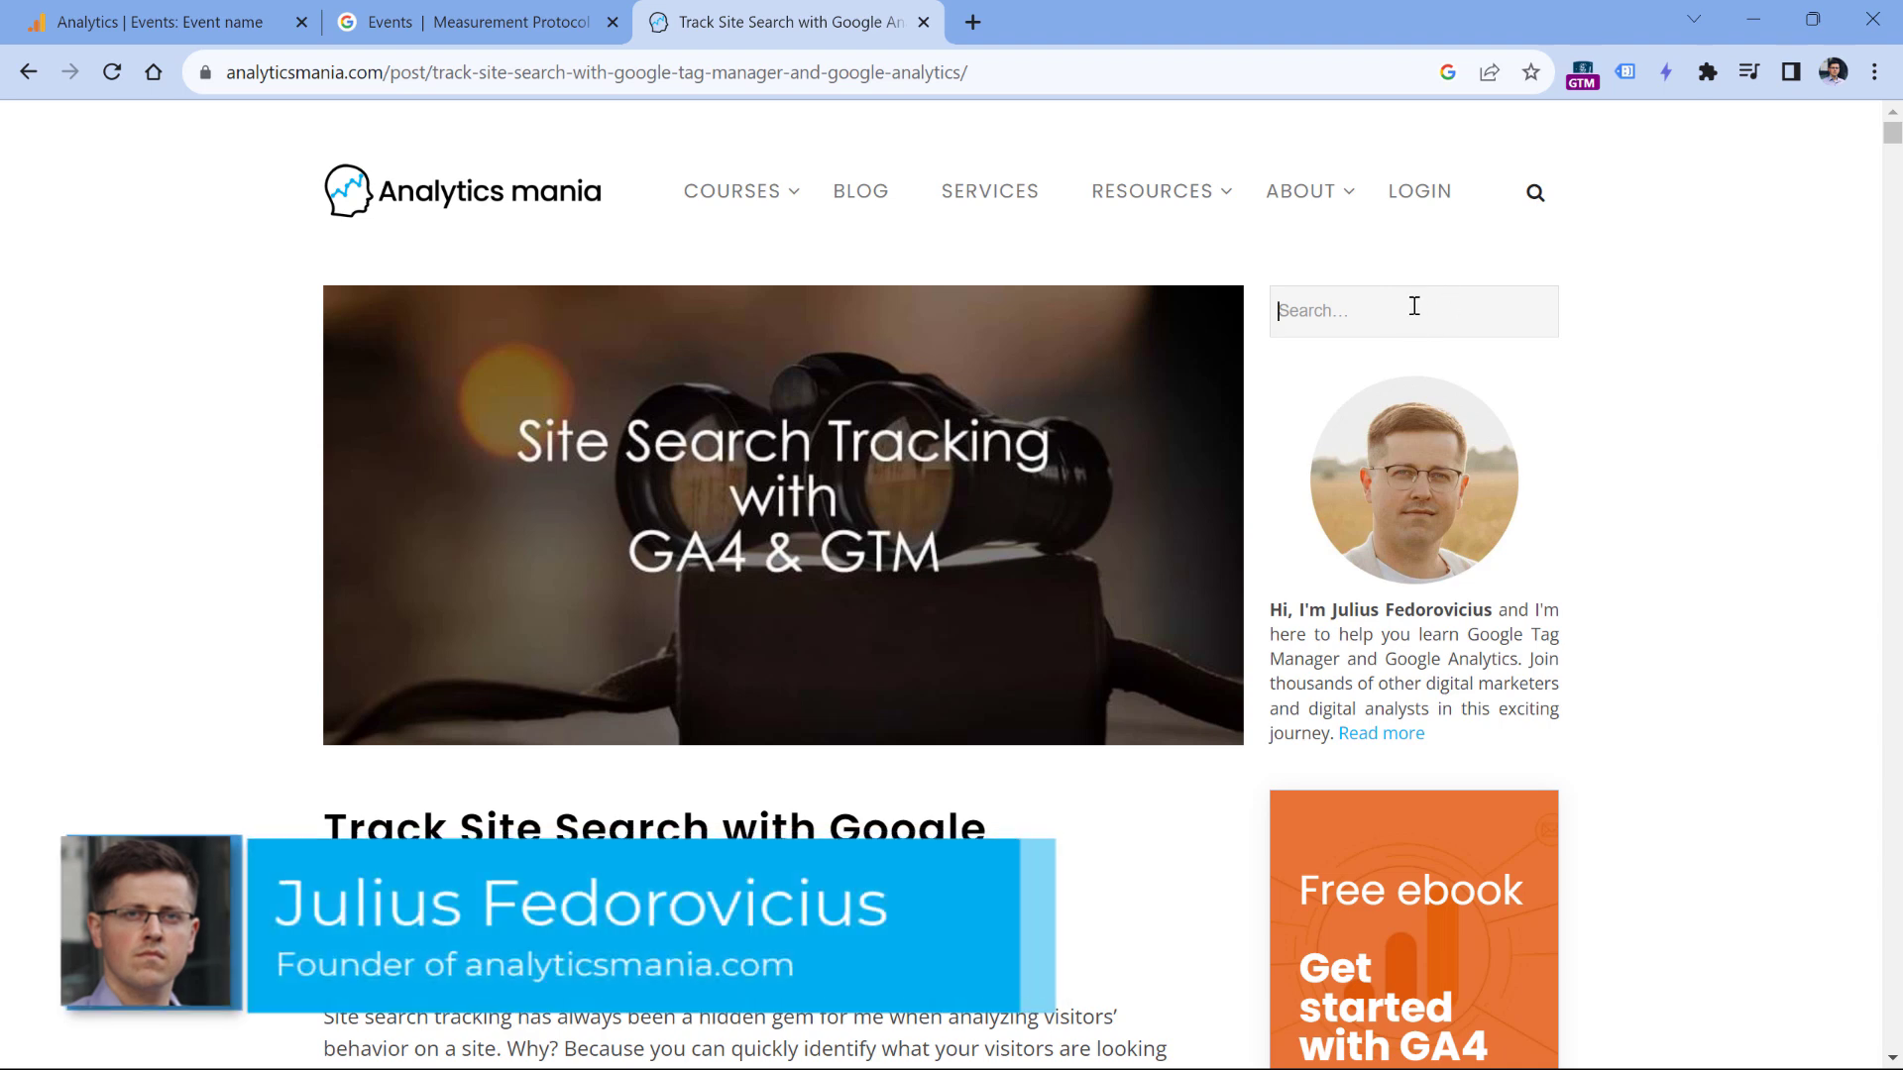
{"action": "key", "text": "ctrl+1"}
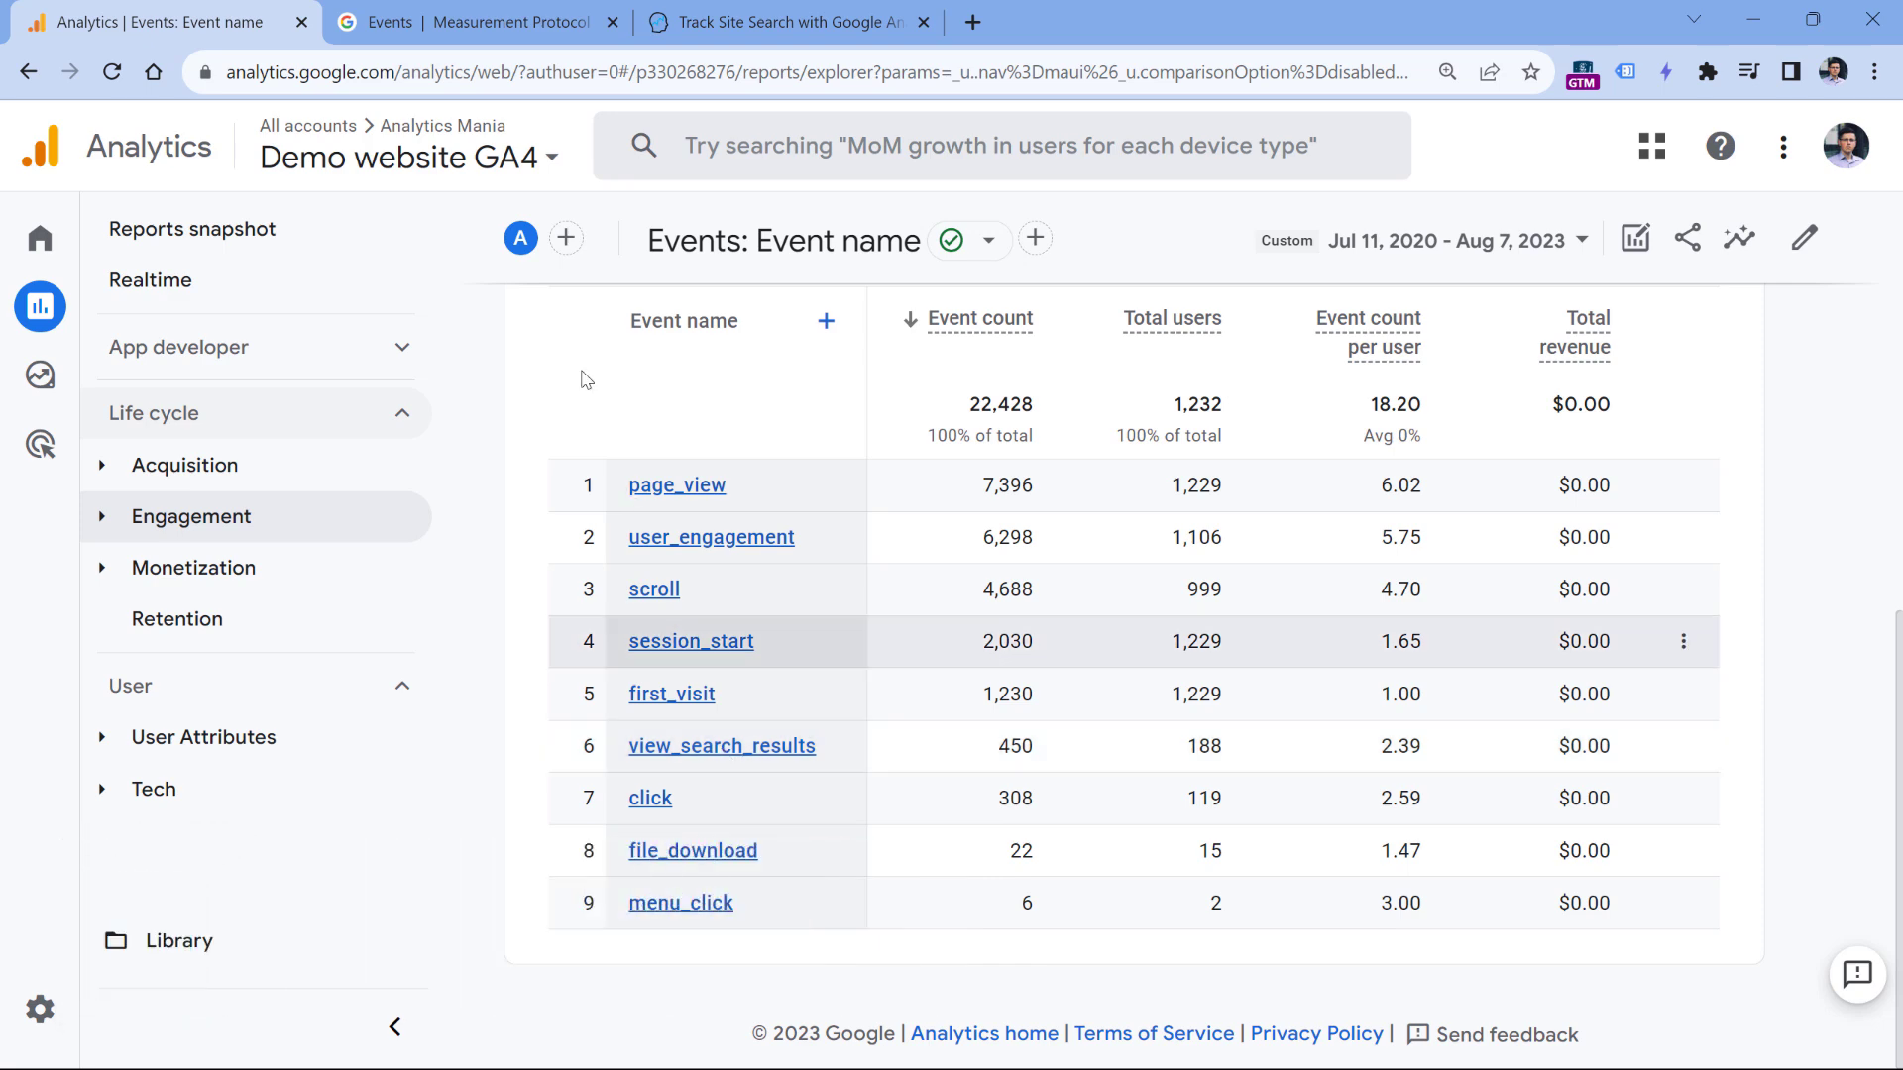
- Bring up the Measurement Protocol reference for view_search_results and its search_term parameter
{"action": "key", "text": "ctrl+2"}
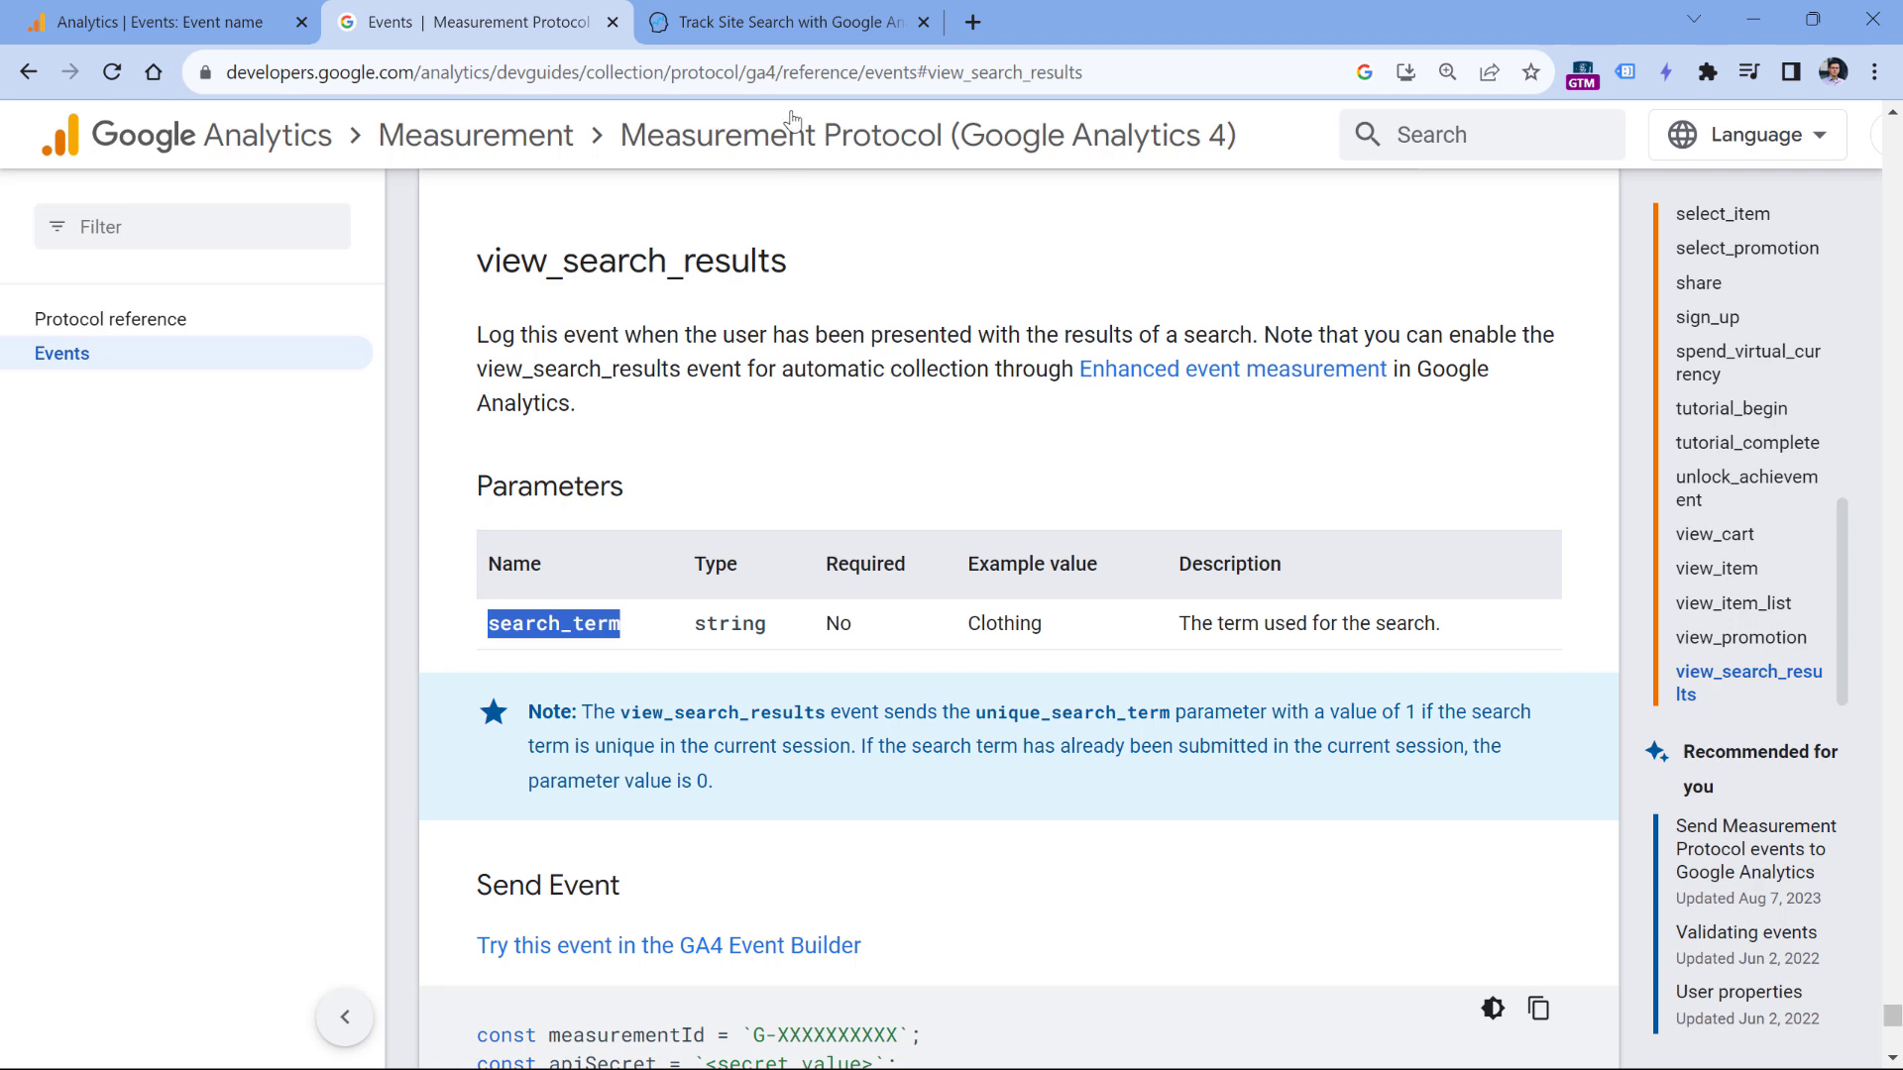
- Glance at the Track Site Search article, then return to the GA4 Events: Event name report
{"action": "left_click", "coordinate": [793, 21]}
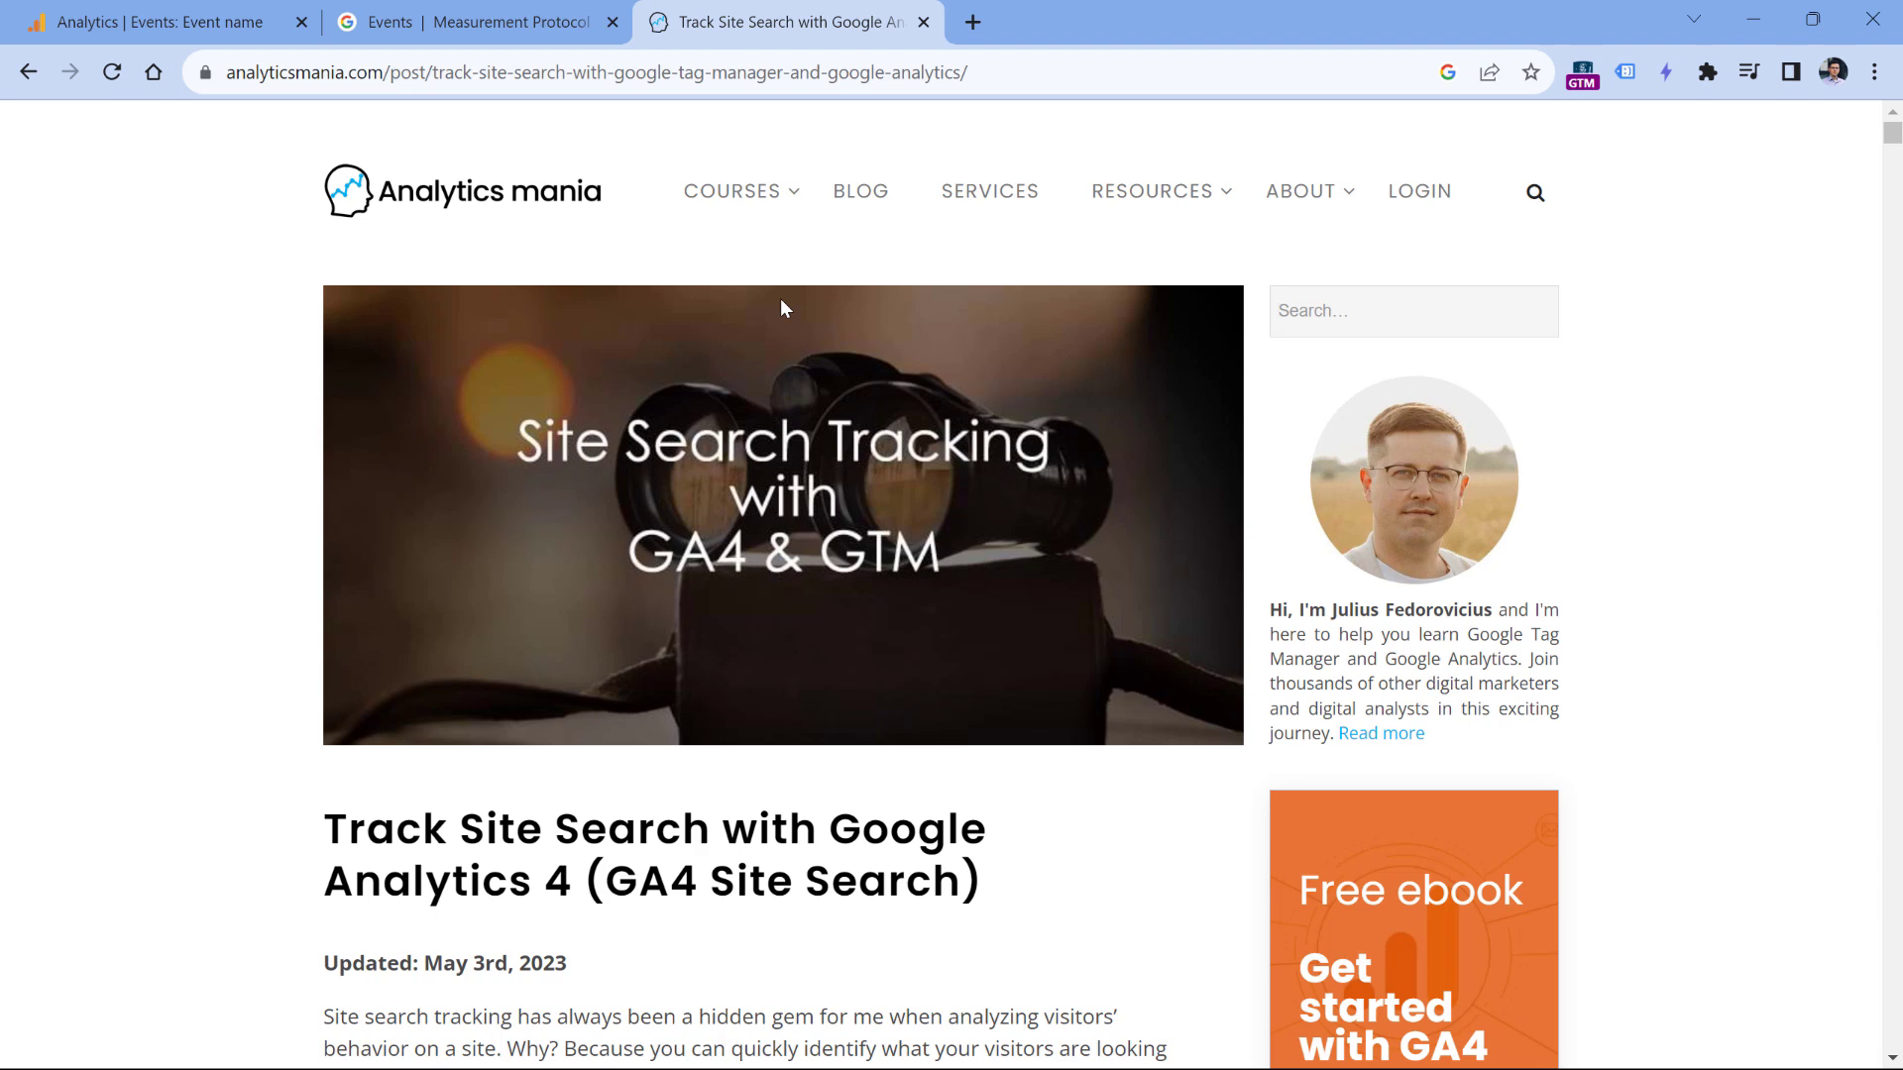
{"action": "key", "text": "ctrl+1"}
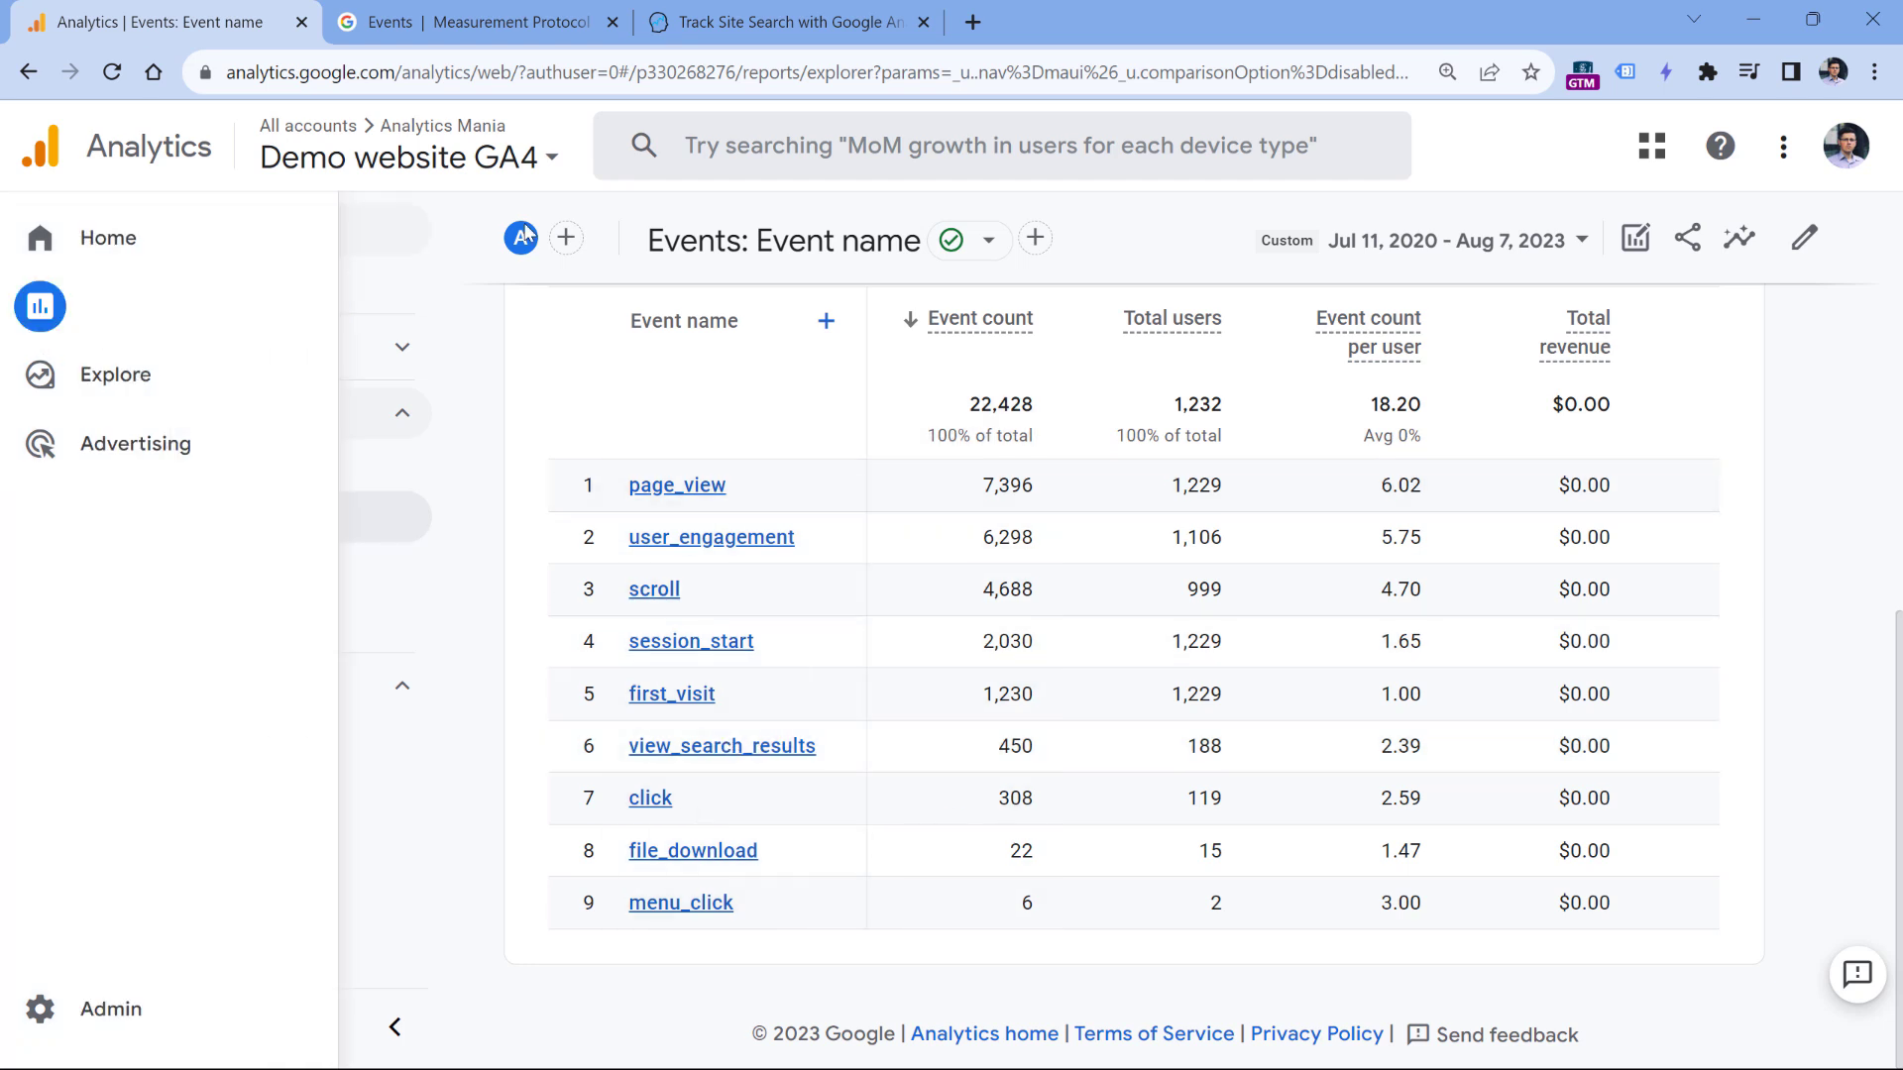
- From the Library, create a new blank detail report
{"action": "left_click", "coordinate": [176, 958]}
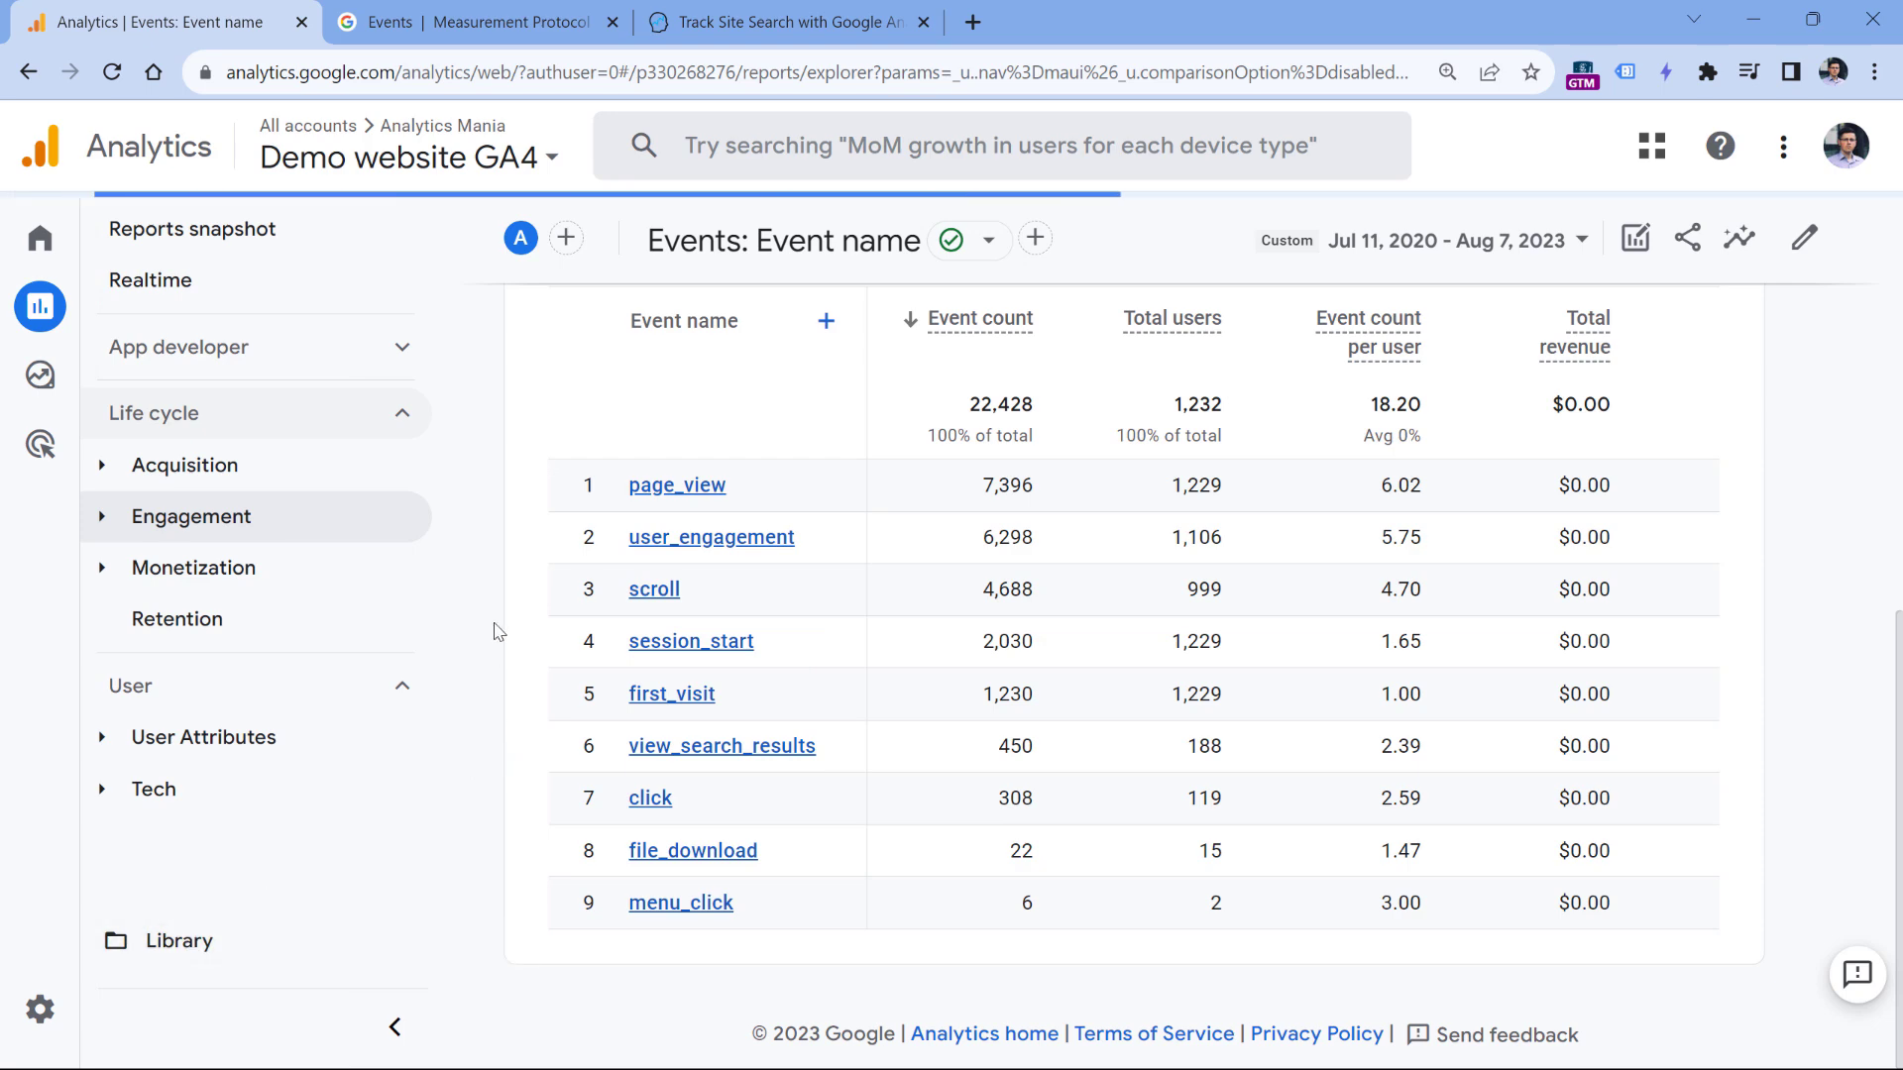
{"action": "scroll", "coordinate": [1070, 336], "scroll_direction": "down", "scroll_amount": 3}
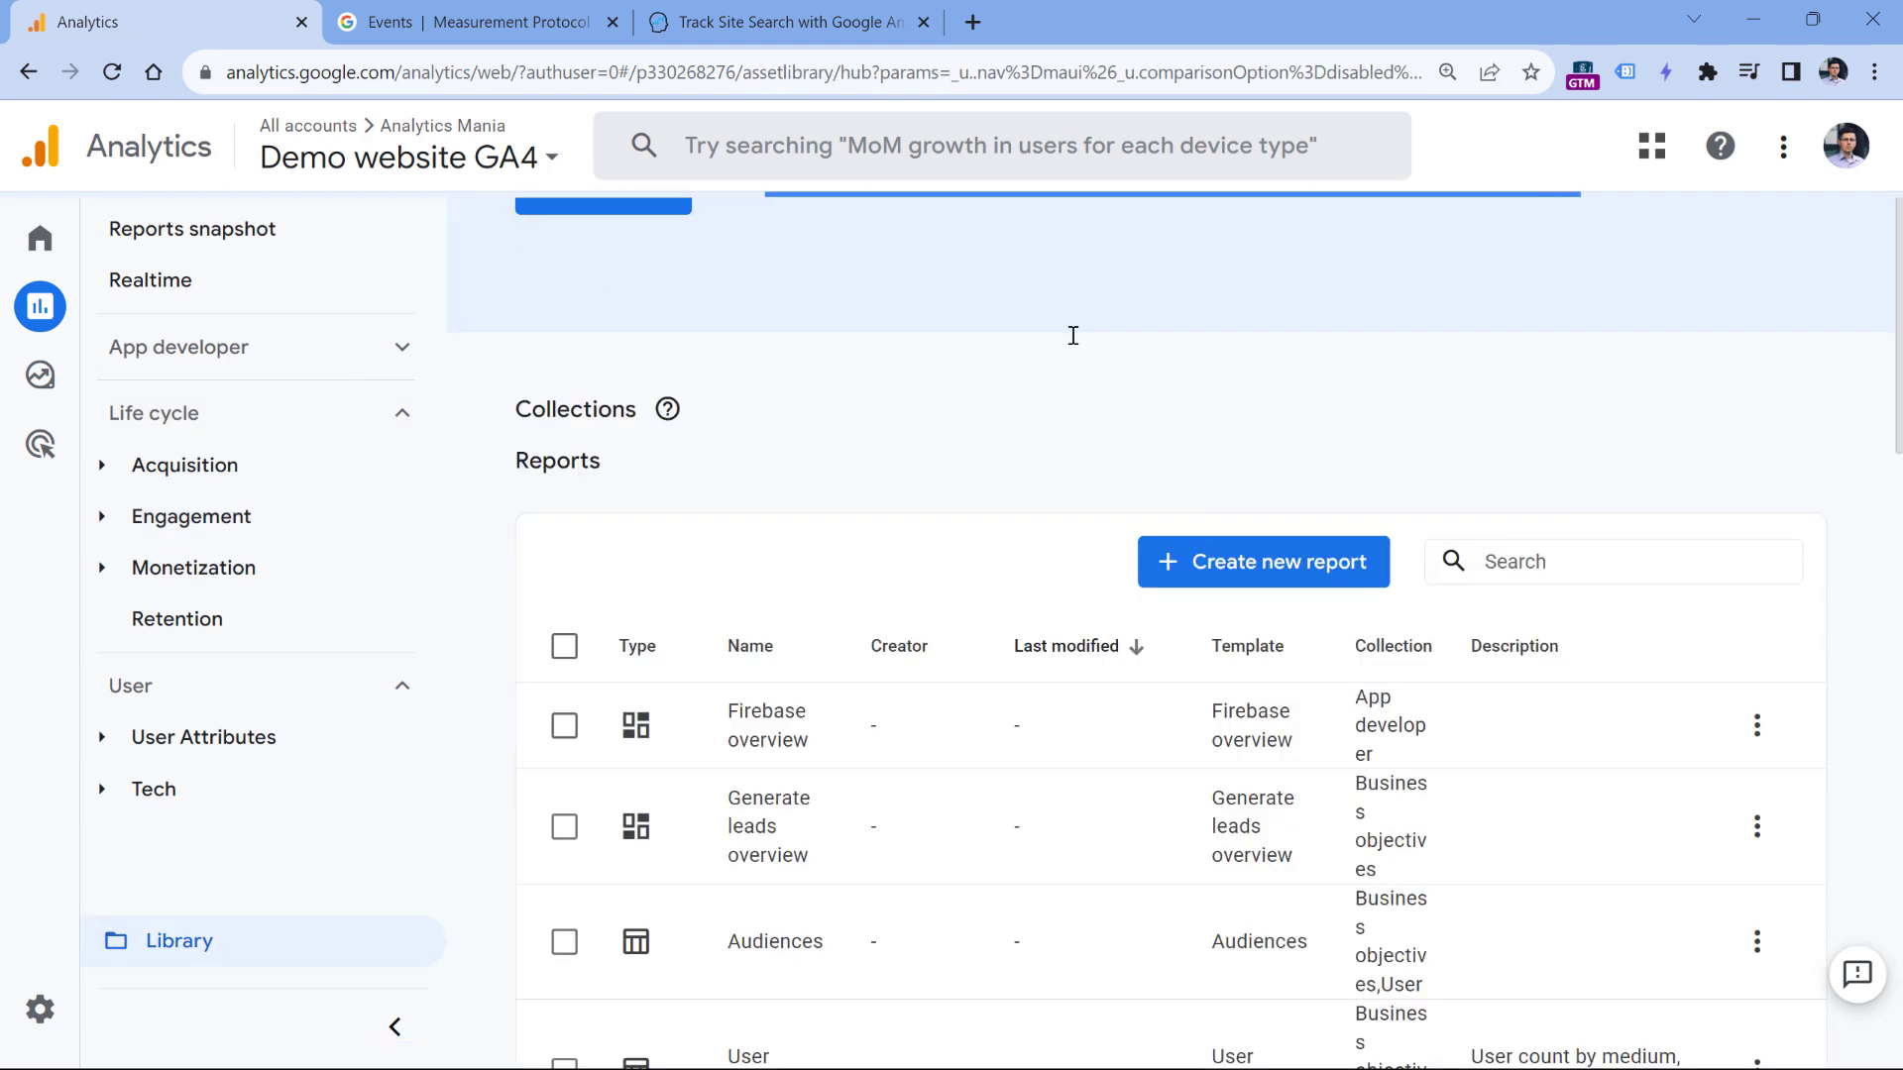
{"action": "left_click", "coordinate": [1271, 606]}
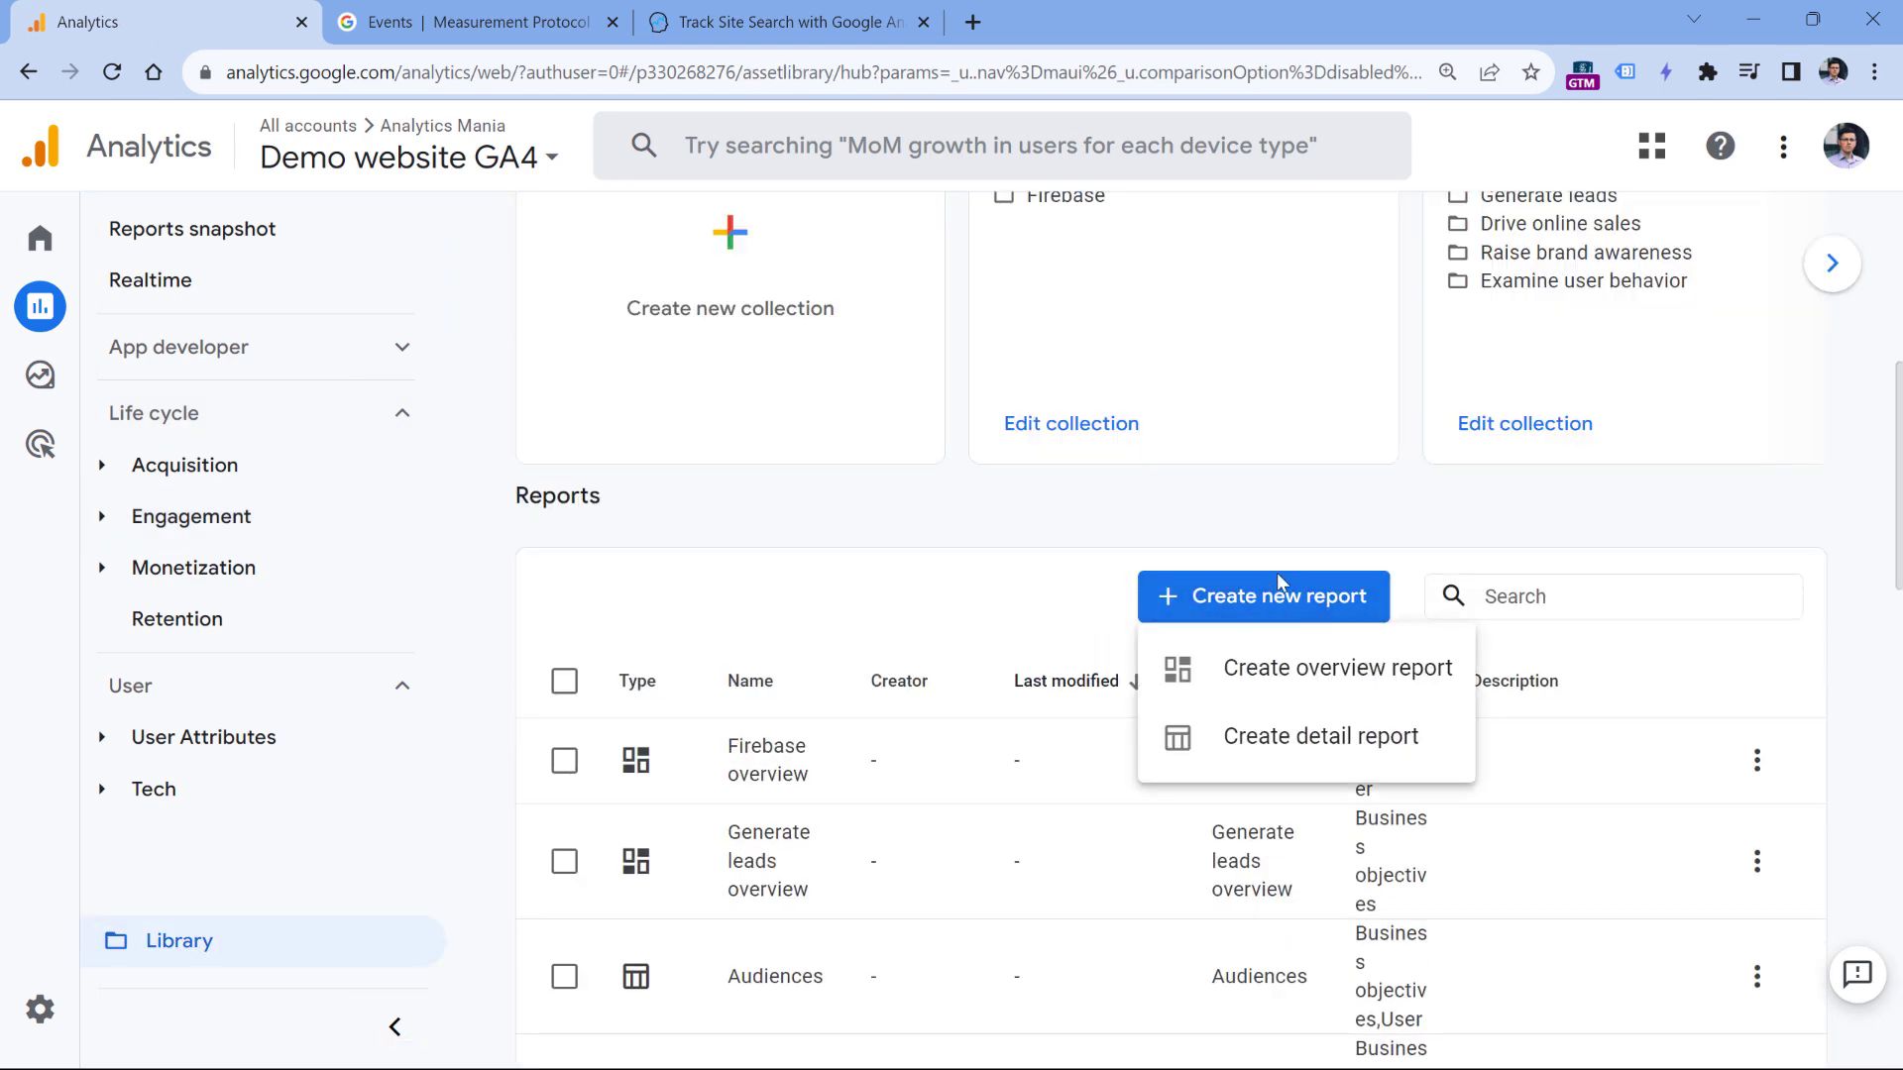
{"action": "left_click", "coordinate": [1317, 756]}
{"action": "left_click", "coordinate": [369, 359]}
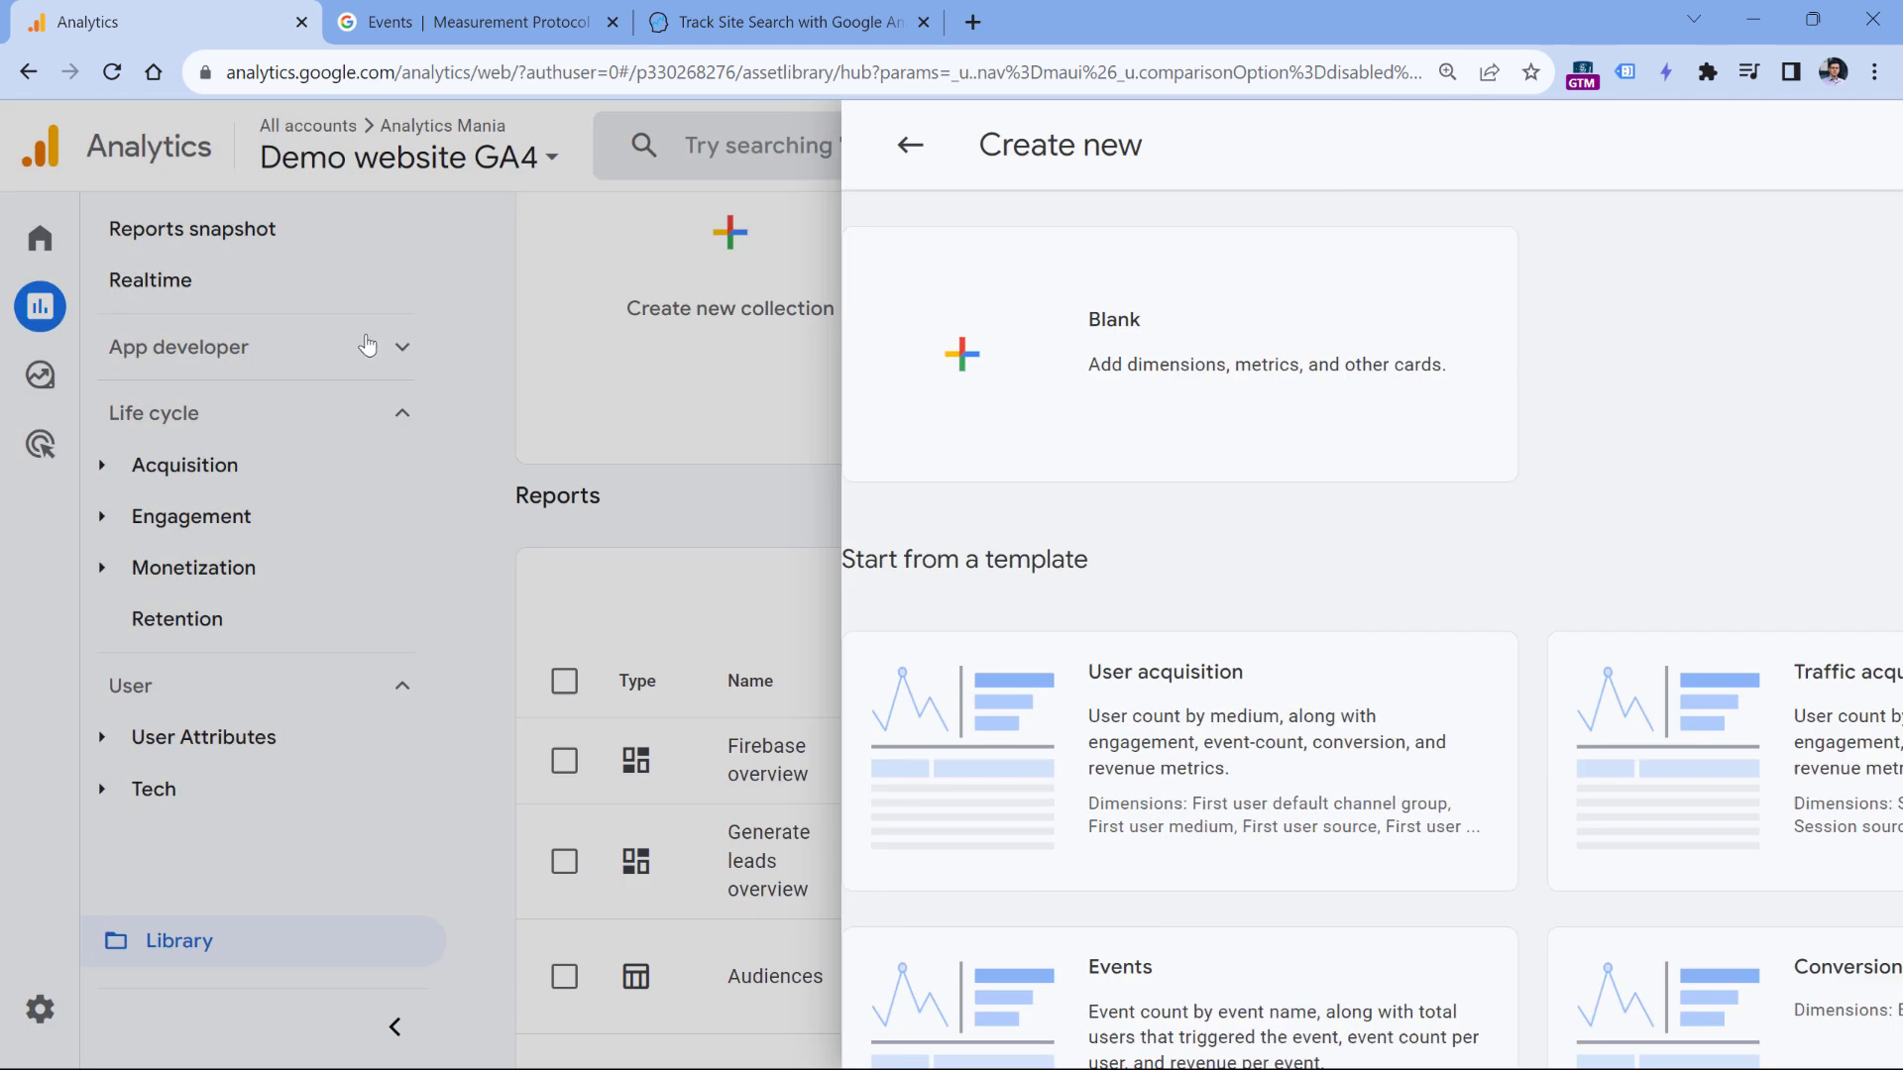
- Set the report's dimension to Search term
{"action": "left_click", "coordinate": [1669, 359]}
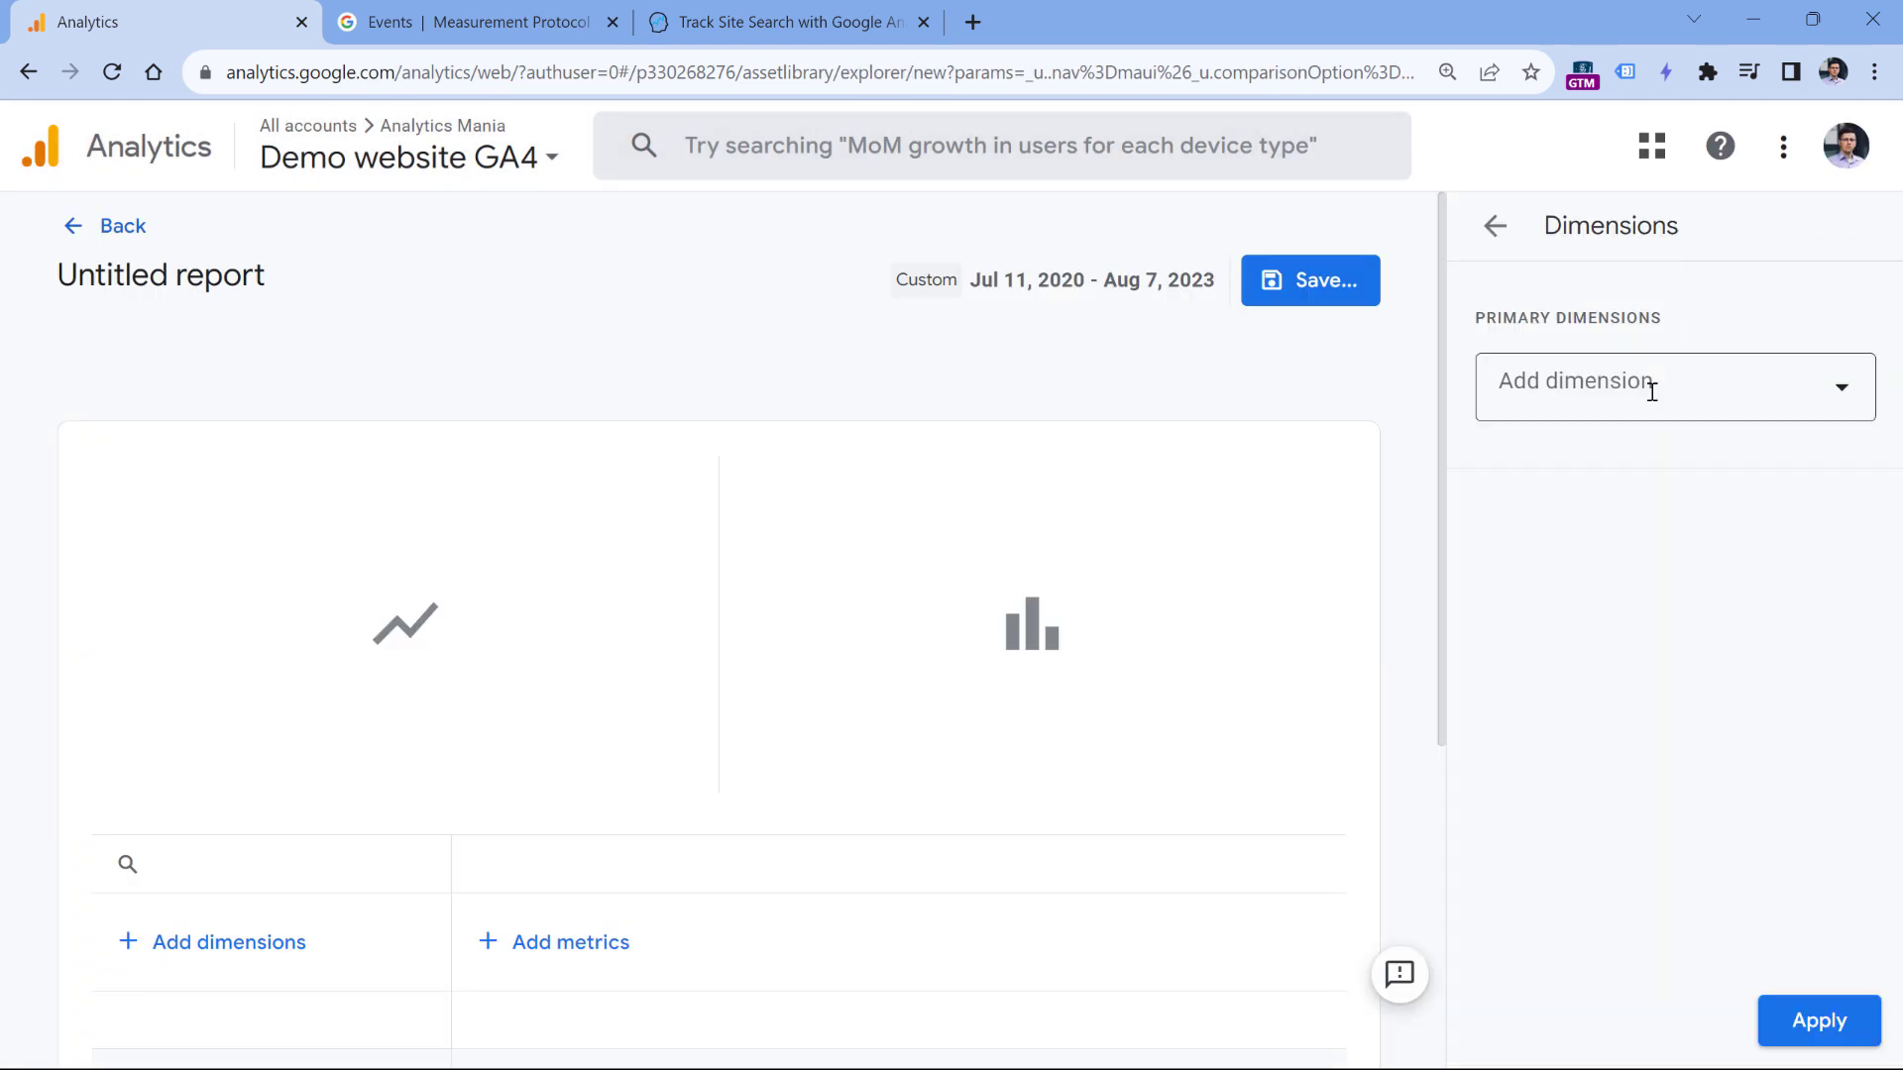
{"action": "left_click", "coordinate": [1650, 390]}
{"action": "type", "text": "searc"}
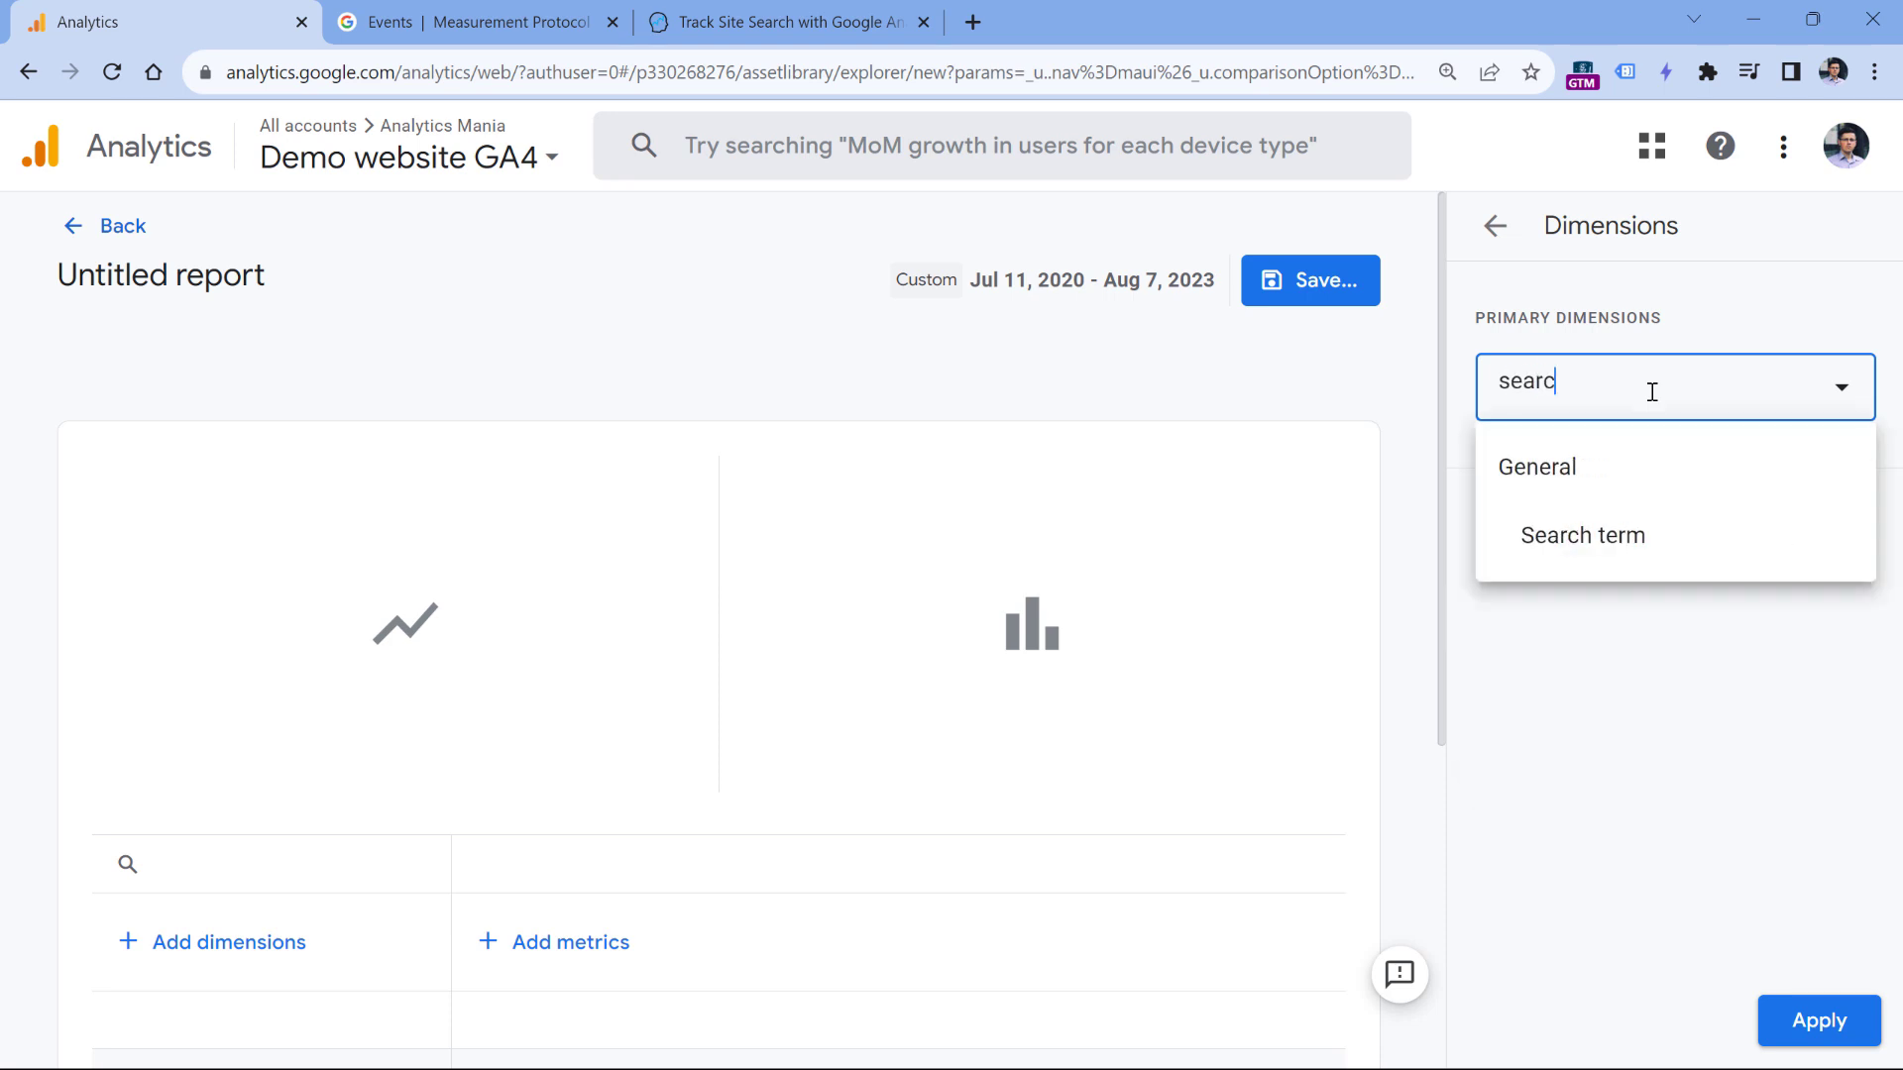
{"action": "left_click", "coordinate": [1621, 561]}
{"action": "left_click", "coordinate": [1817, 1021]}
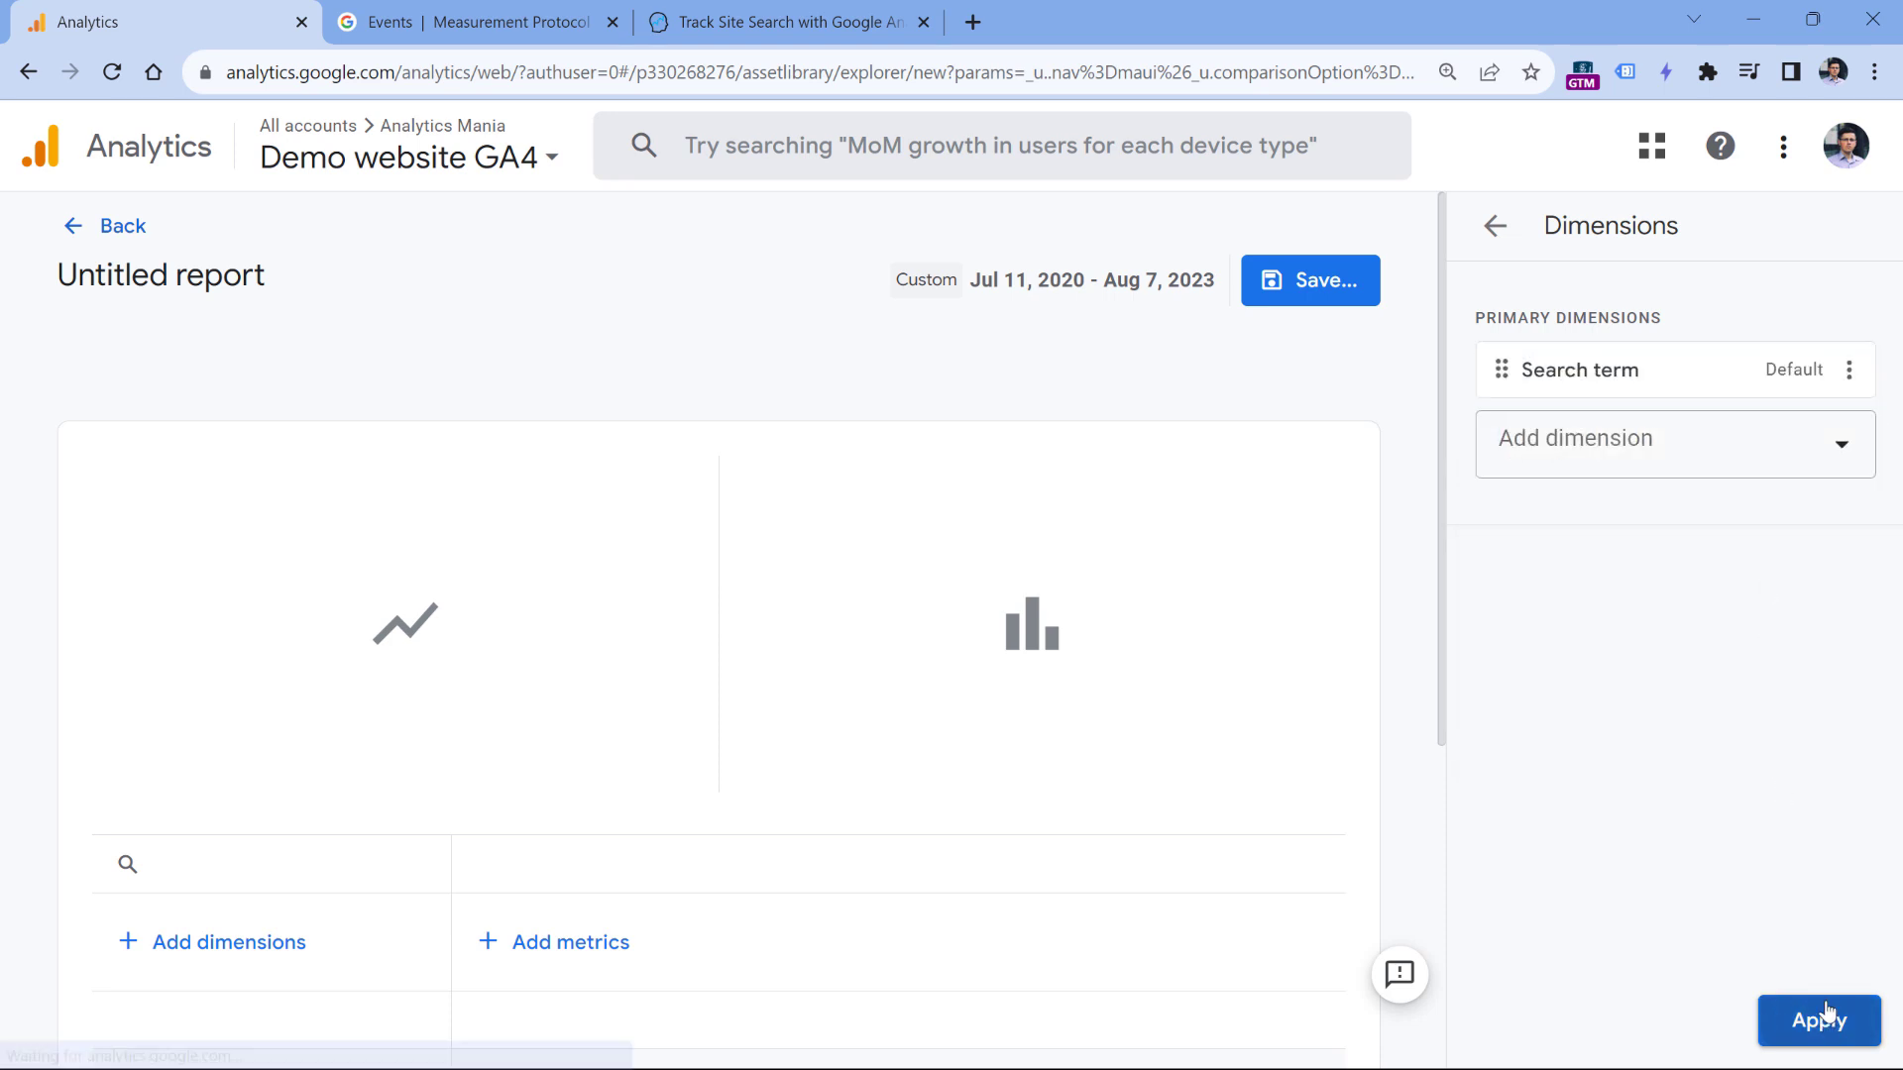
- Add Event count, Event count per user and Total users as the report's metrics
{"action": "left_click", "coordinate": [1656, 421]}
{"action": "left_click", "coordinate": [1662, 391]}
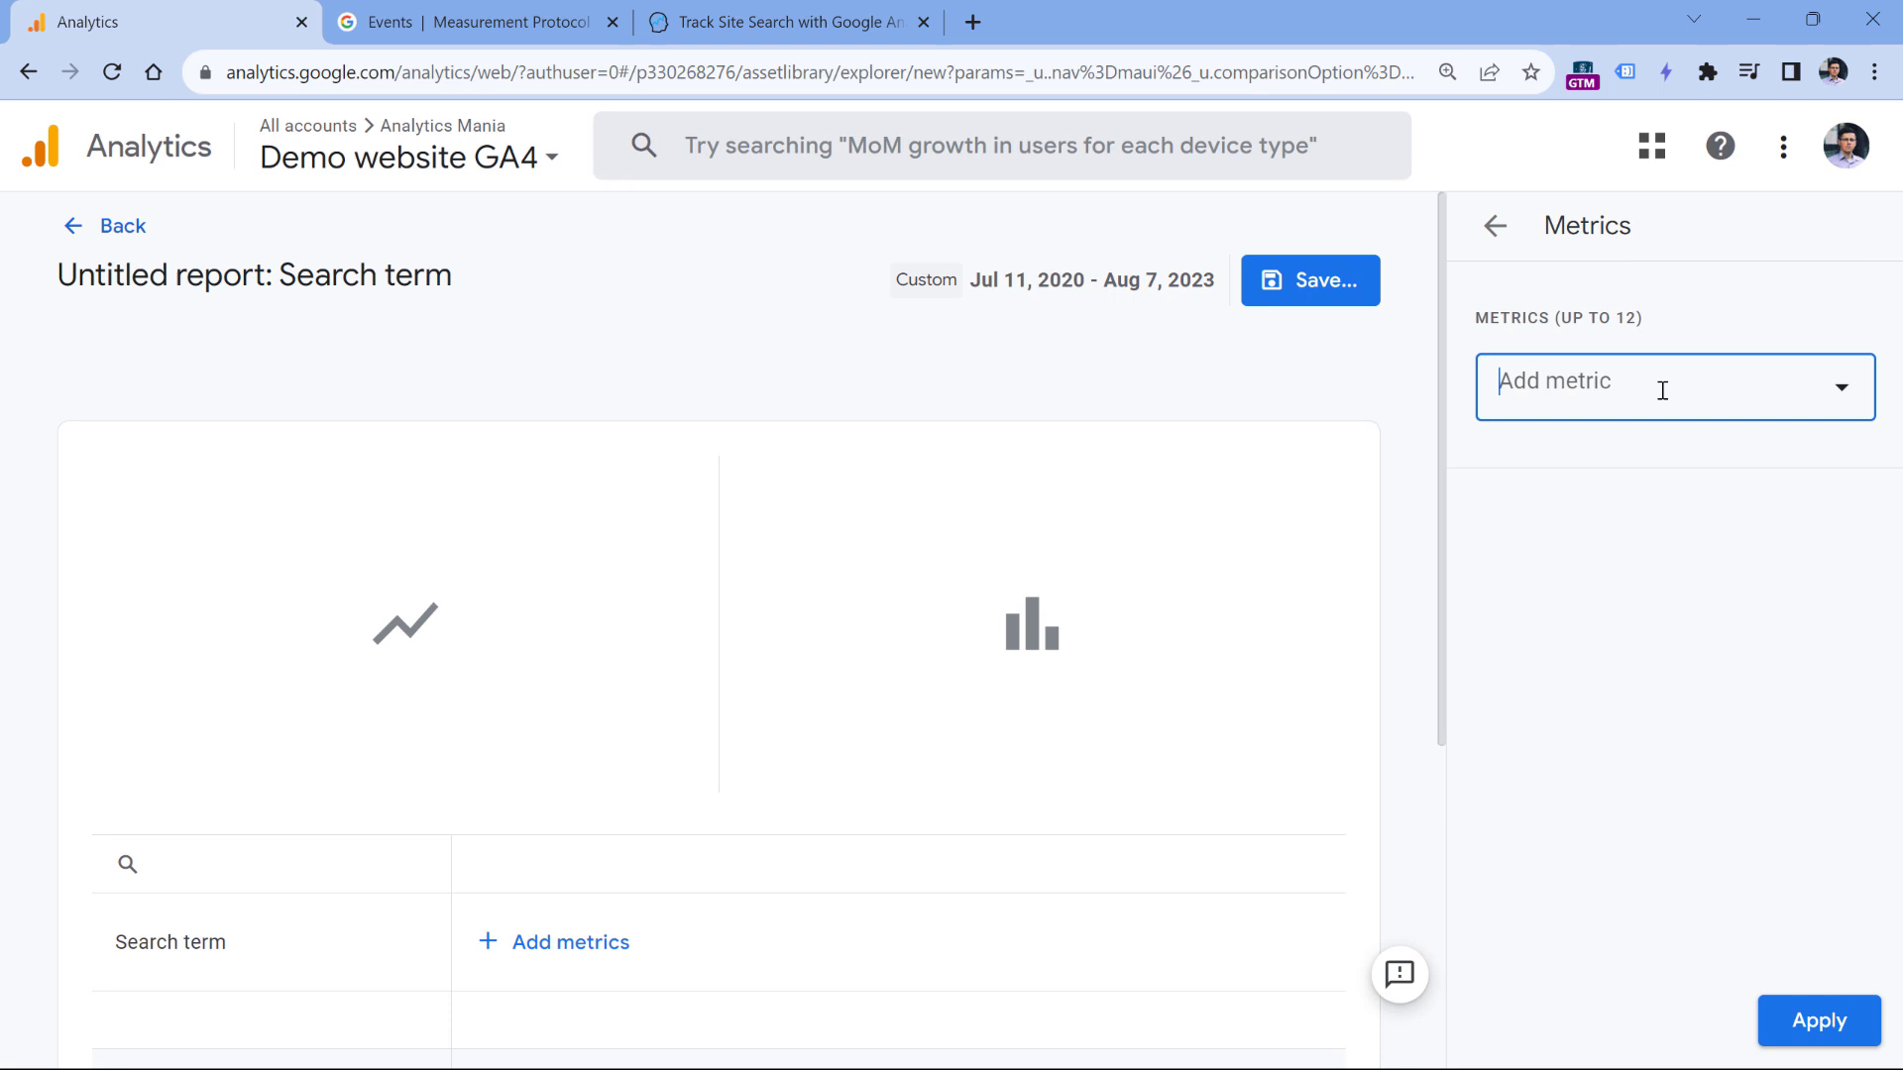
{"action": "type", "text": "event count"}
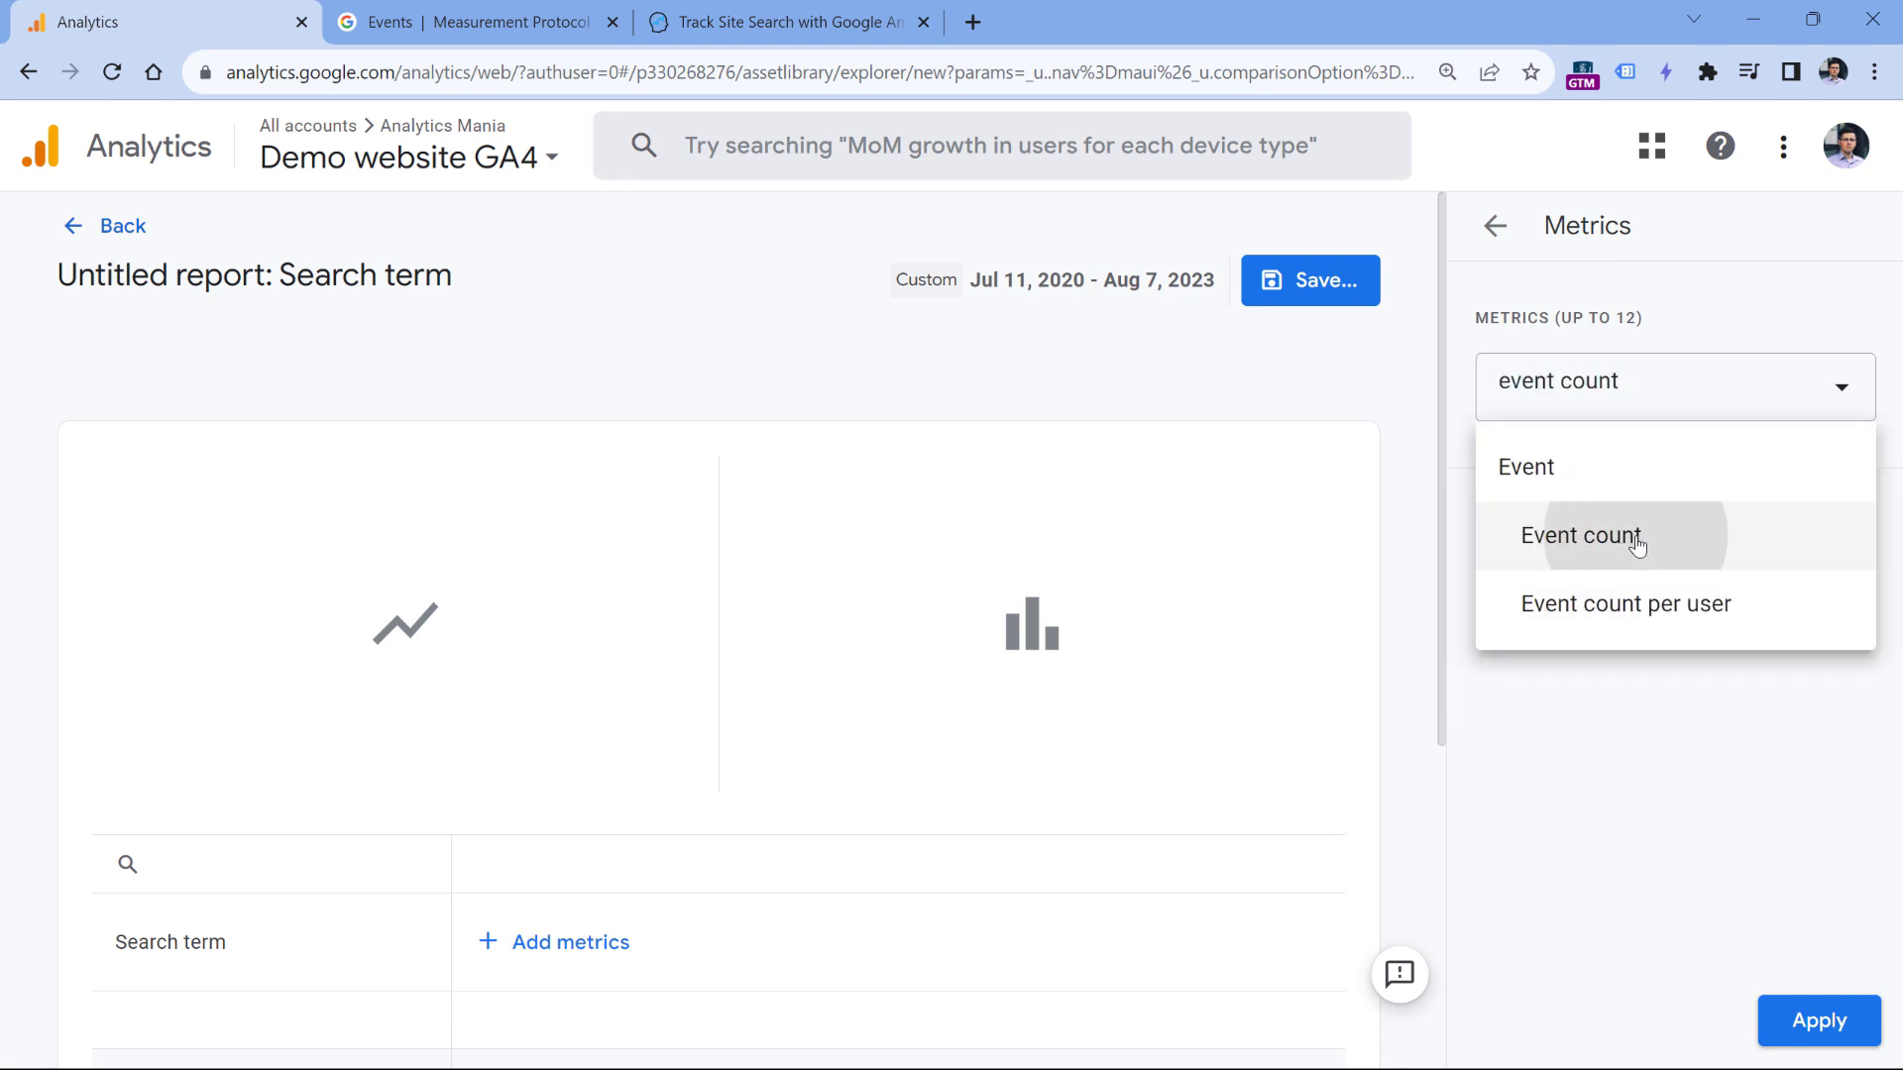
{"action": "left_click", "coordinate": [1690, 535]}
{"action": "type", "text": "event coun"}
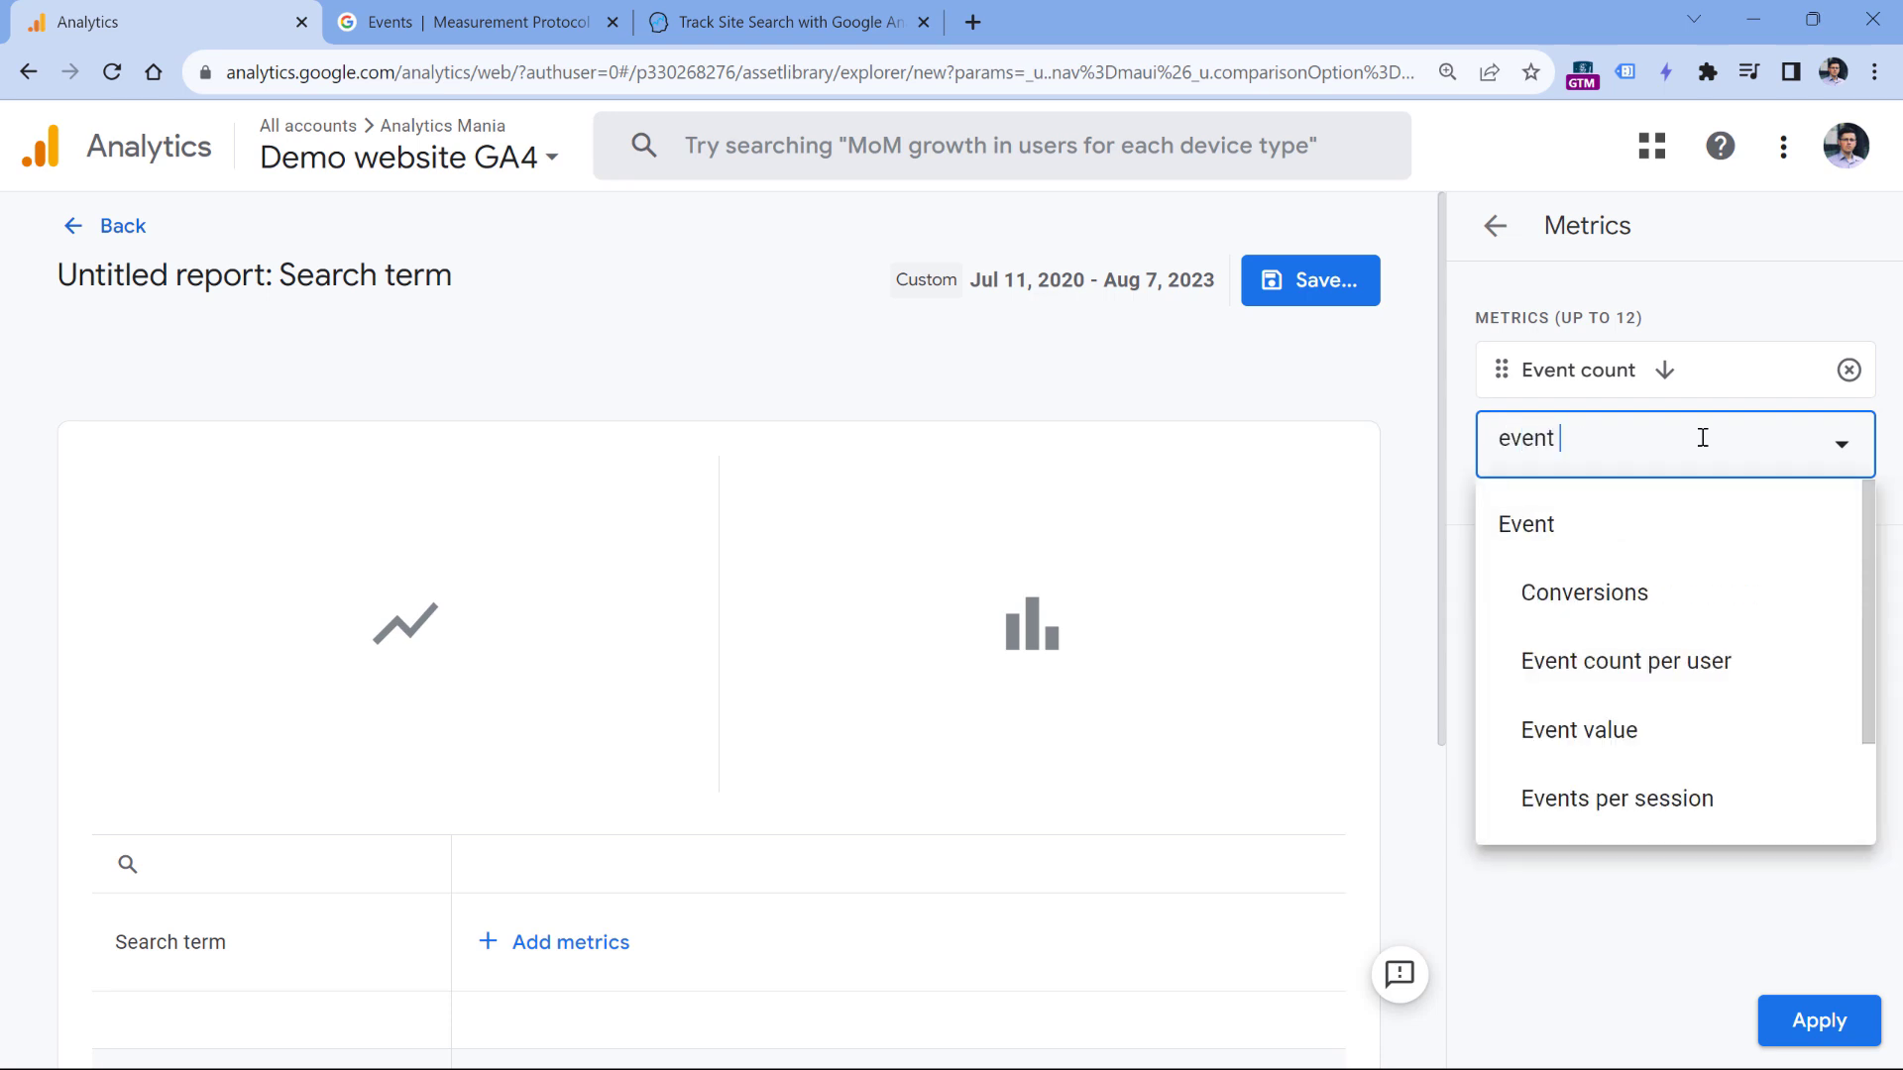
{"action": "left_click", "coordinate": [1673, 595]}
{"action": "type", "text": "total"}
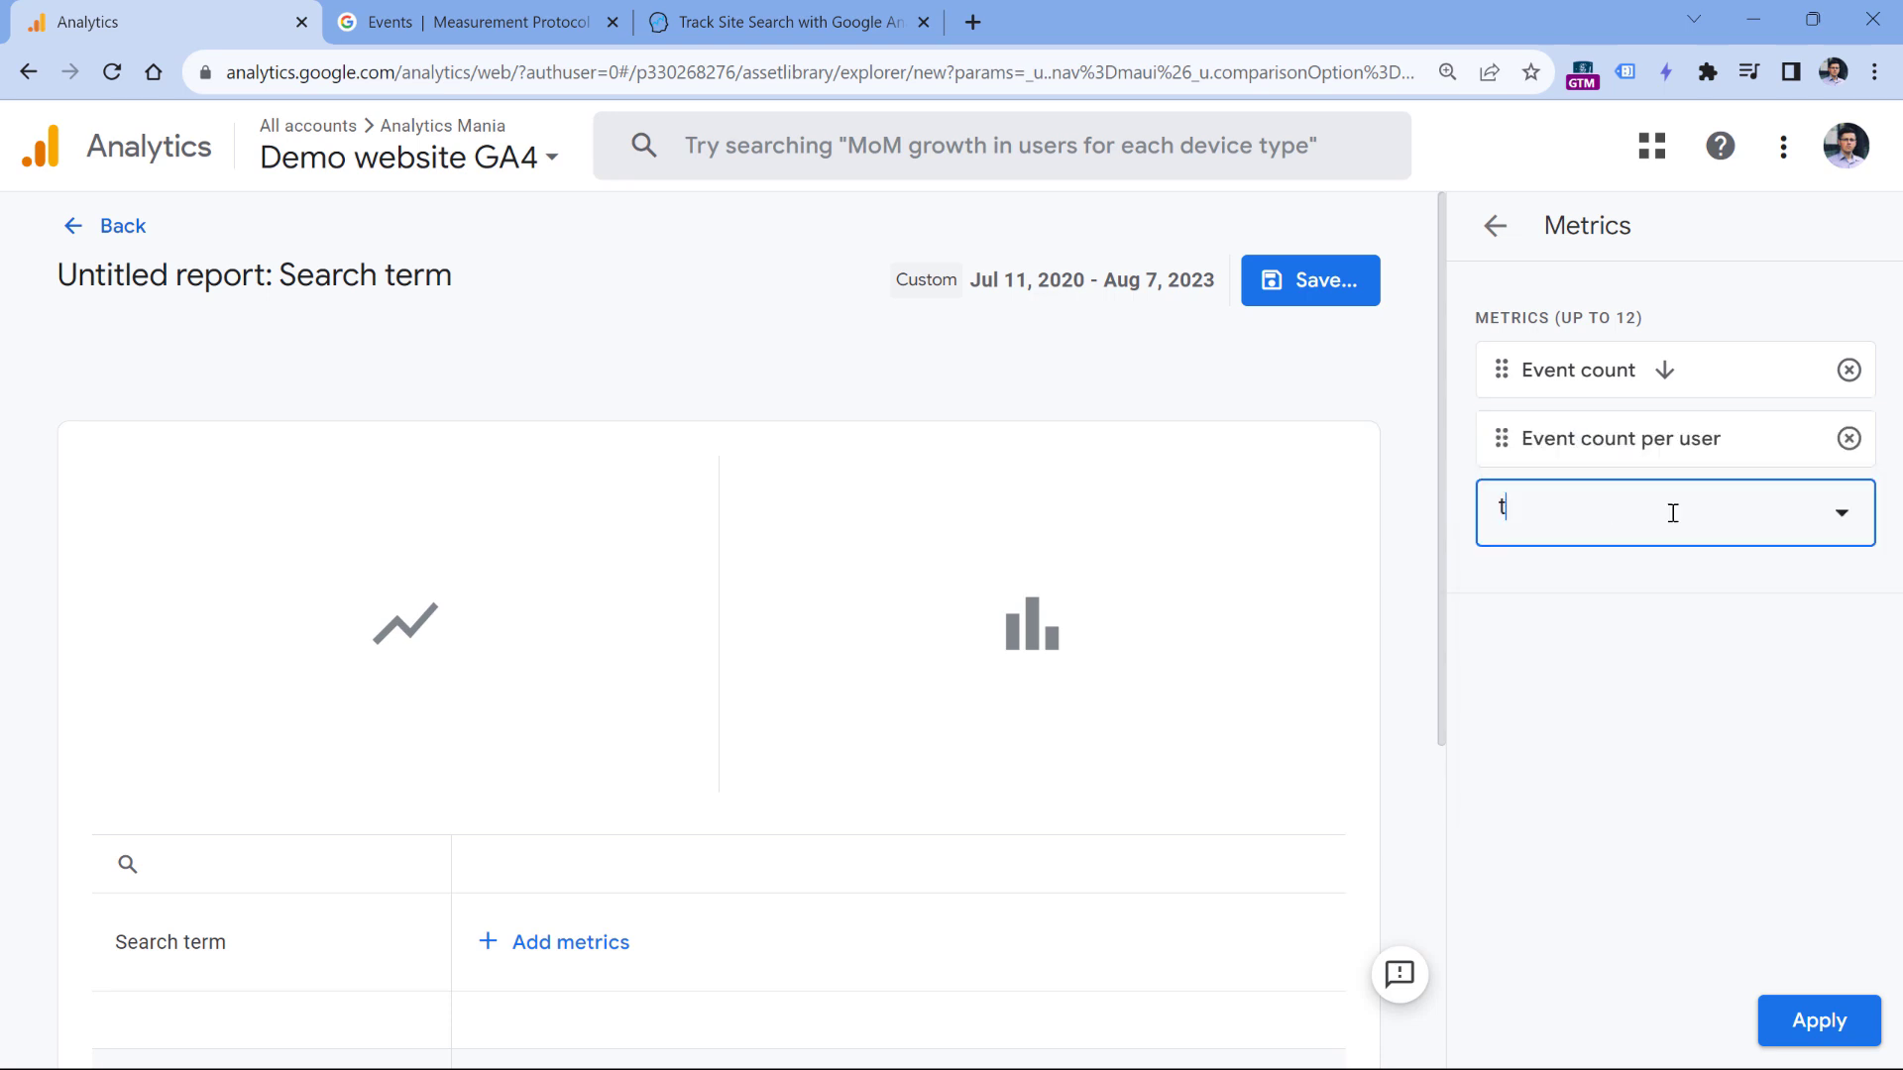
{"action": "left_click", "coordinate": [1626, 885]}
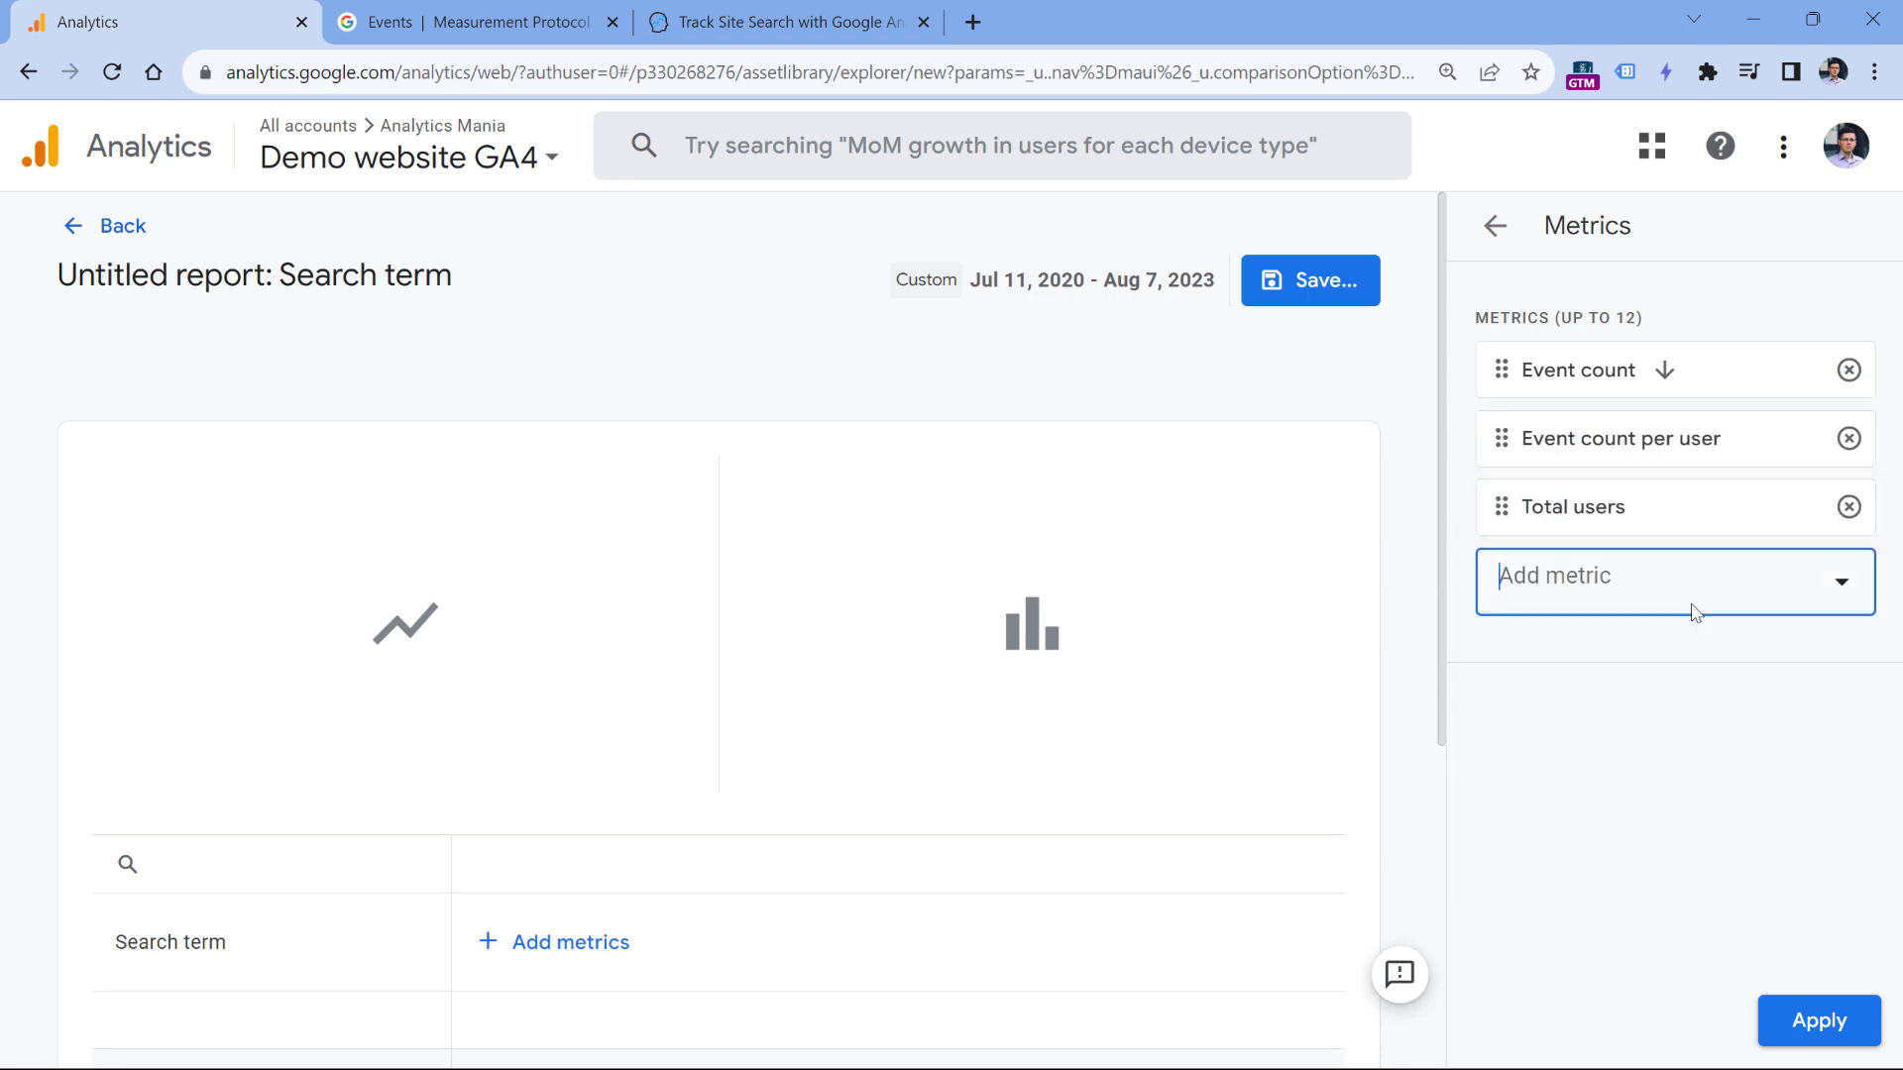
{"action": "left_click", "coordinate": [1829, 1021]}
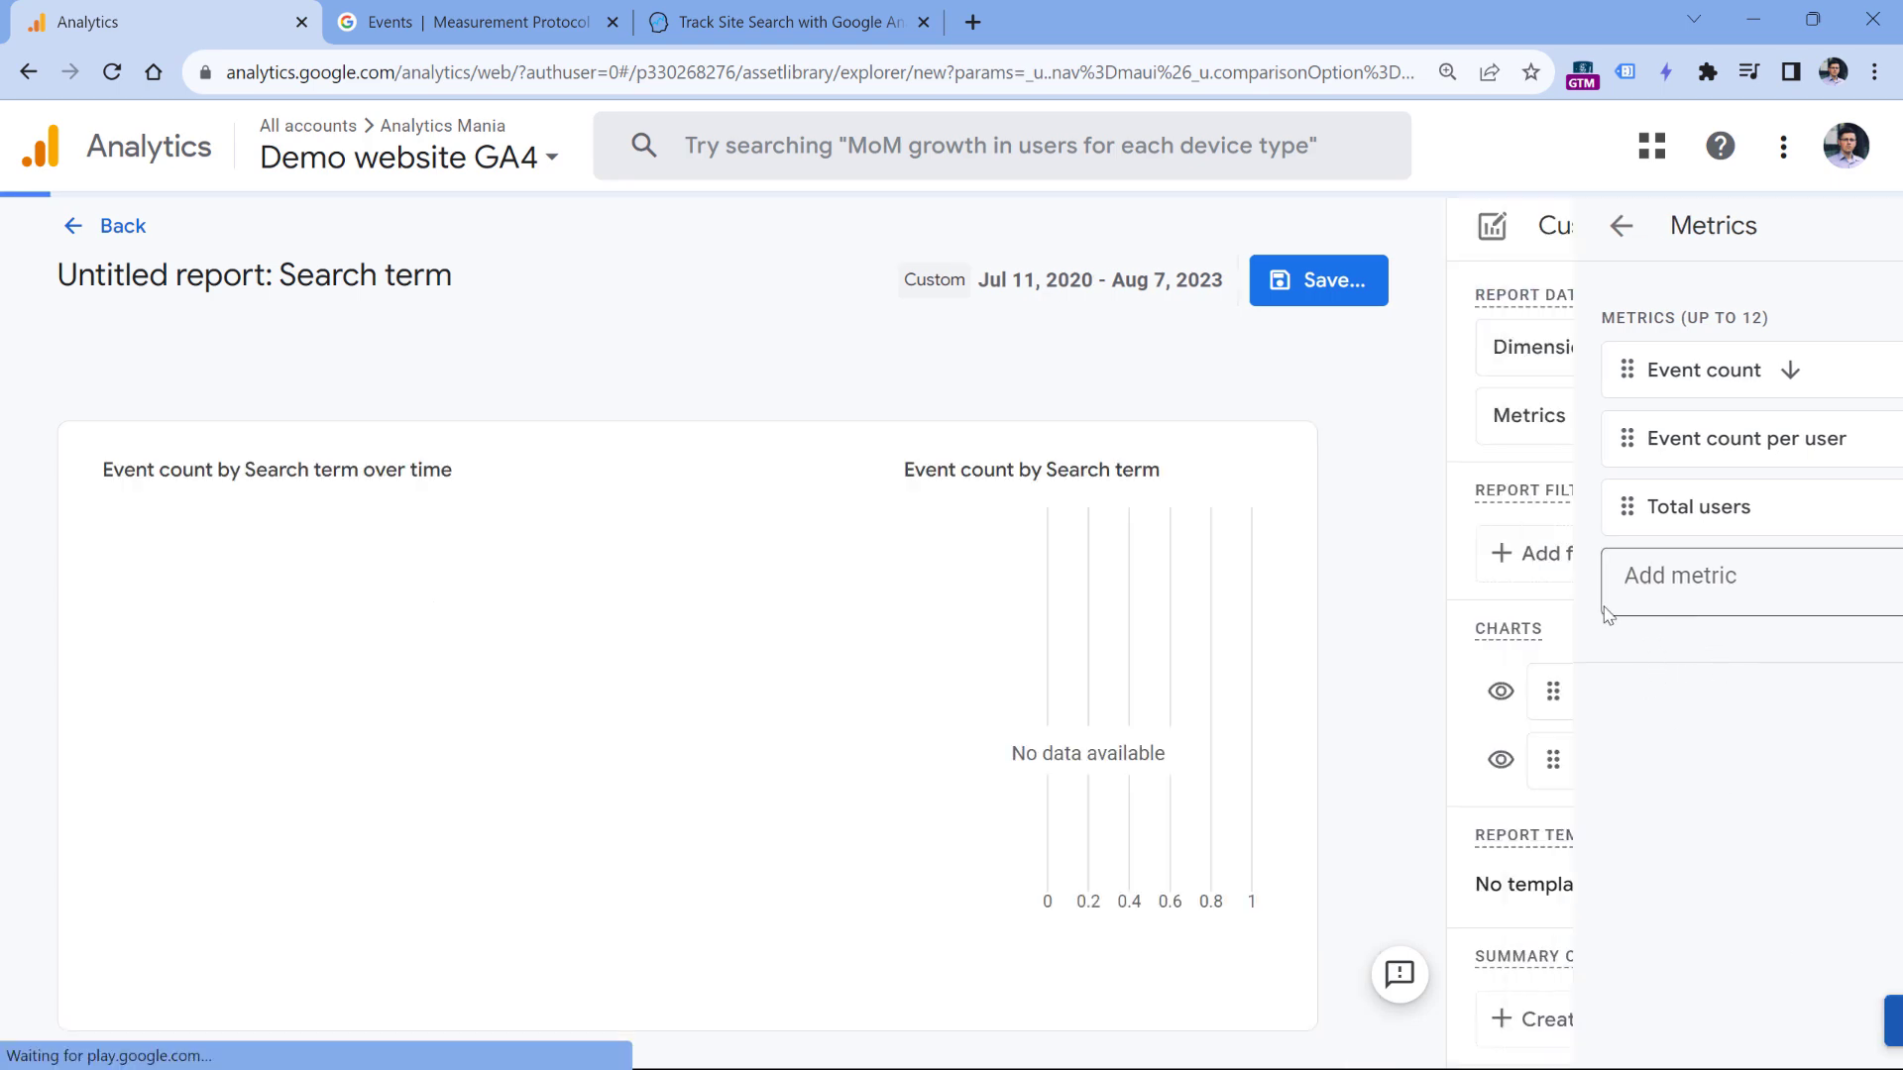
- Review the 265 search terms and begin an Include filter, searching dimensions for 'event'
{"action": "scroll", "coordinate": [917, 337], "scroll_direction": "down", "scroll_amount": 5}
{"action": "scroll", "coordinate": [924, 331], "scroll_direction": "down", "scroll_amount": 3}
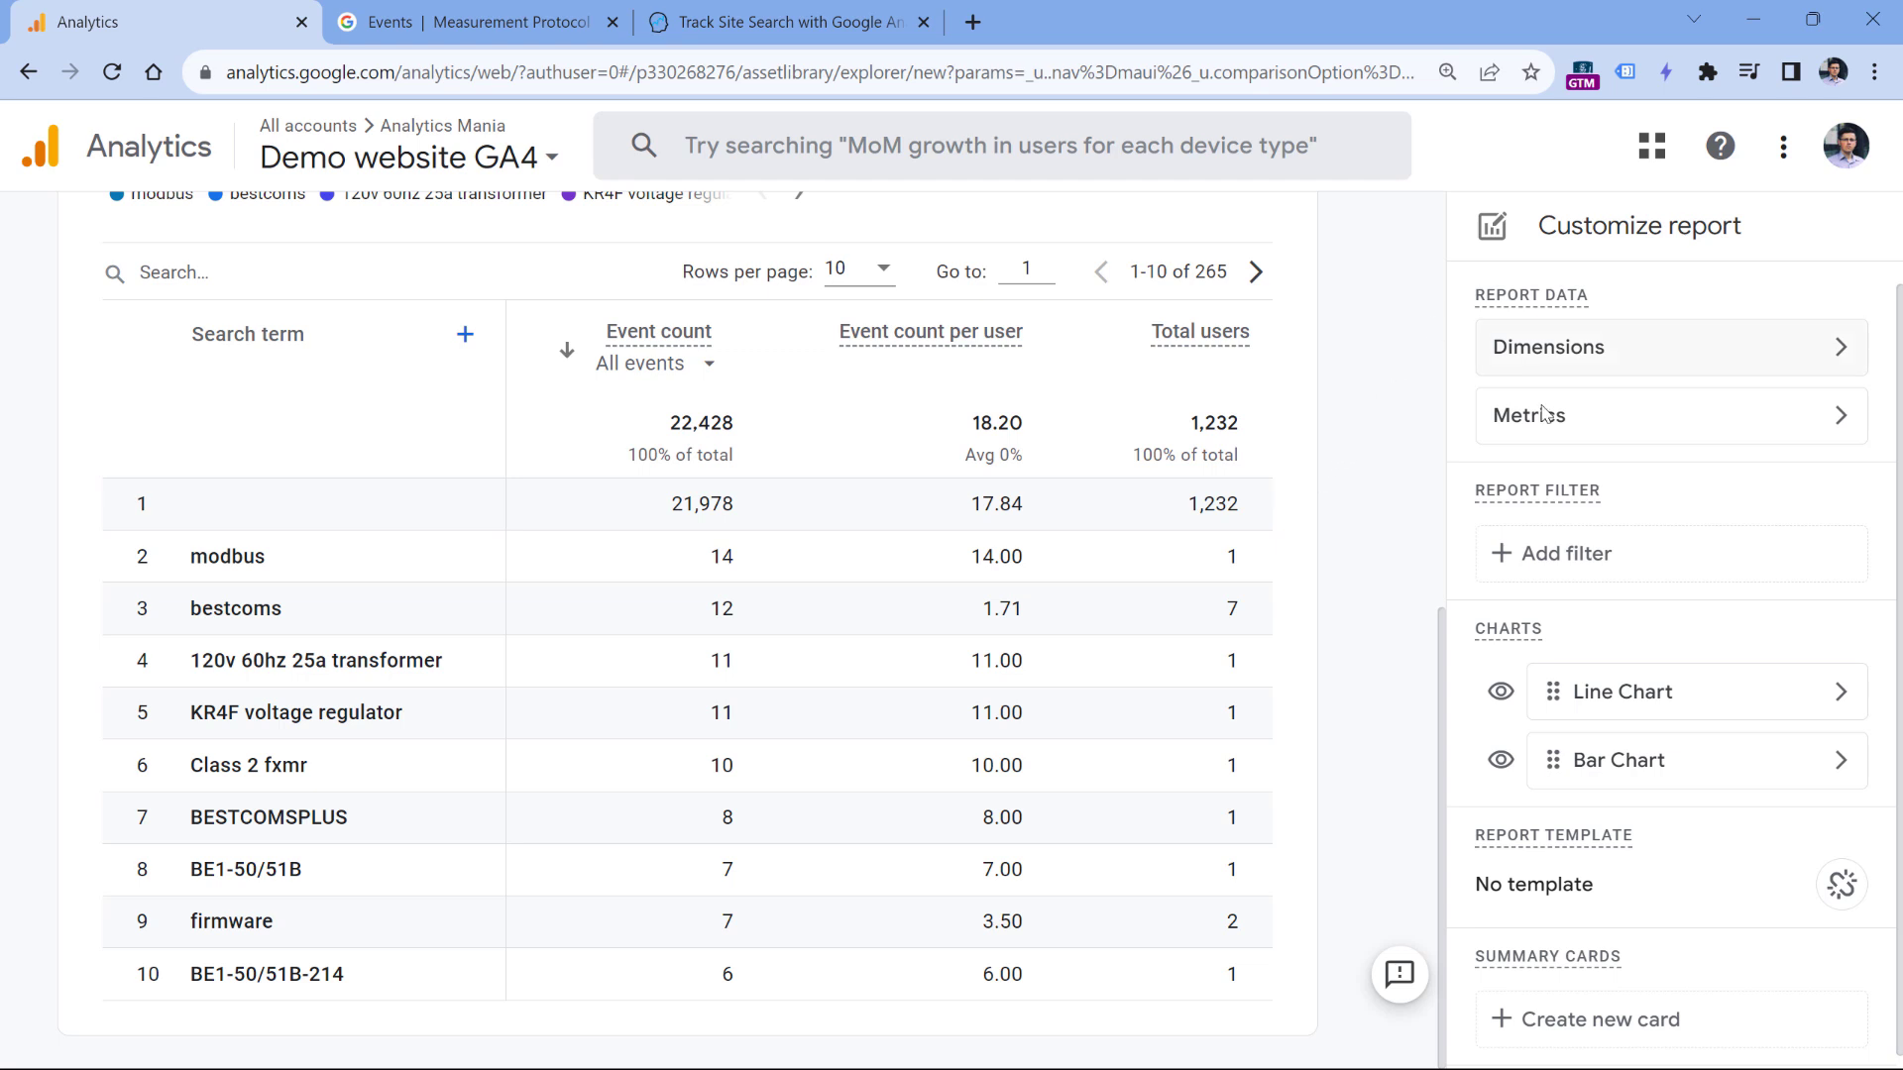
{"action": "left_click", "coordinate": [1585, 556]}
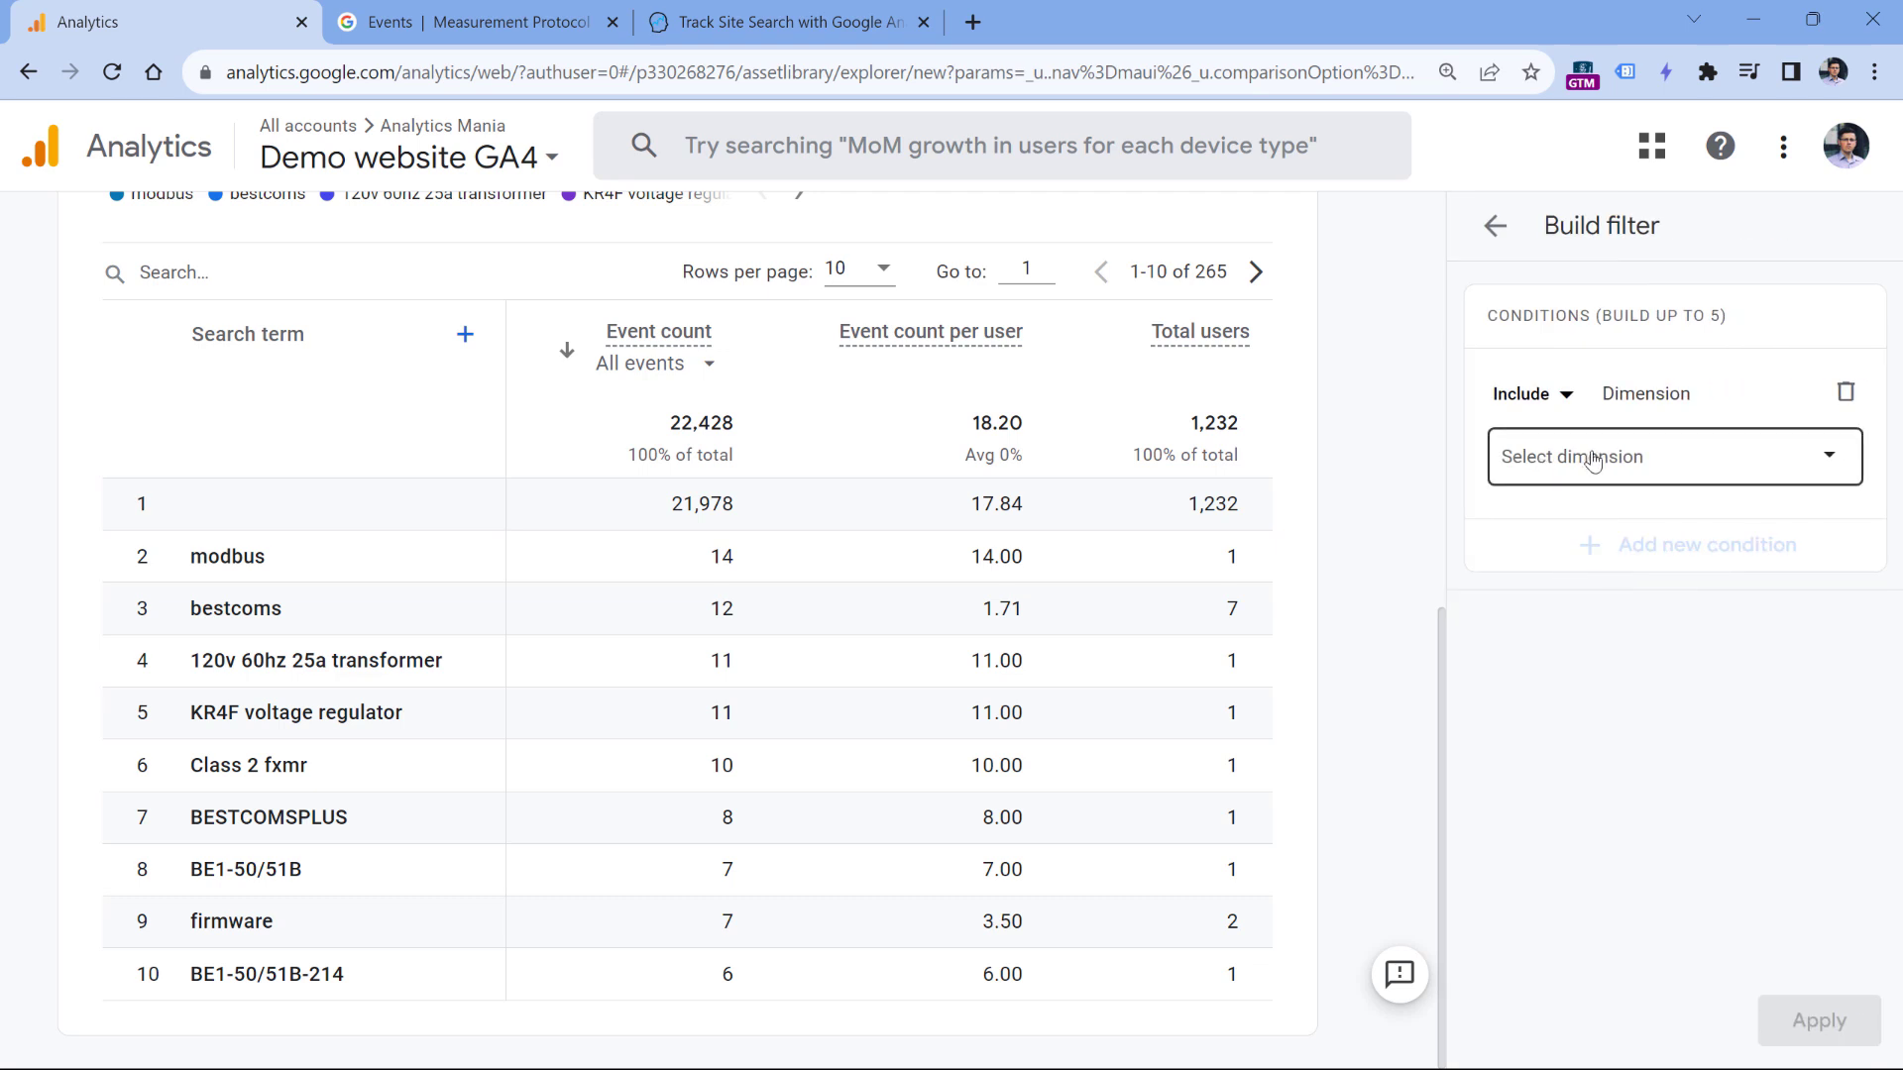
{"action": "left_click", "coordinate": [1593, 462]}
{"action": "type", "text": "even"}
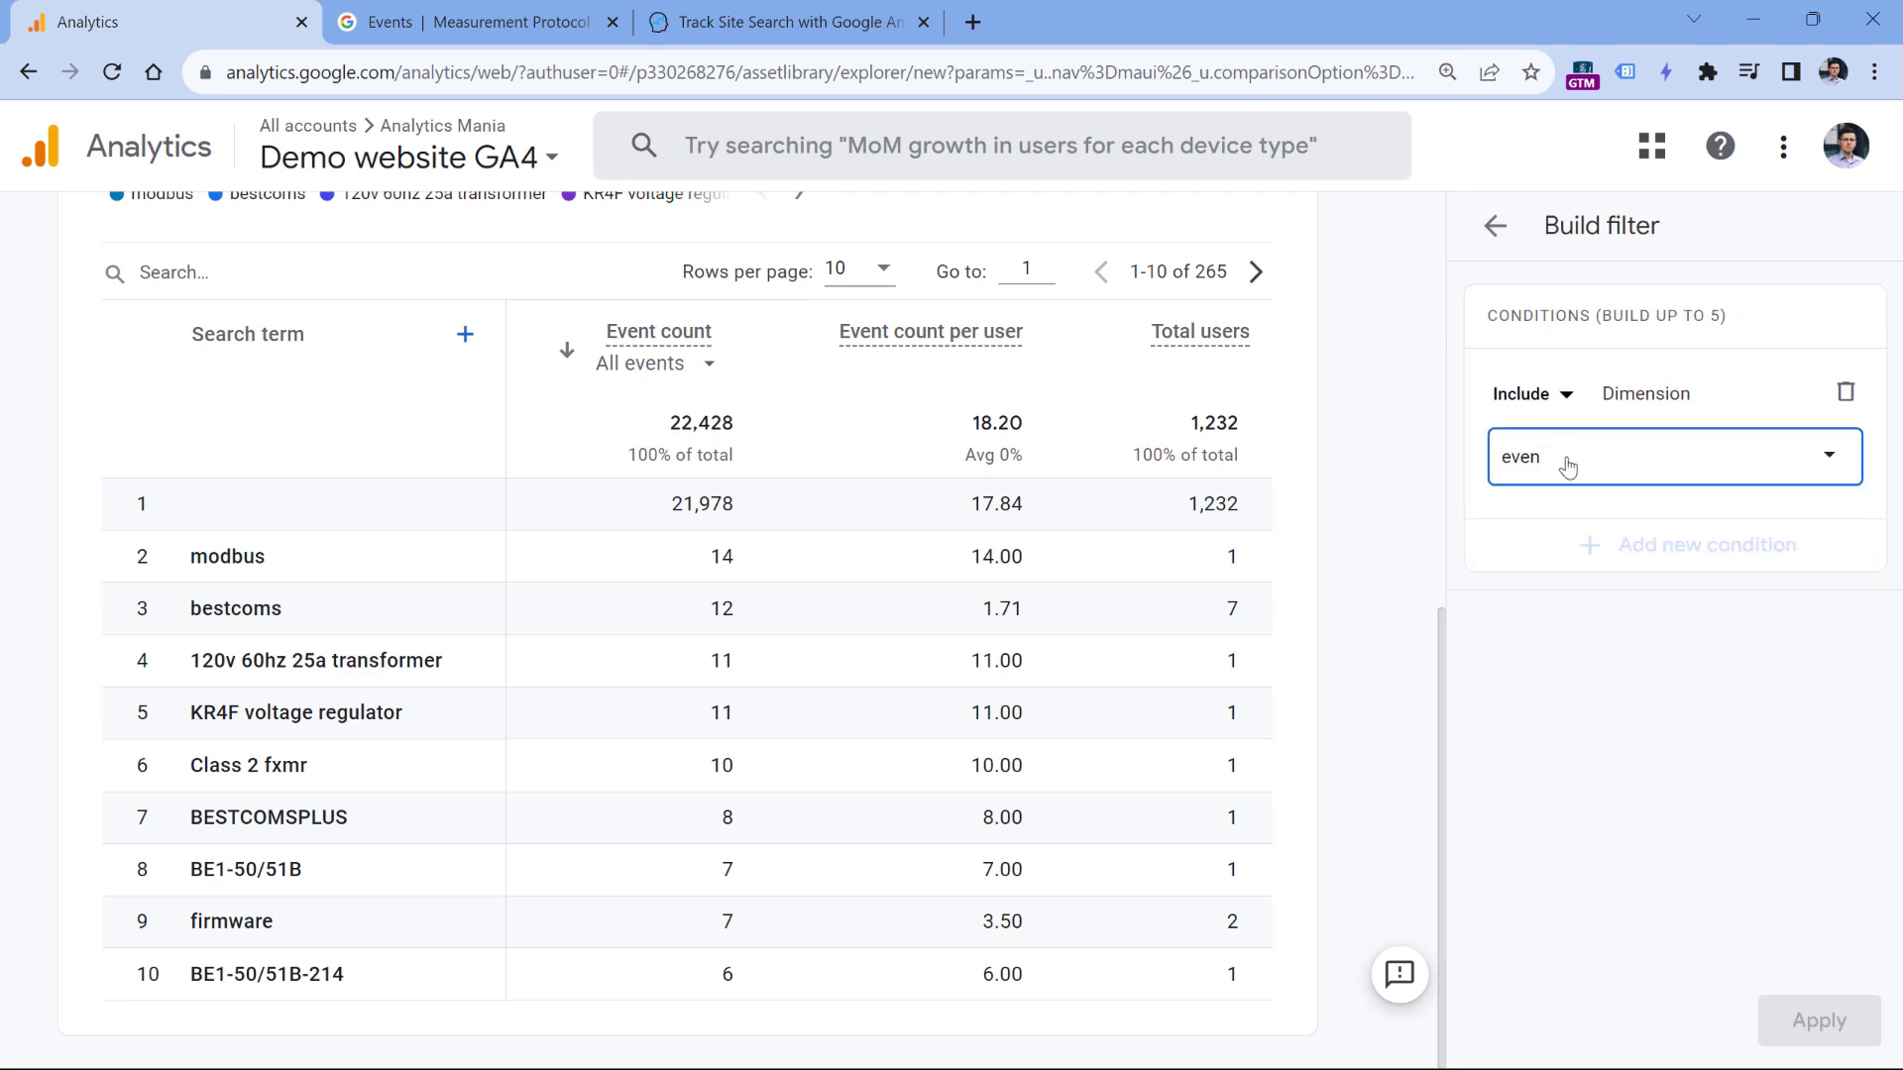
{"action": "type", "text": "t"}
- Check the view_search_results event name in the Measurement Protocol docs, then return to the report
{"action": "left_click", "coordinate": [457, 23]}
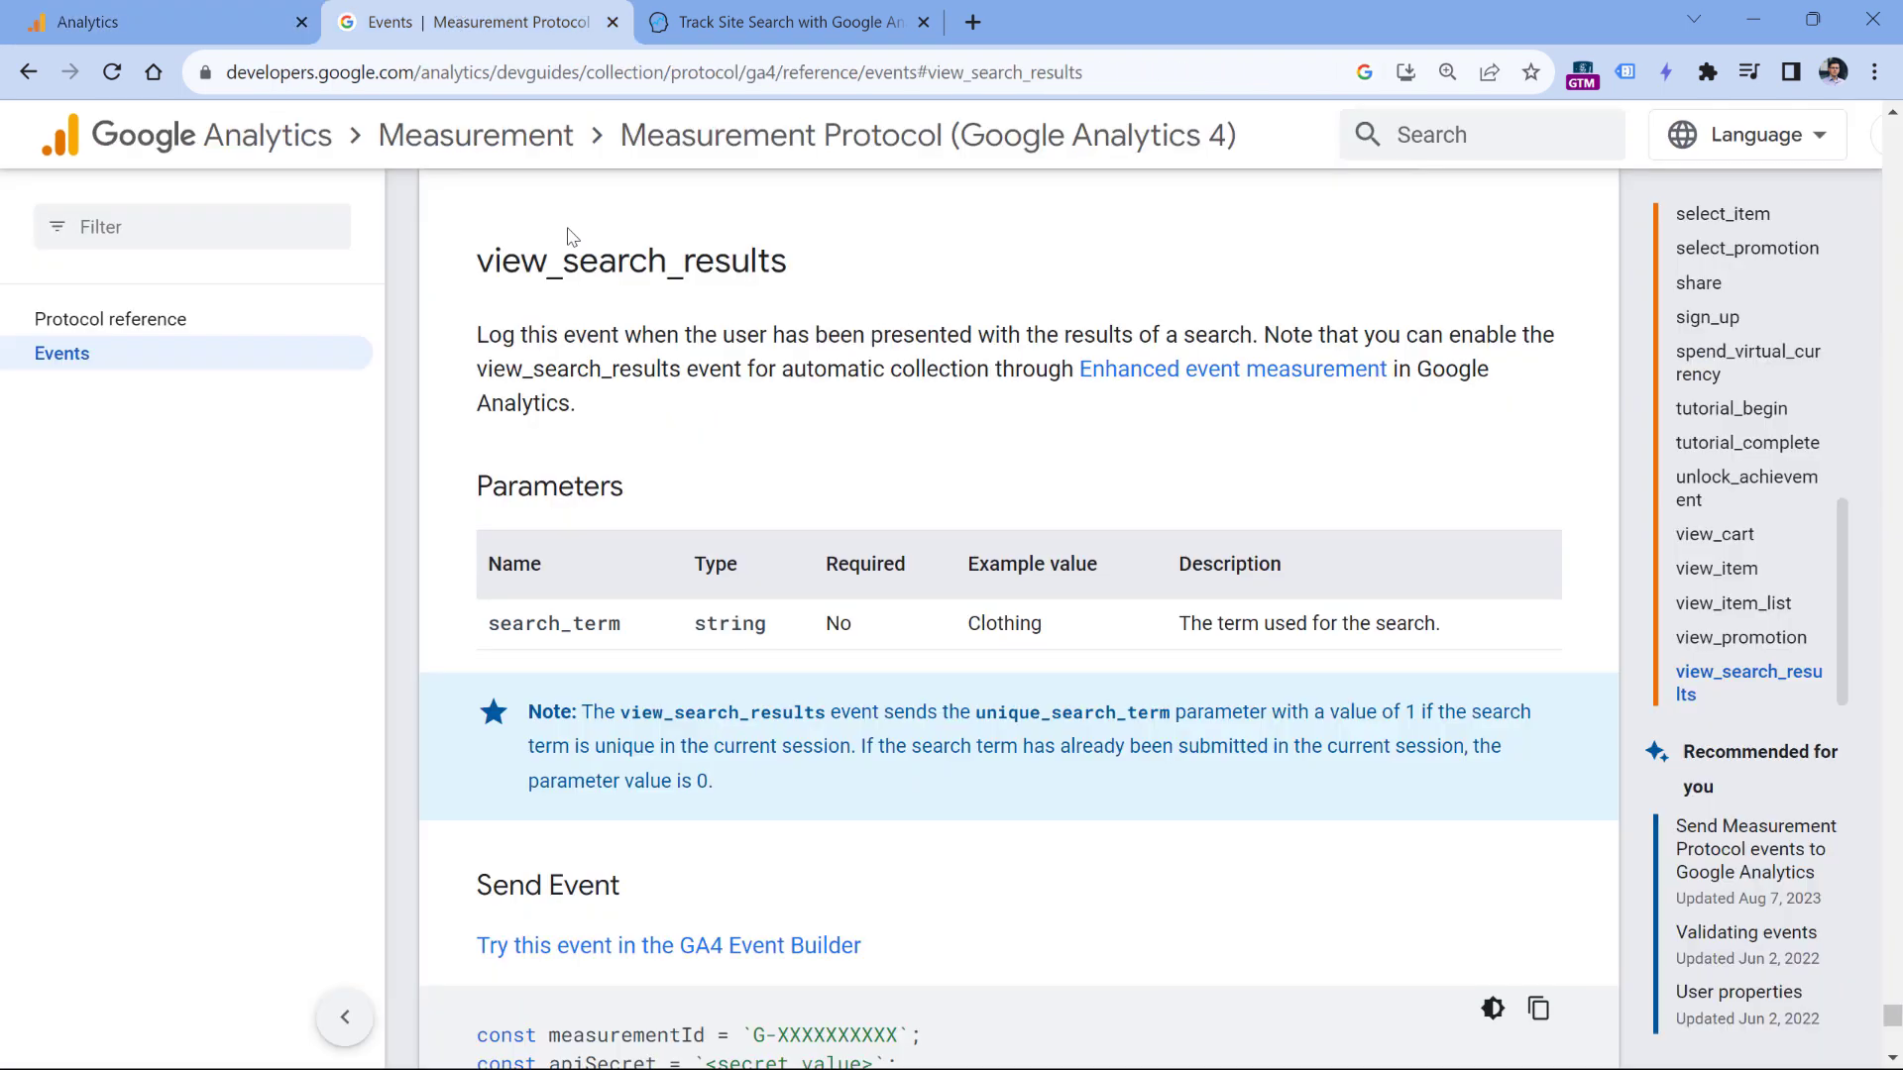
{"action": "double_click", "coordinate": [590, 265]}
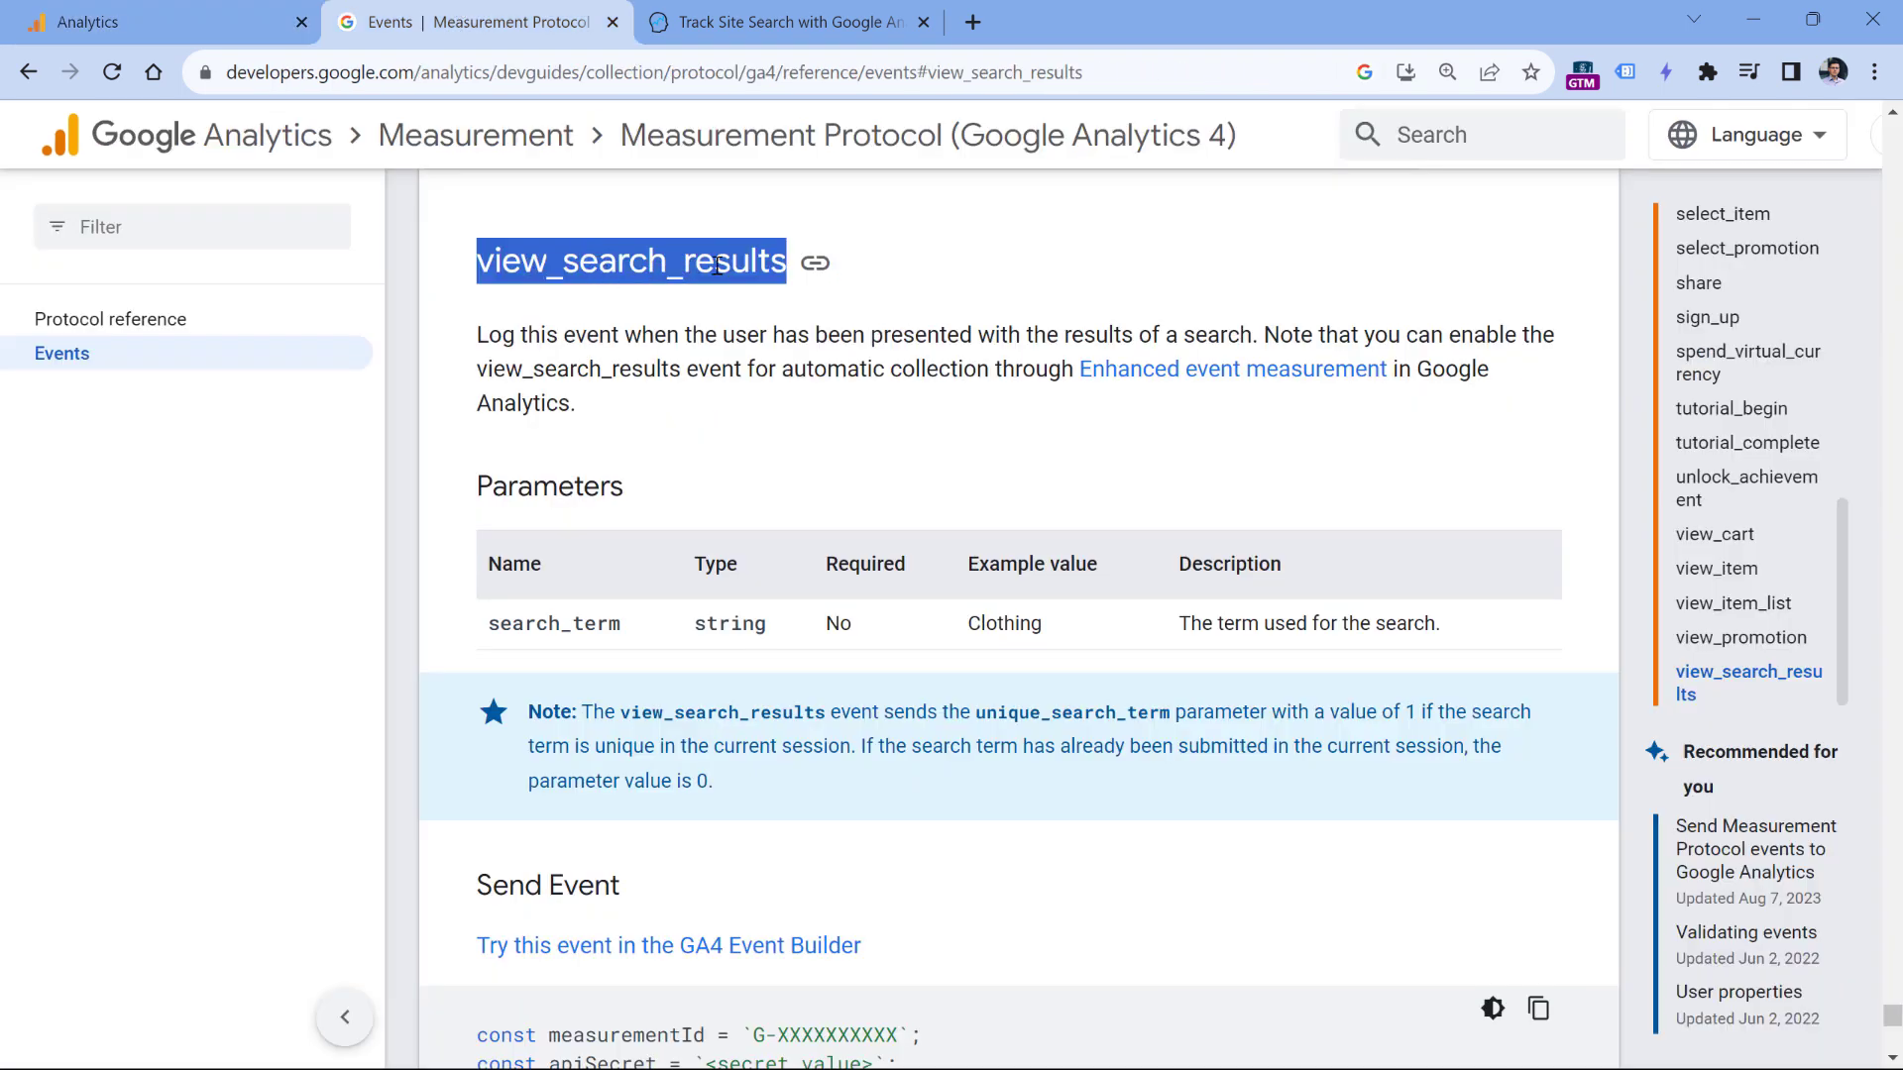
{"action": "left_click", "coordinate": [158, 22]}
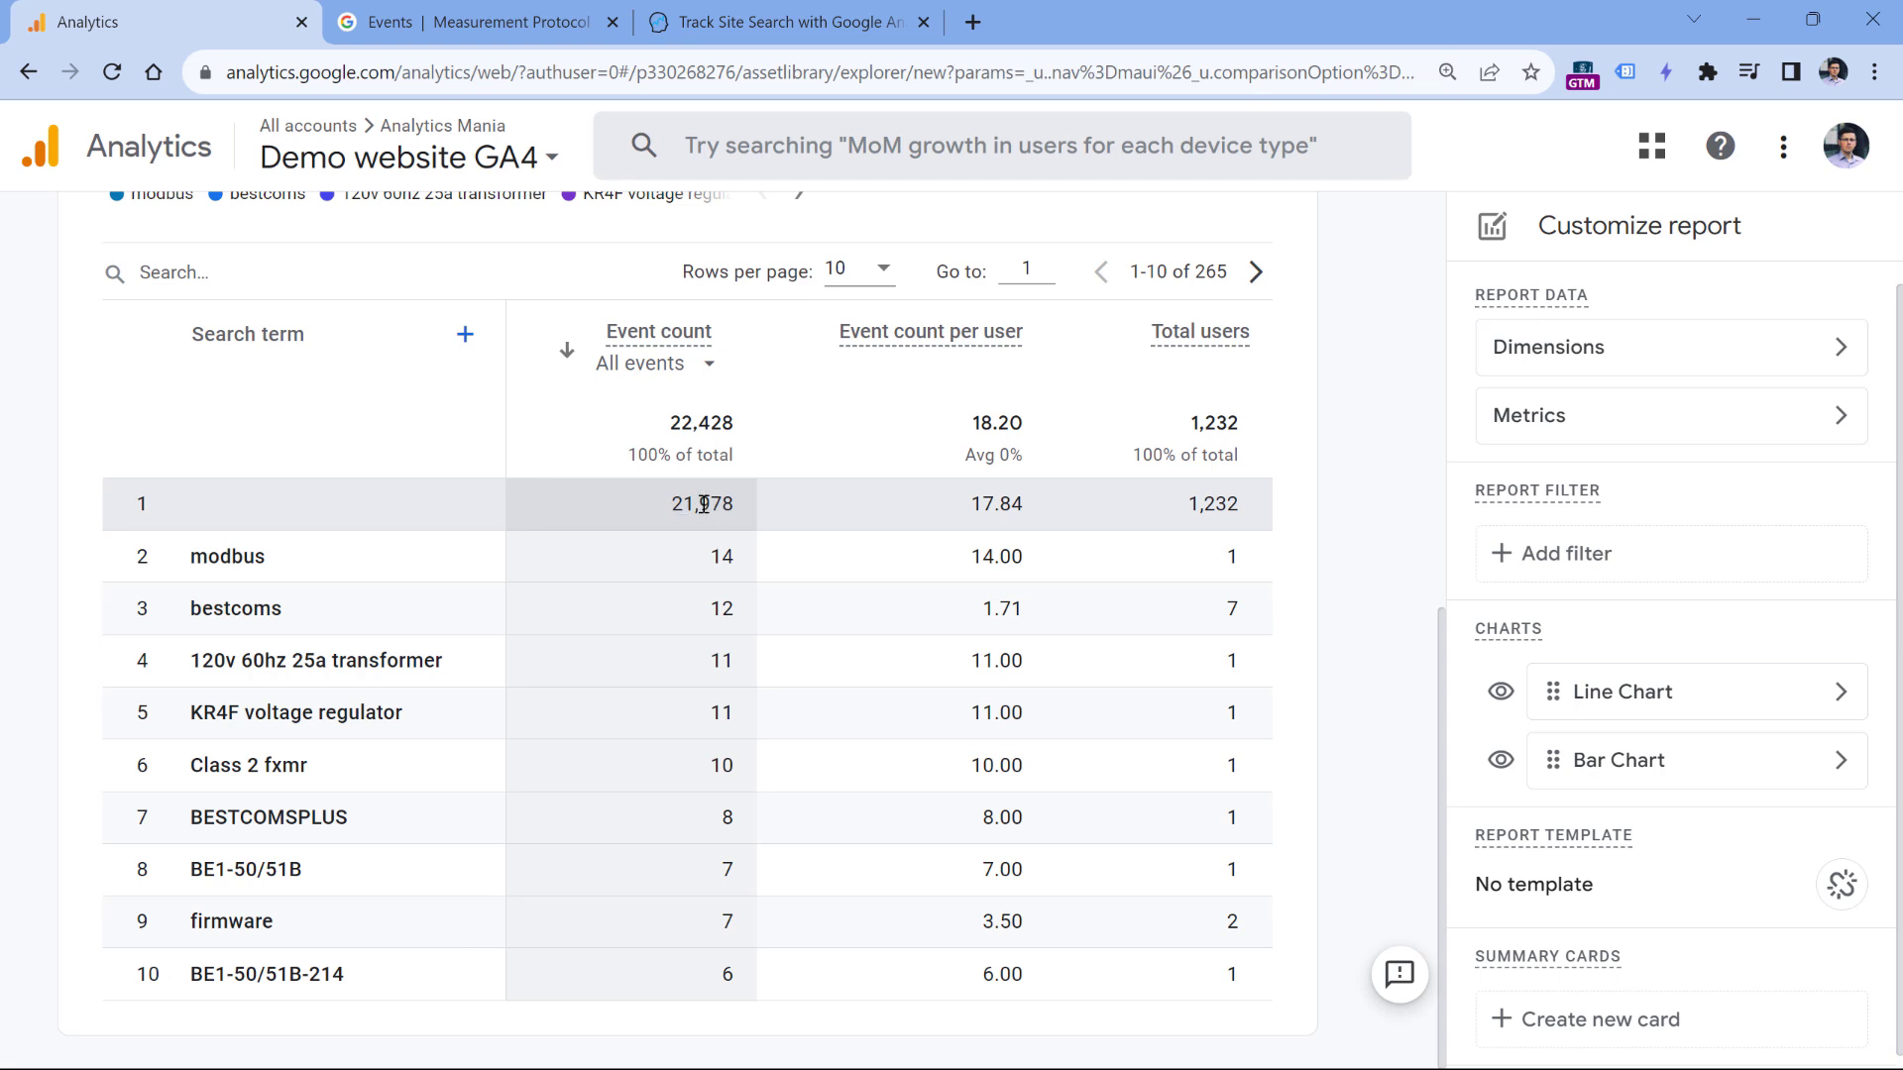
- Hide the bar chart so the report shows only the line chart
{"action": "scroll", "coordinate": [703, 505], "scroll_direction": "up", "scroll_amount": 8}
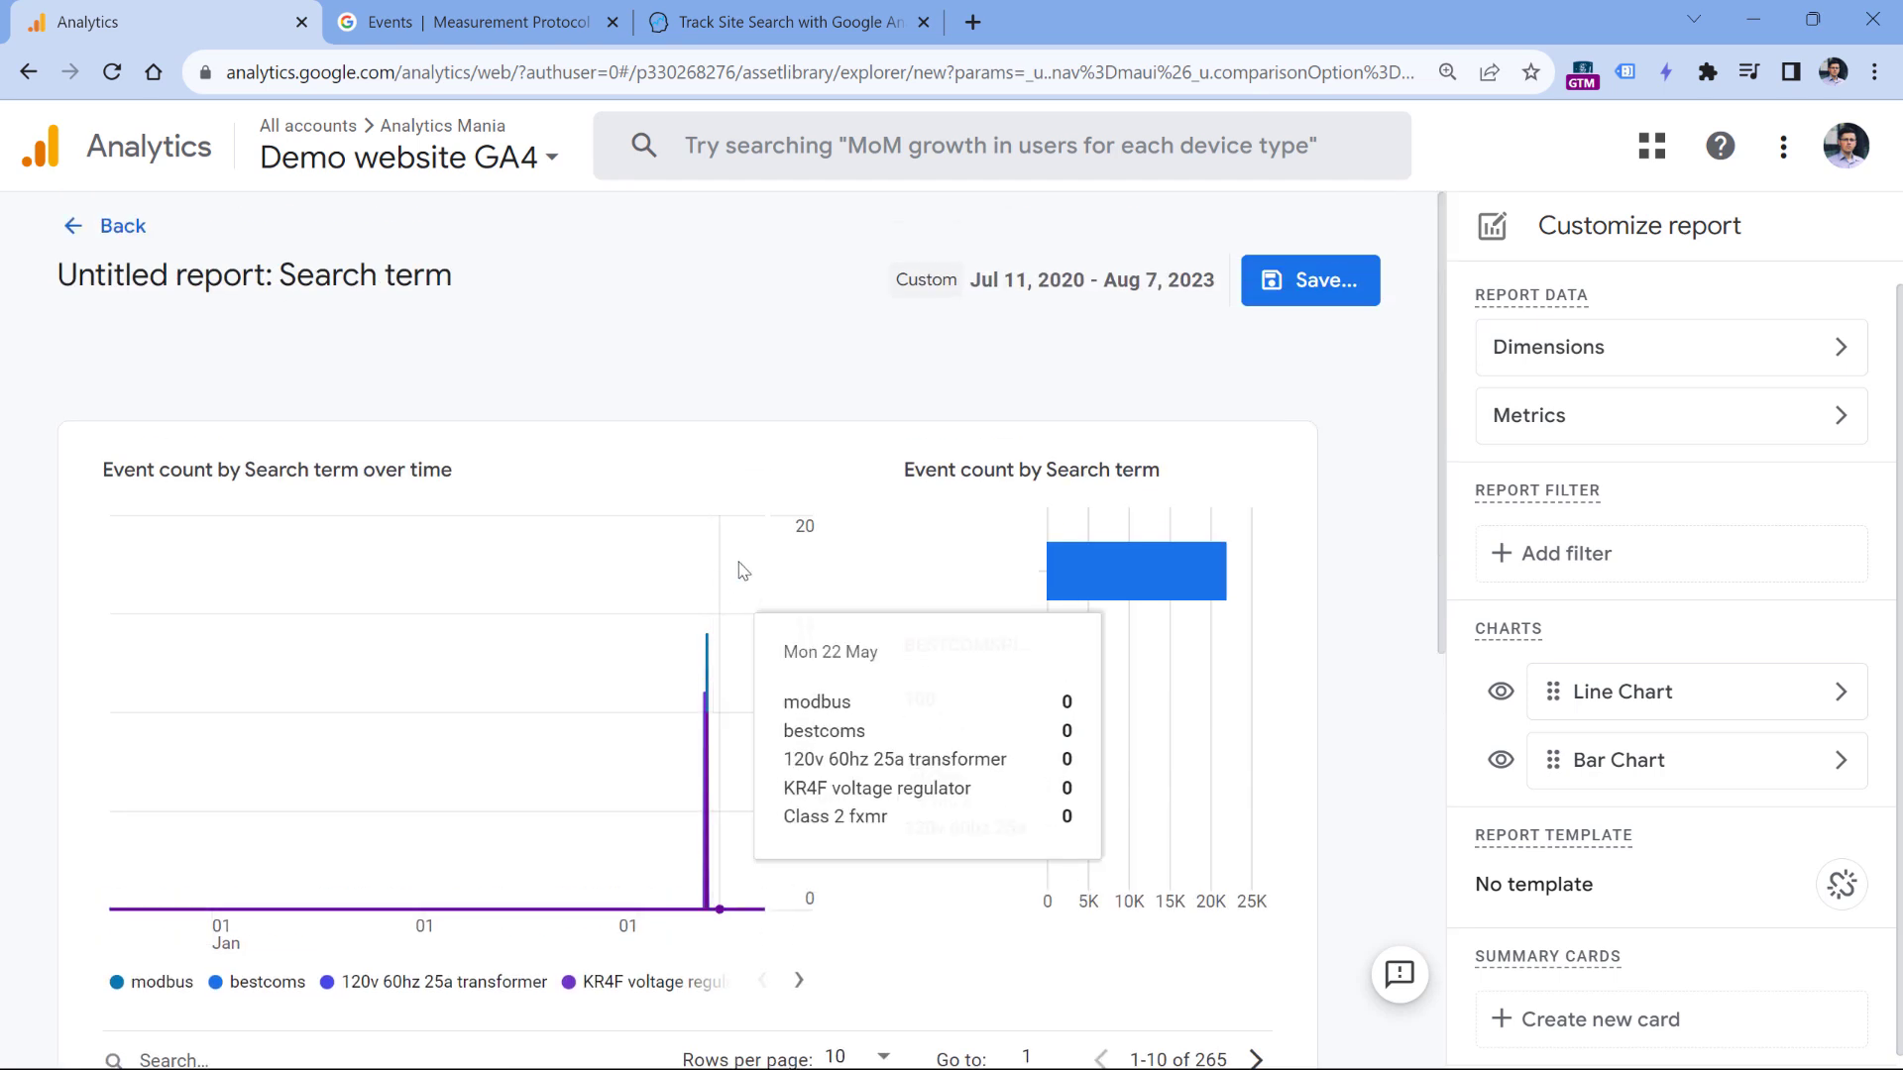
{"action": "scroll", "coordinate": [634, 293], "scroll_direction": "down", "scroll_amount": 3}
{"action": "scroll", "coordinate": [634, 292], "scroll_direction": "up", "scroll_amount": 3}
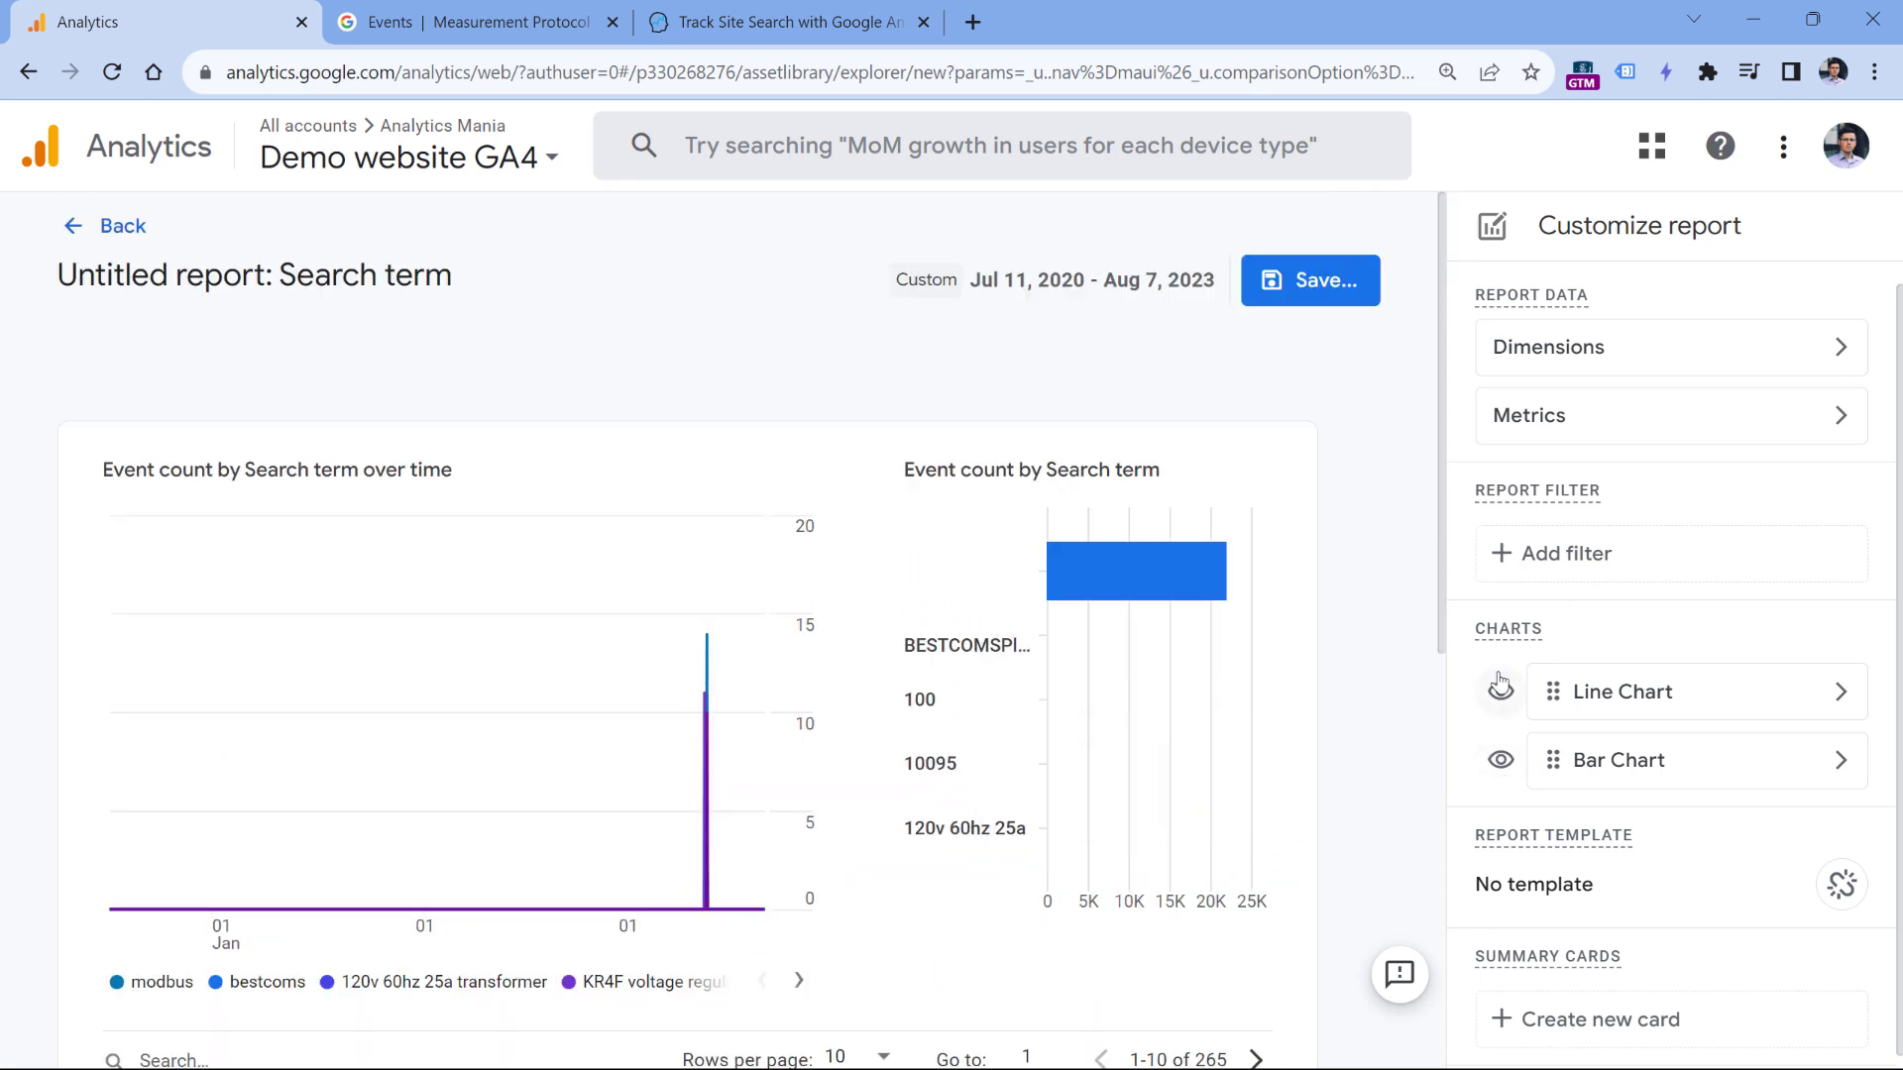
{"action": "left_click", "coordinate": [1503, 763]}
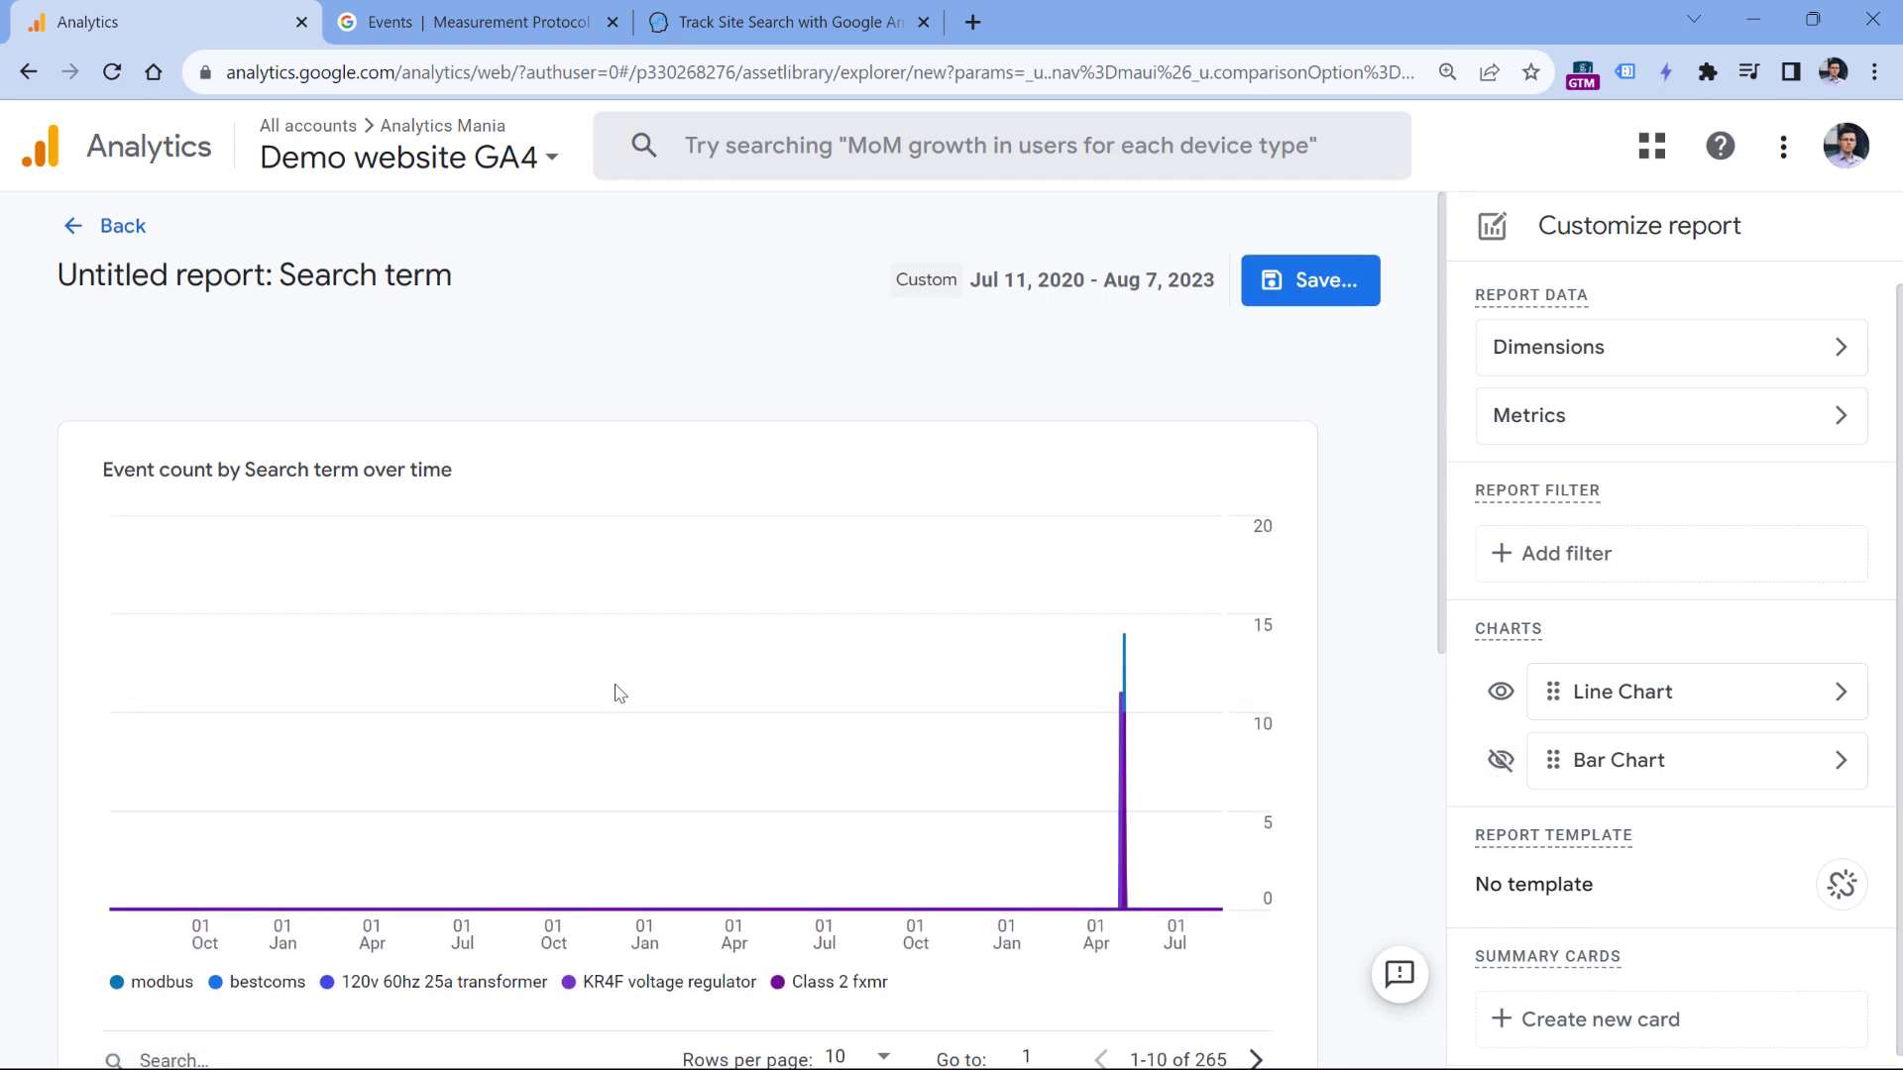
- Save the report as a new report named 'Site search'
{"action": "scroll", "coordinate": [701, 658], "scroll_direction": "down", "scroll_amount": 1}
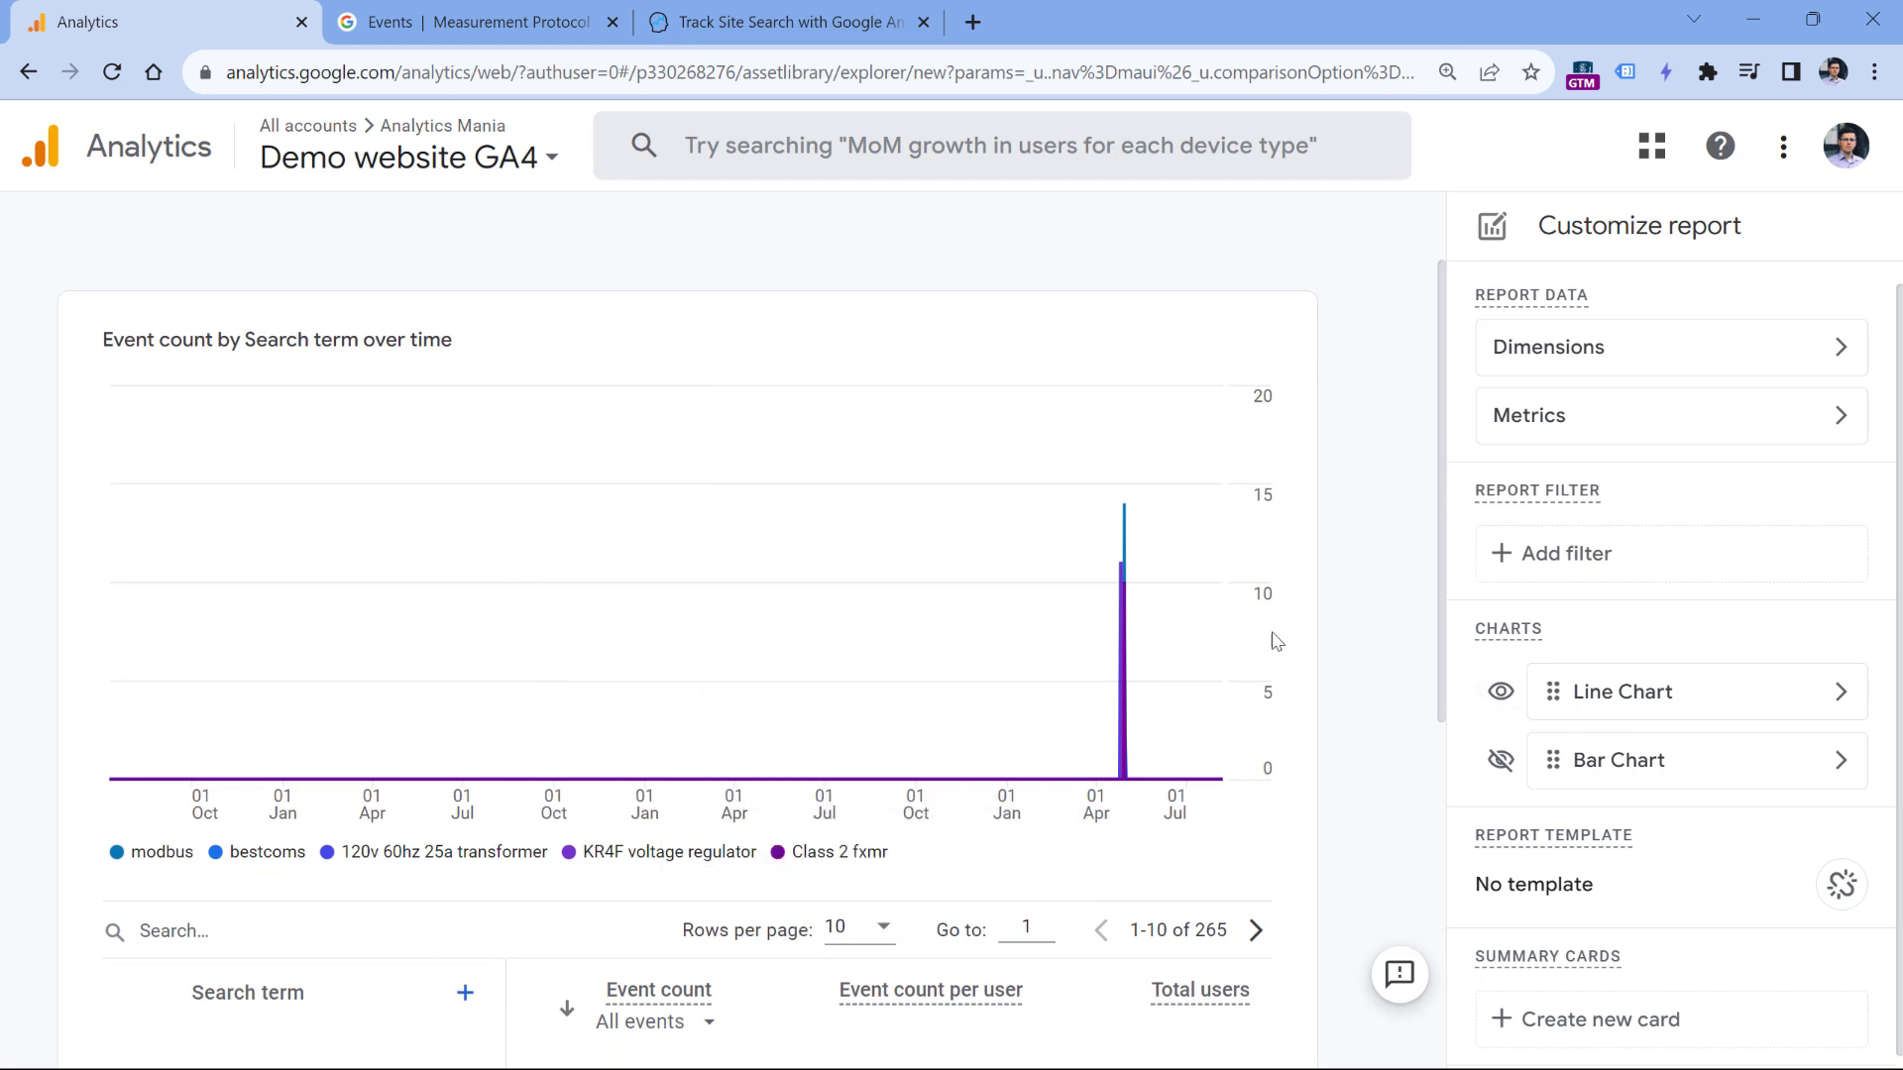
{"action": "scroll", "coordinate": [1275, 638], "scroll_direction": "up", "scroll_amount": 1}
{"action": "left_click", "coordinate": [1313, 288]}
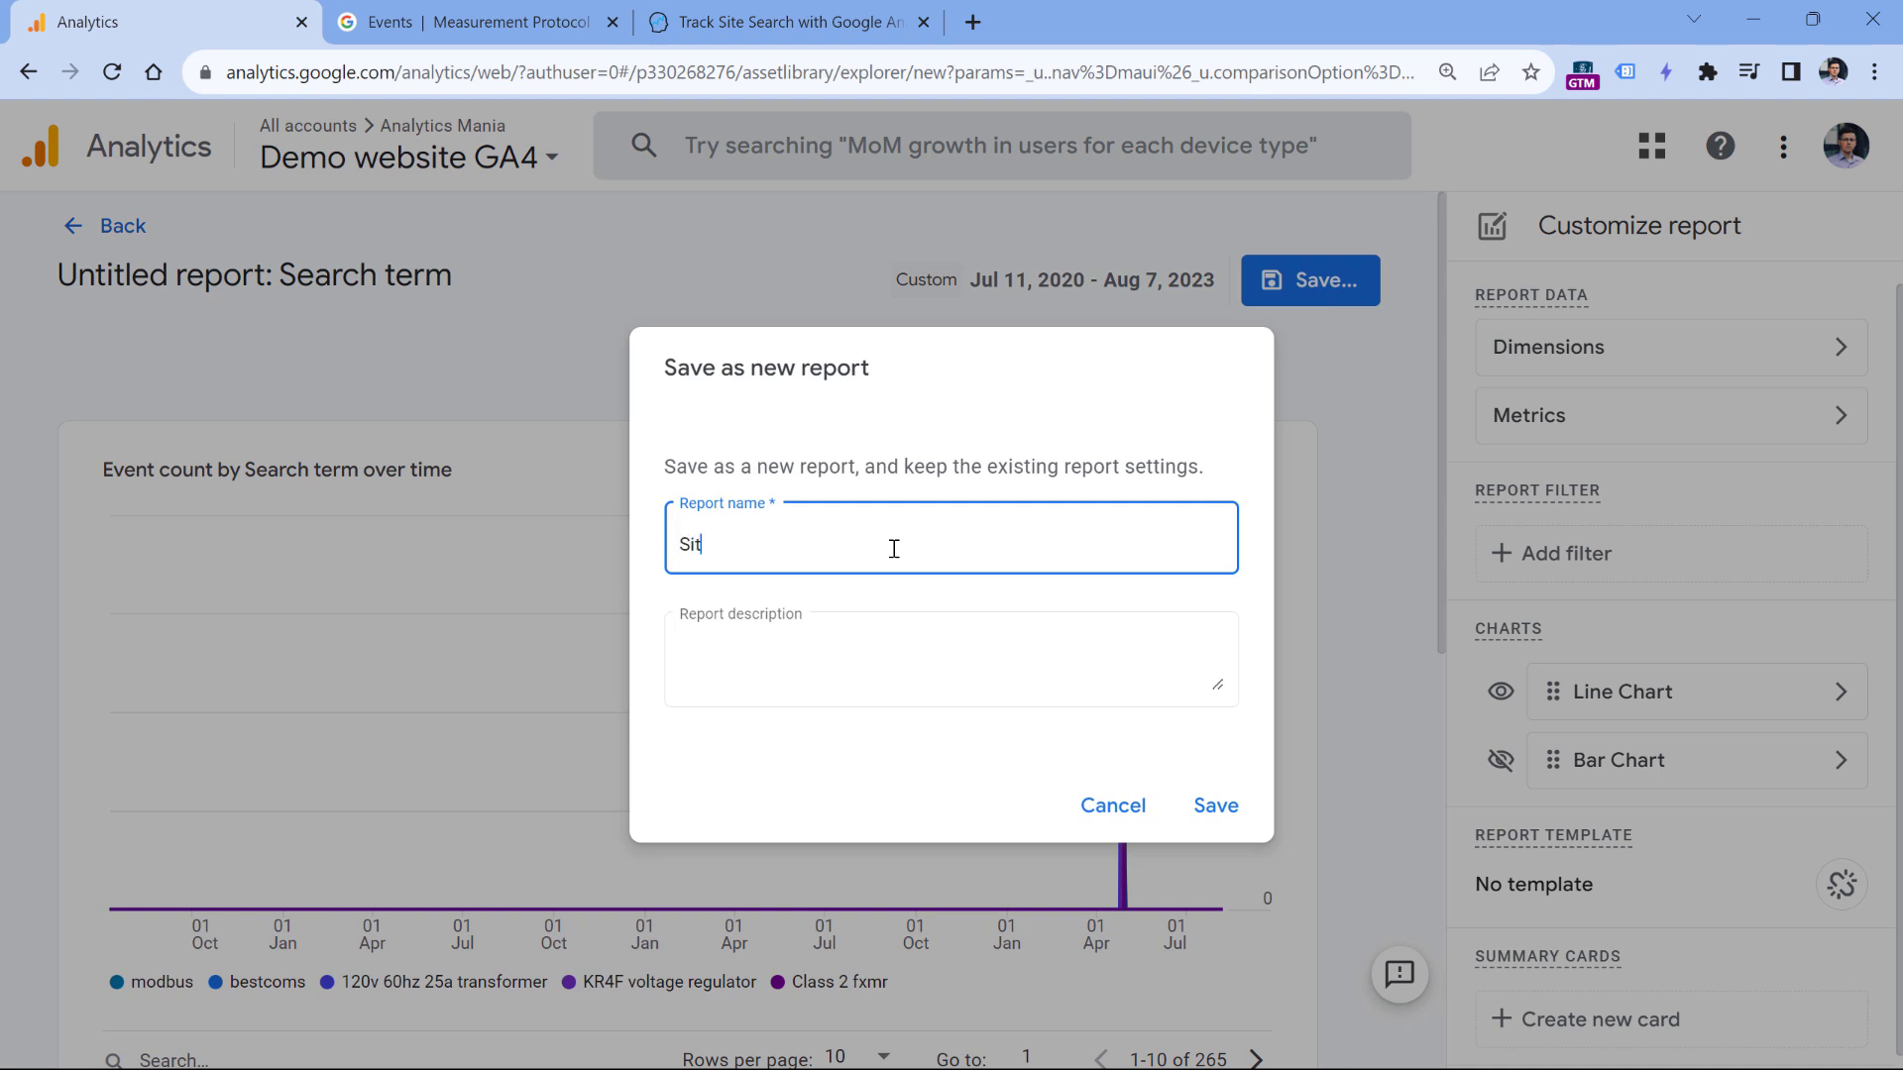
{"action": "left_click", "coordinate": [1196, 825]}
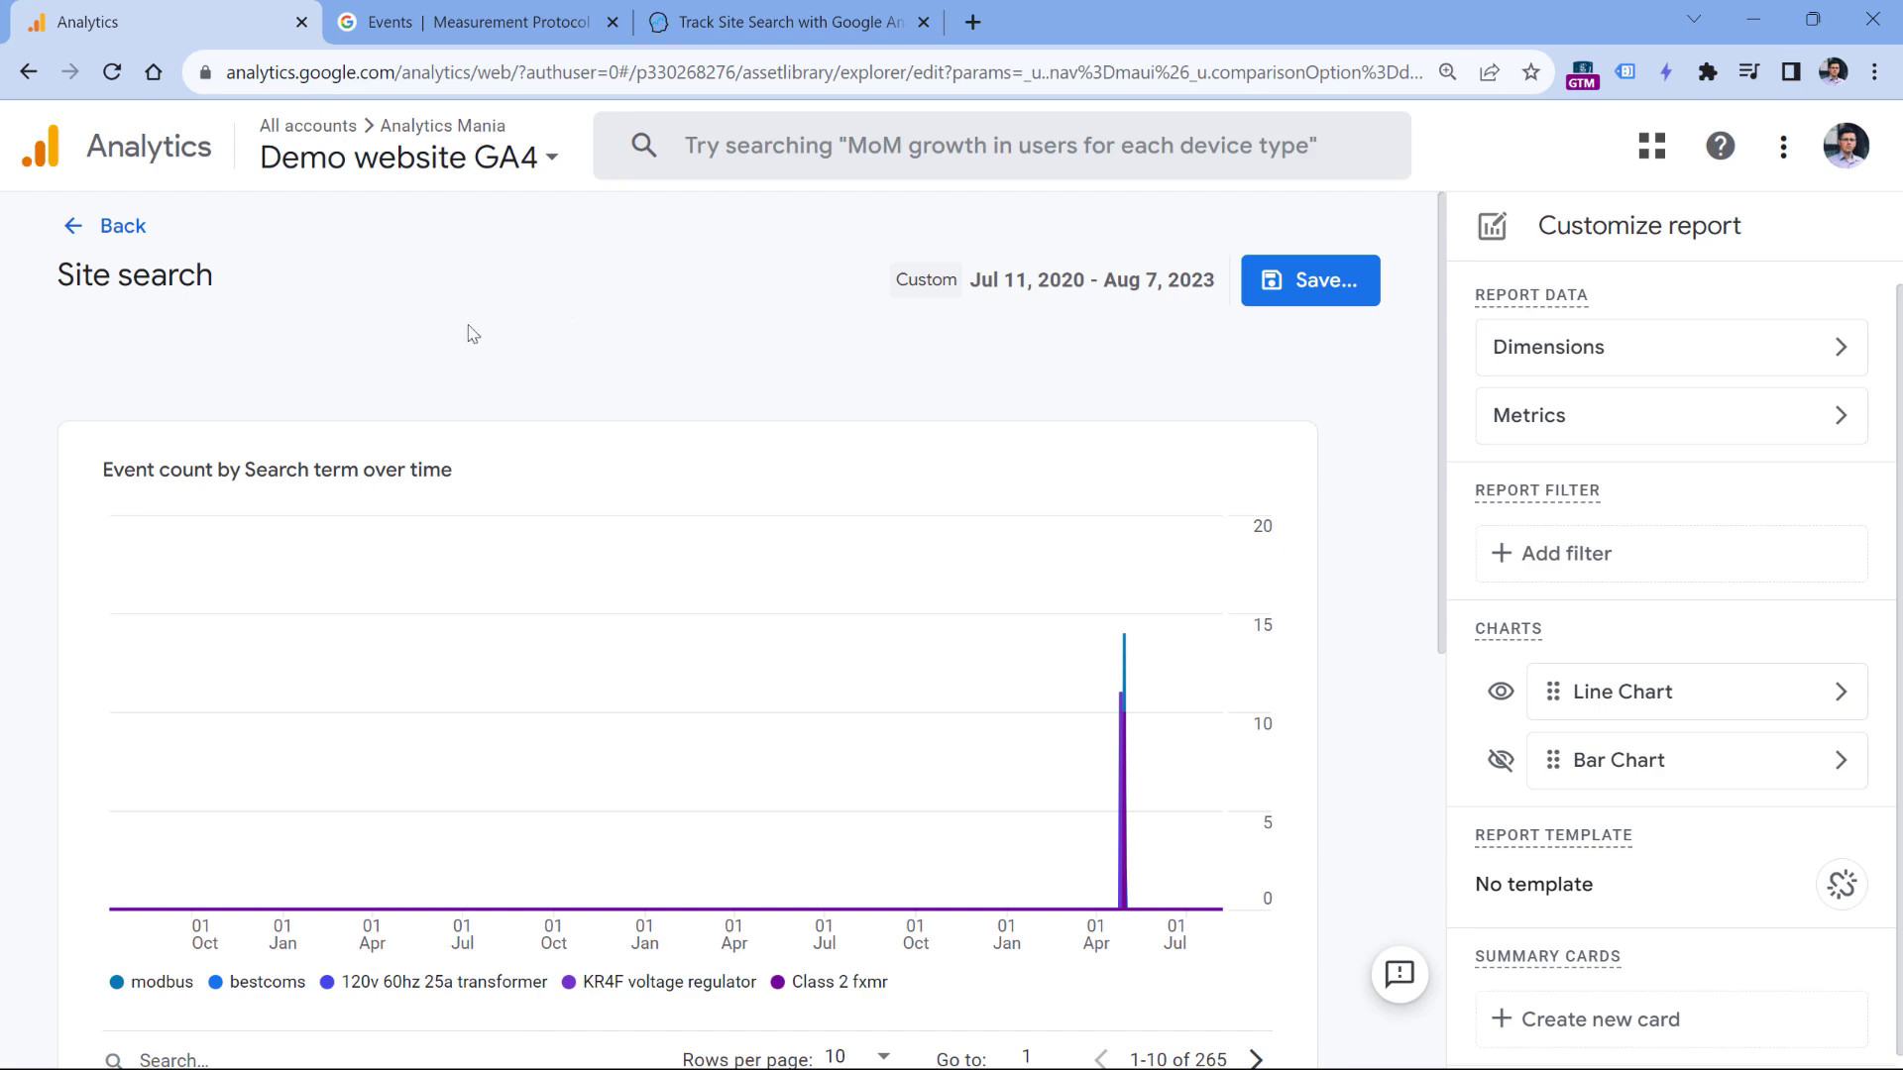
- Return to the Library and bring the Life cycle collection into view in the Collections carousel
{"action": "left_click", "coordinate": [109, 226]}
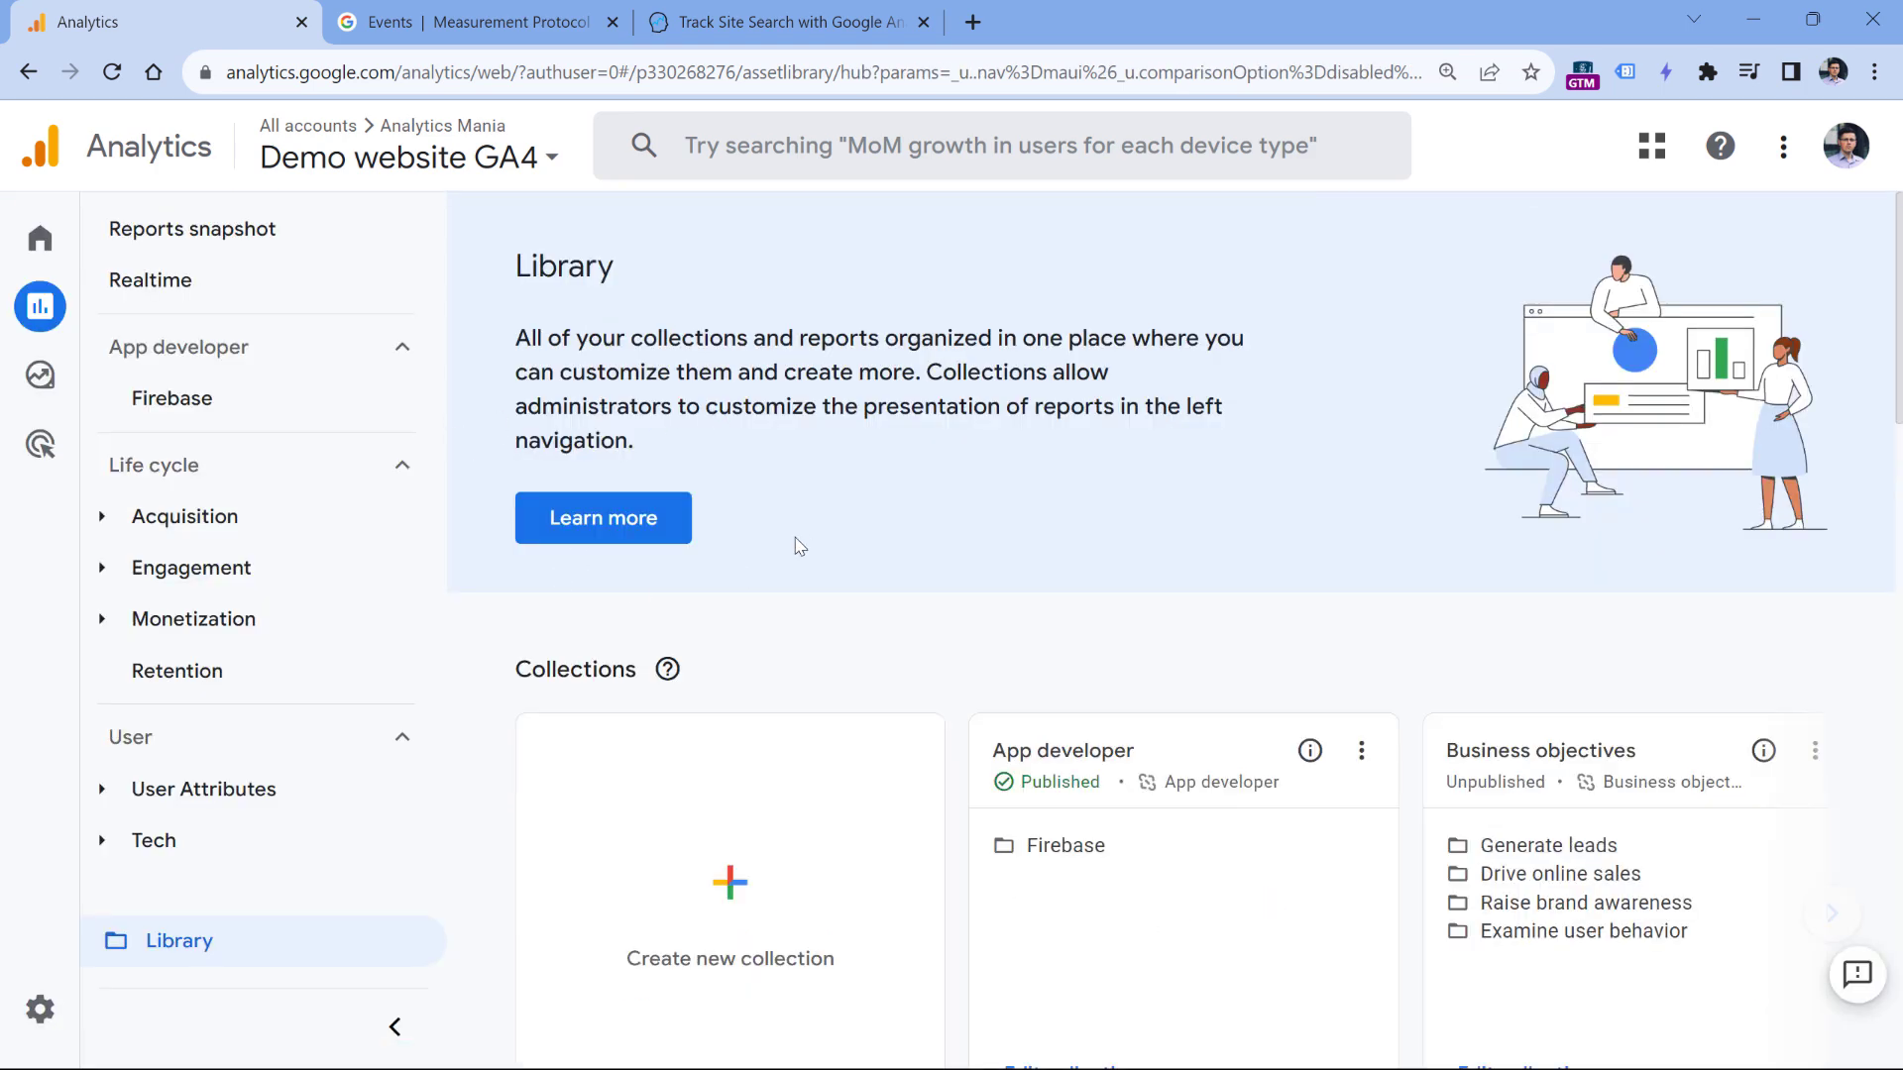
{"action": "scroll", "coordinate": [796, 496], "scroll_direction": "down", "scroll_amount": 4}
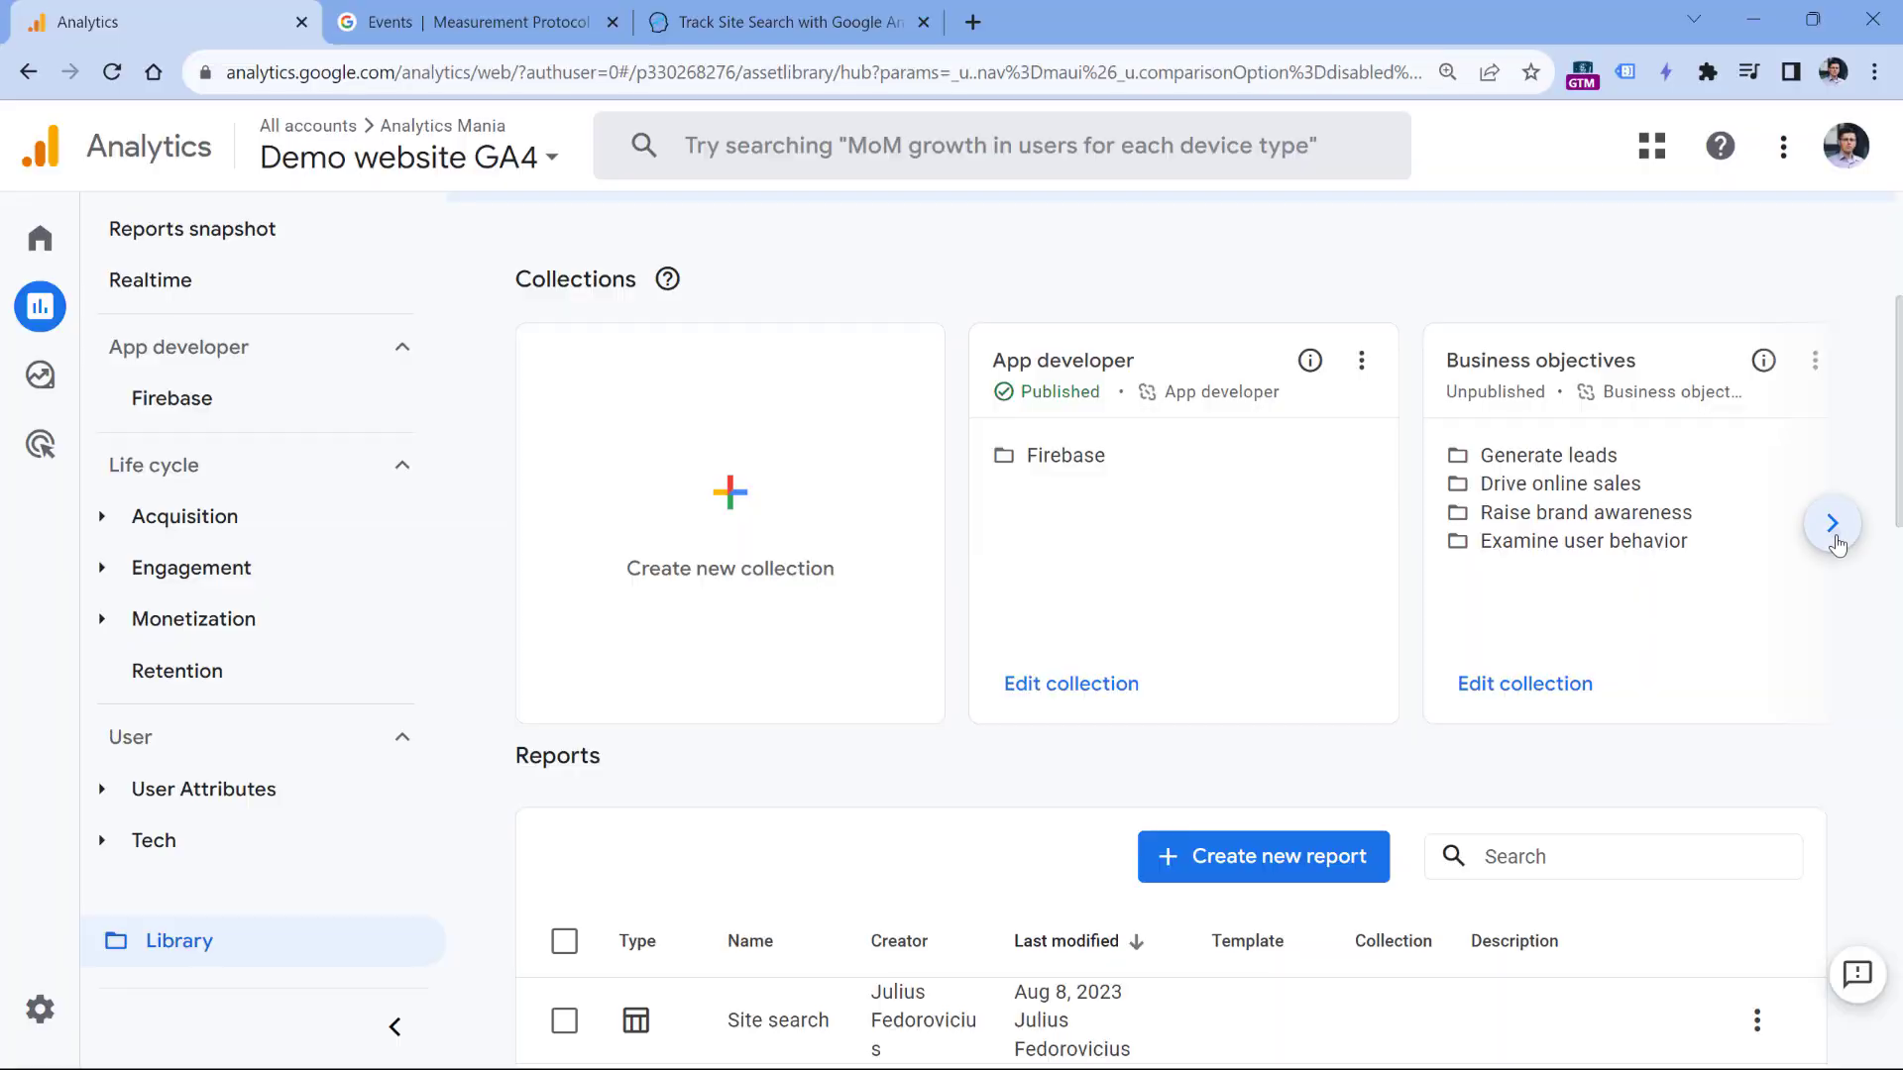
{"action": "left_click", "coordinate": [1833, 526]}
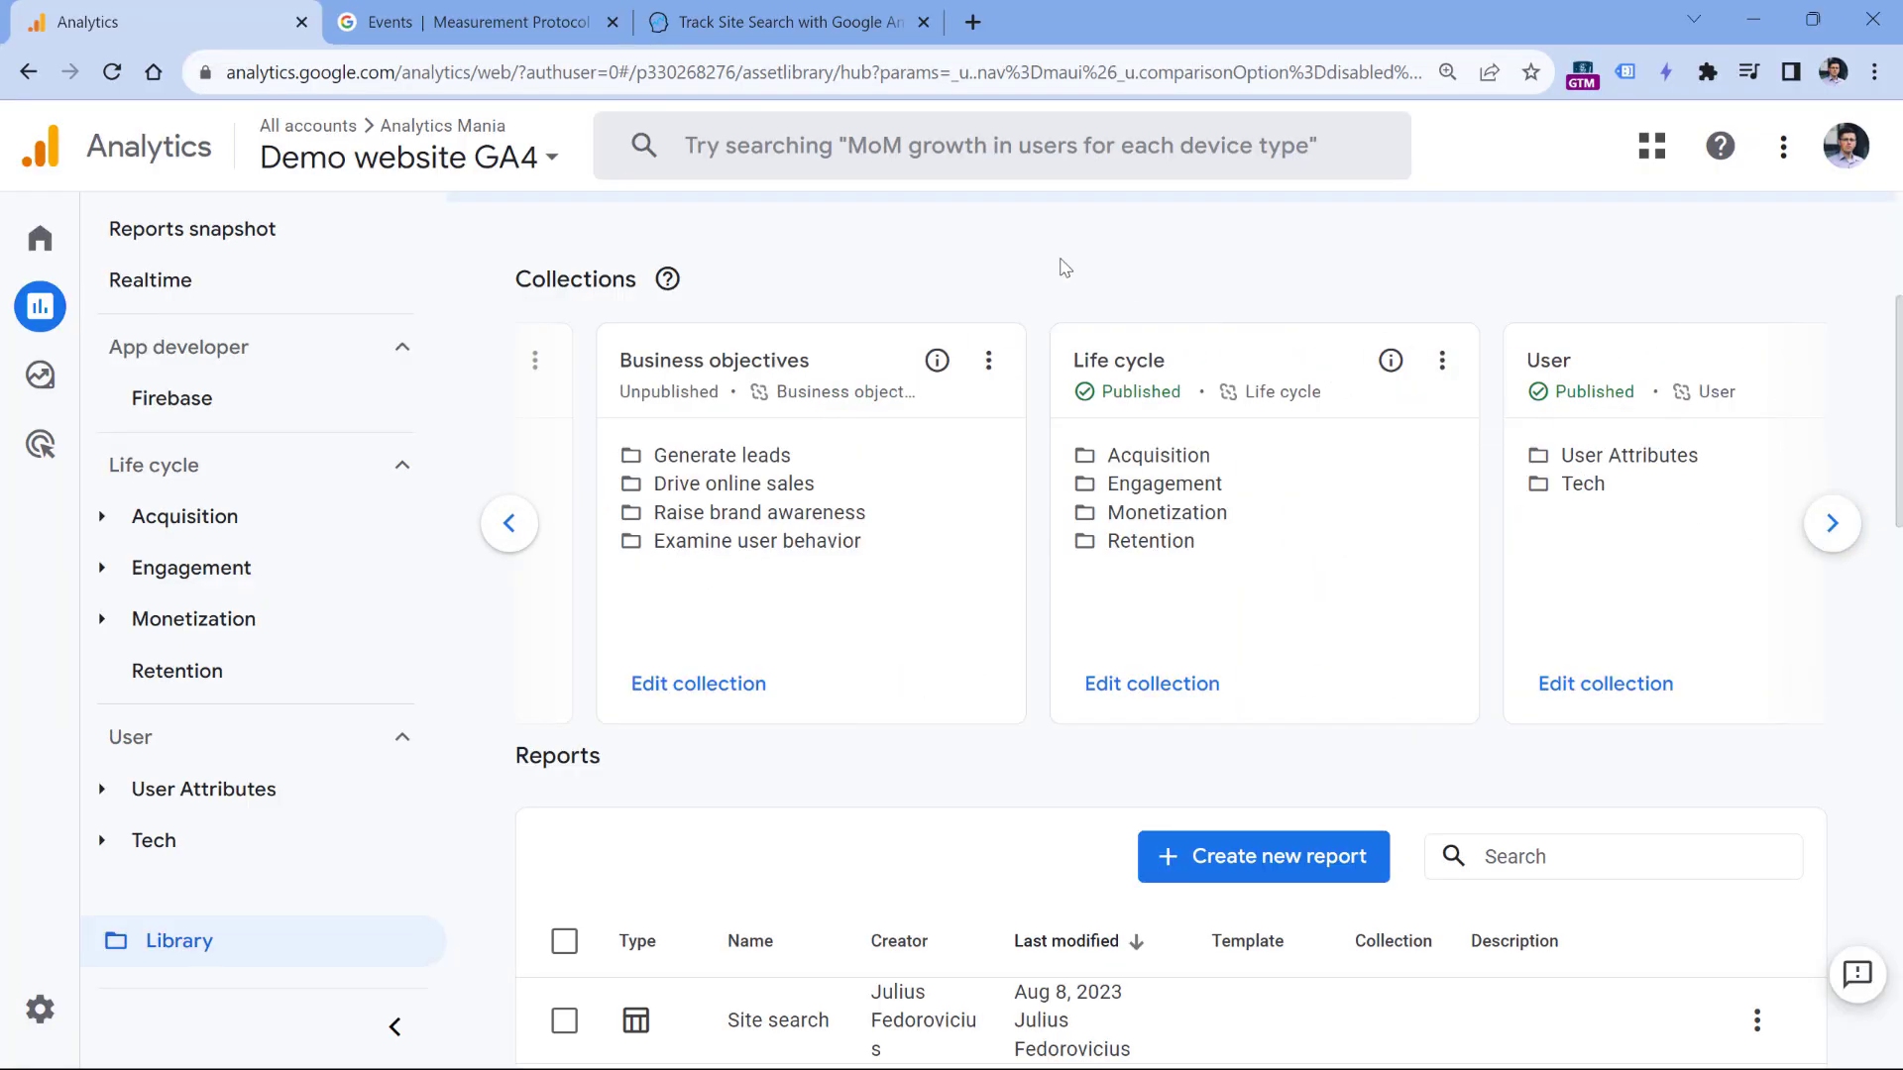
{"action": "left_click_drag", "start_coordinate": [1084, 361], "coordinate": [1178, 363]}
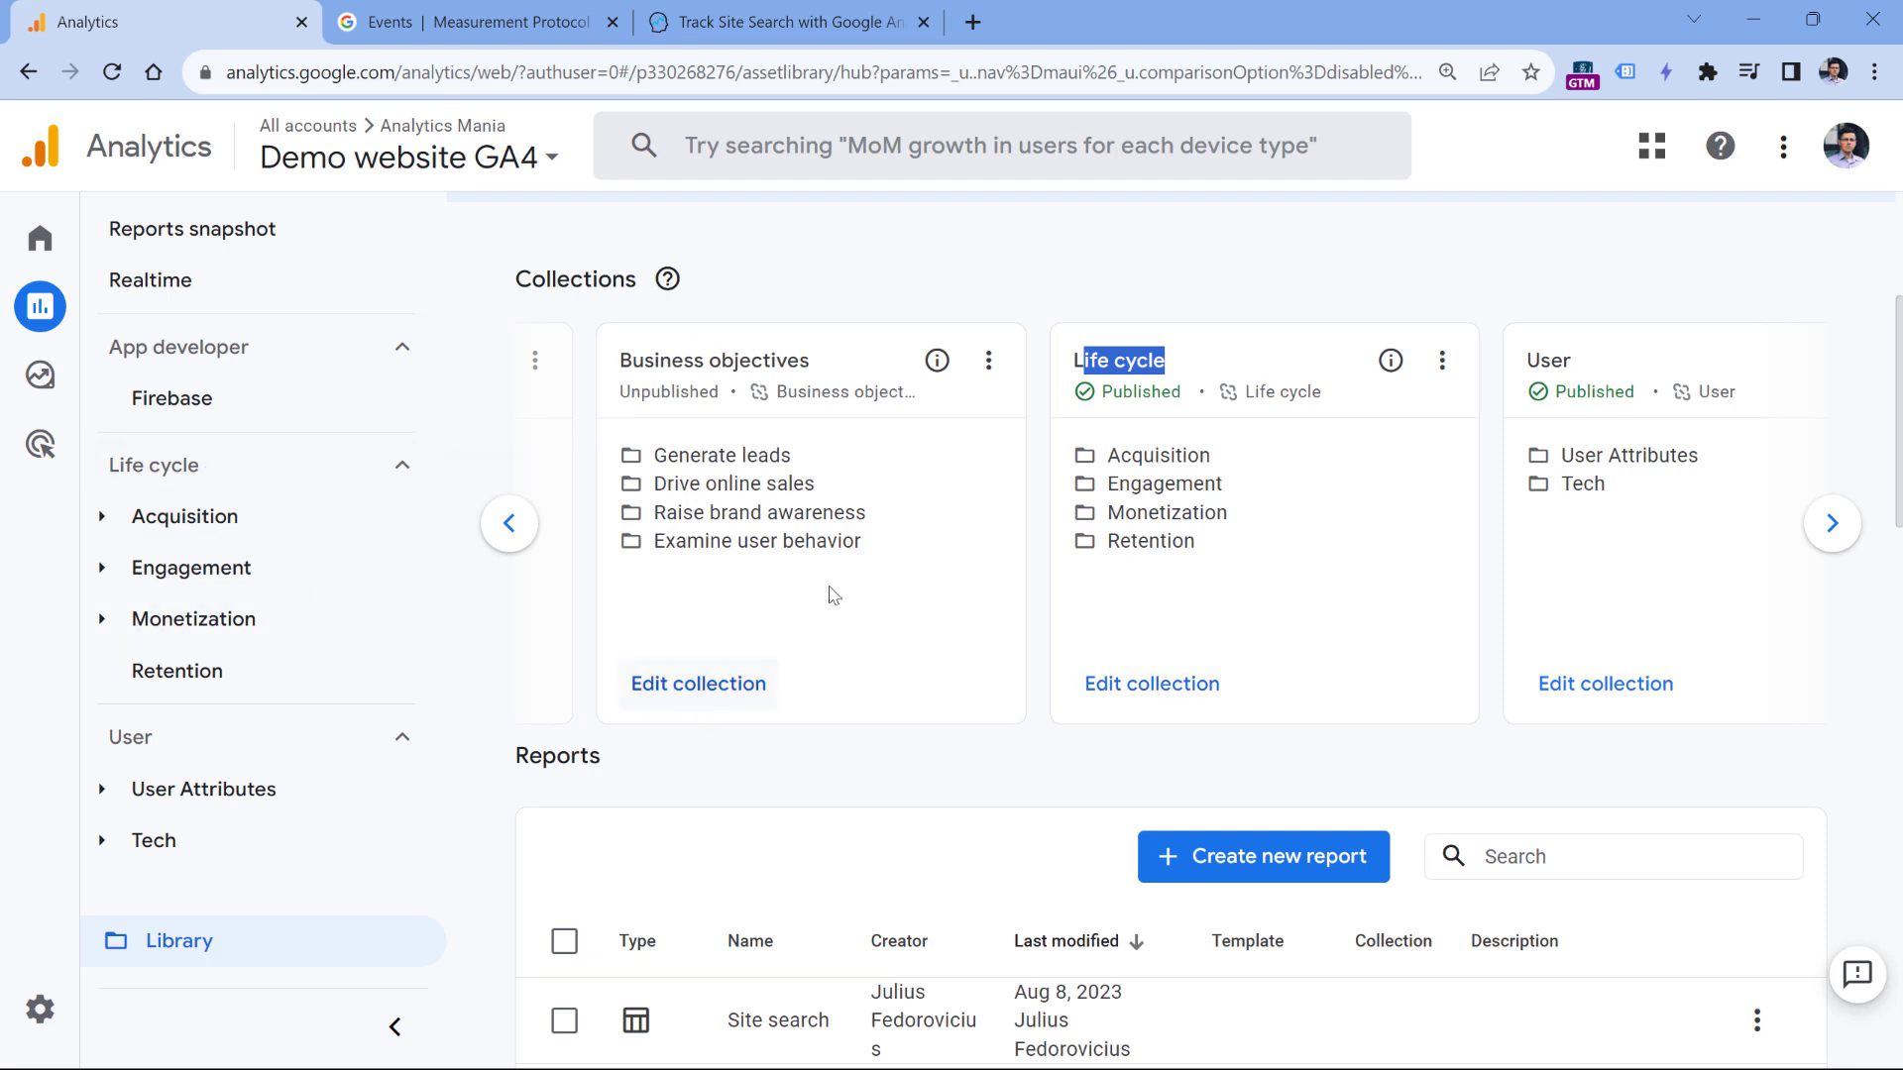
- Add Site search to Life cycle's Engagement topic below Pages and screens, and save the collection
{"action": "left_click", "coordinate": [1153, 692]}
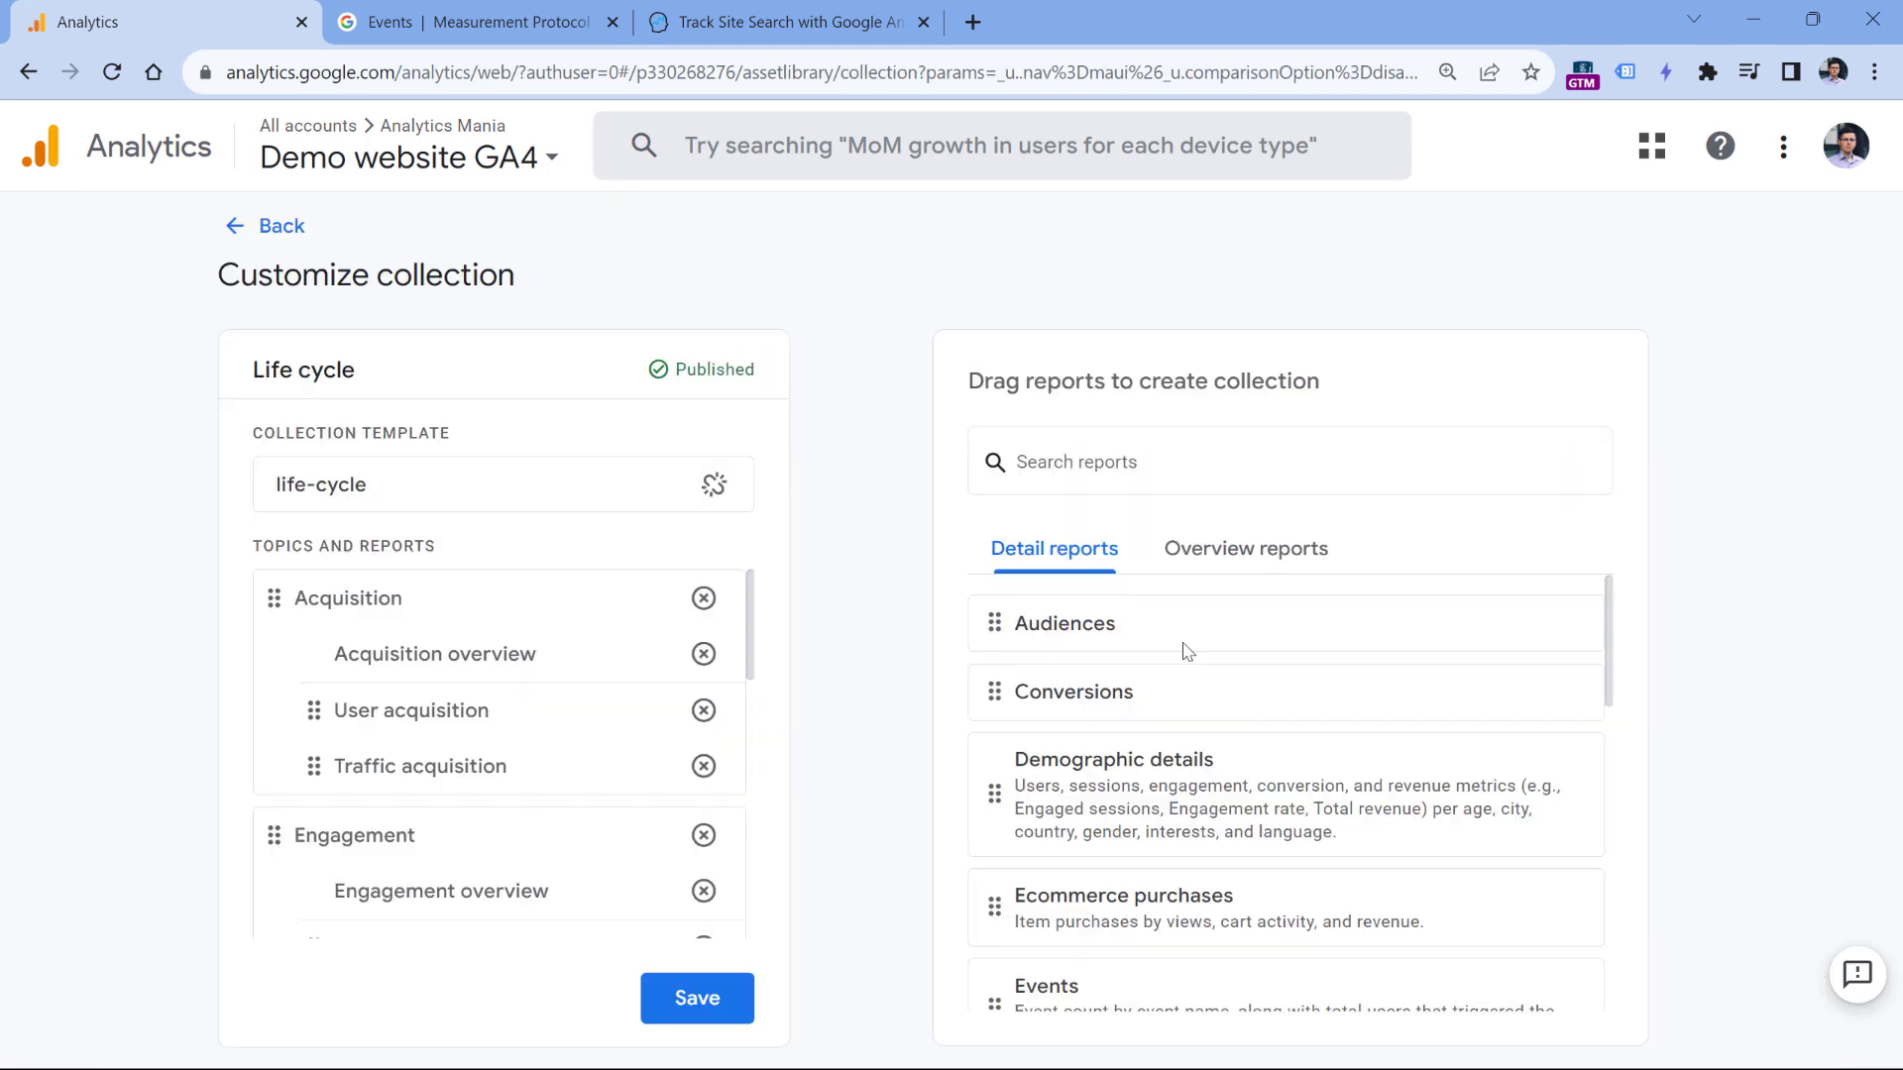
{"action": "scroll", "coordinate": [1182, 645], "scroll_direction": "down", "scroll_amount": 2}
{"action": "scroll", "coordinate": [1184, 643], "scroll_direction": "down", "scroll_amount": 8}
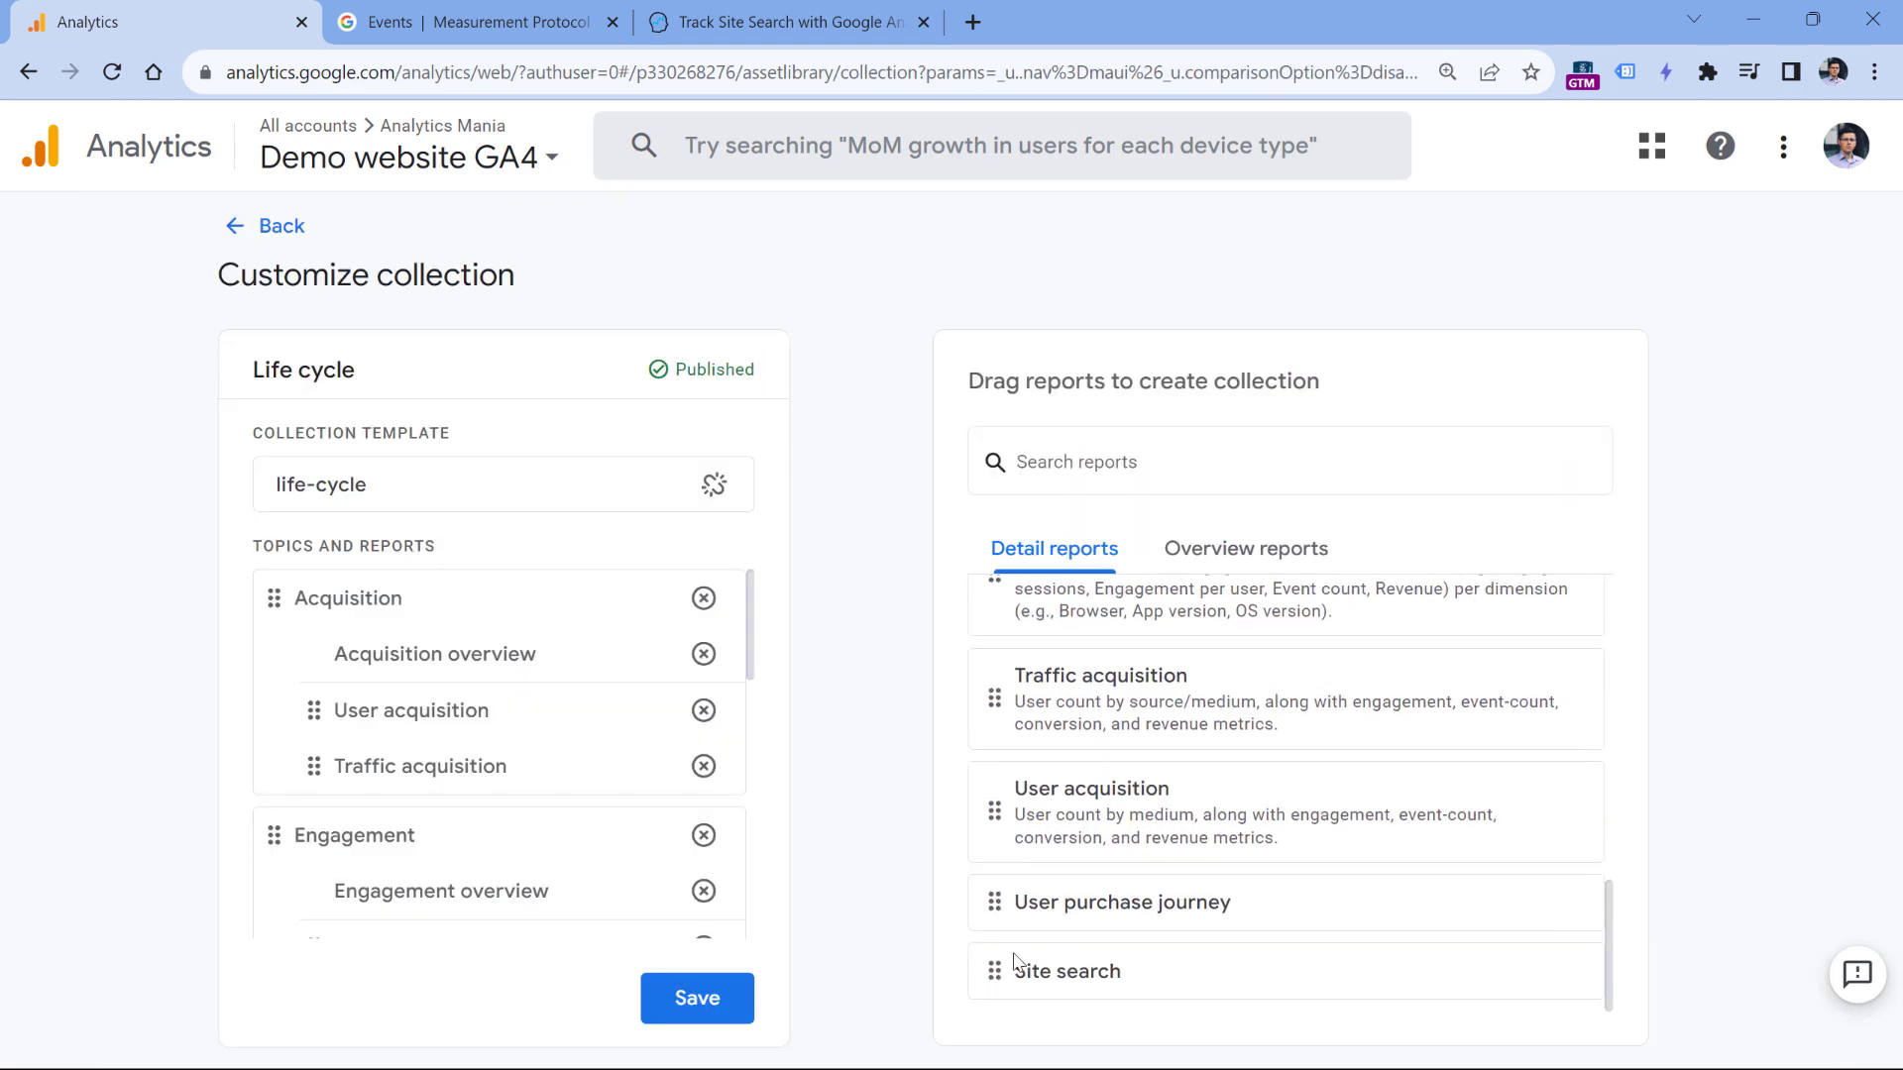
{"action": "scroll", "coordinate": [539, 658], "scroll_direction": "down", "scroll_amount": 2}
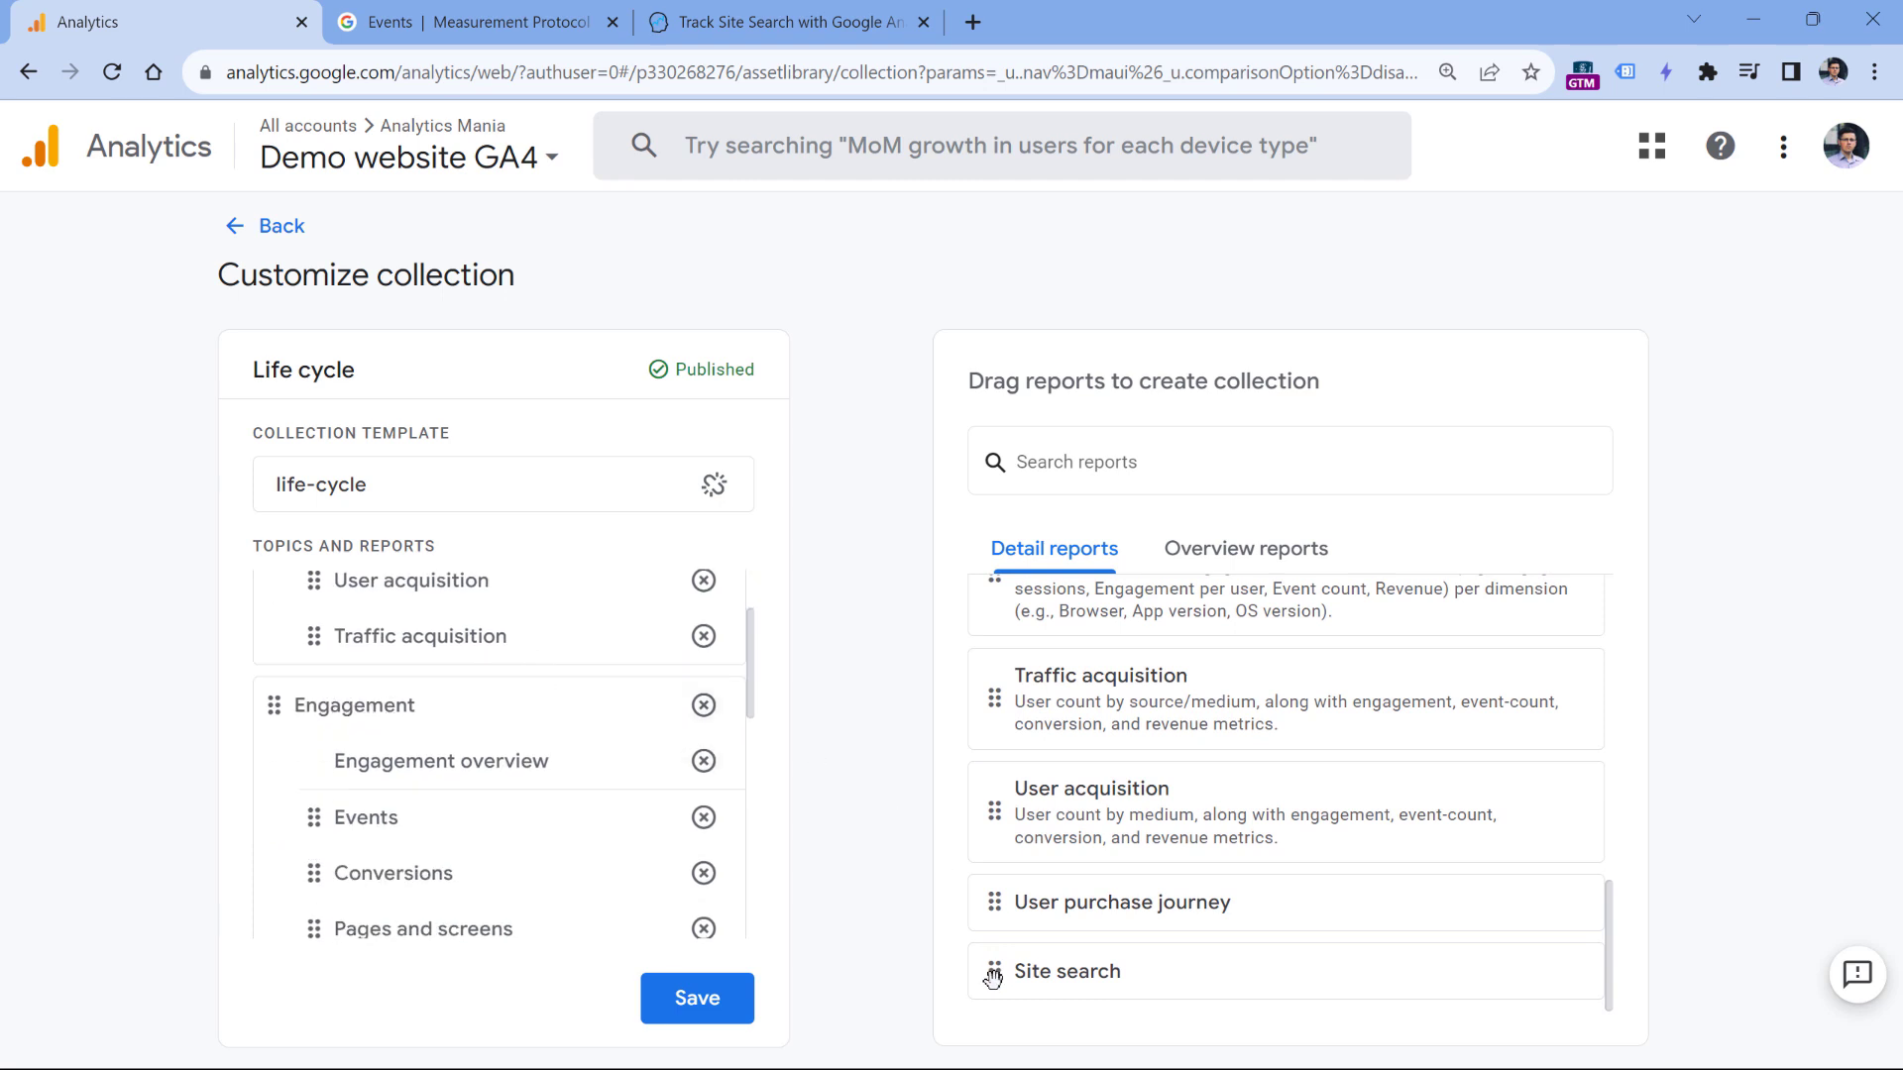
{"action": "left_click_drag", "start_coordinate": [981, 973], "coordinate": [317, 878]}
{"action": "scroll", "coordinate": [317, 634], "scroll_direction": "down", "scroll_amount": 3}
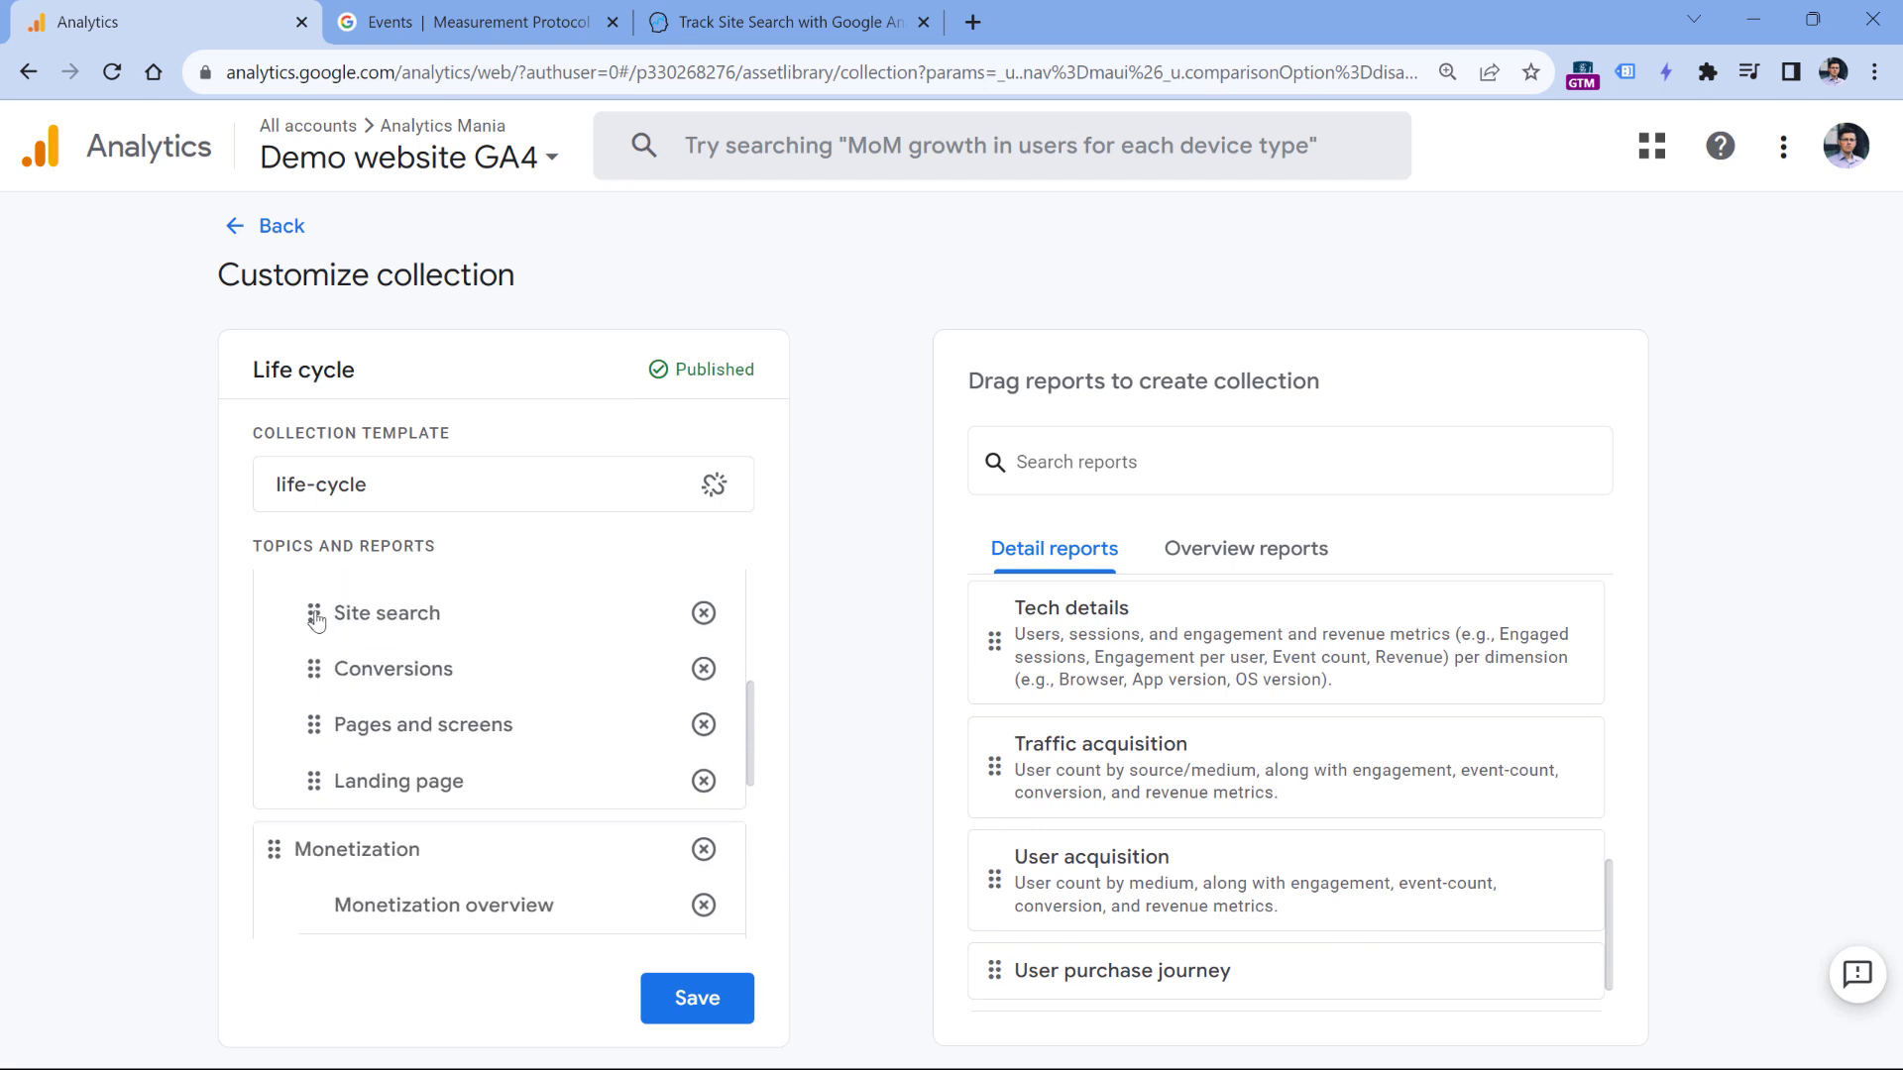
{"action": "left_click_drag", "start_coordinate": [316, 622], "coordinate": [315, 722]}
{"action": "left_click", "coordinate": [727, 1011]}
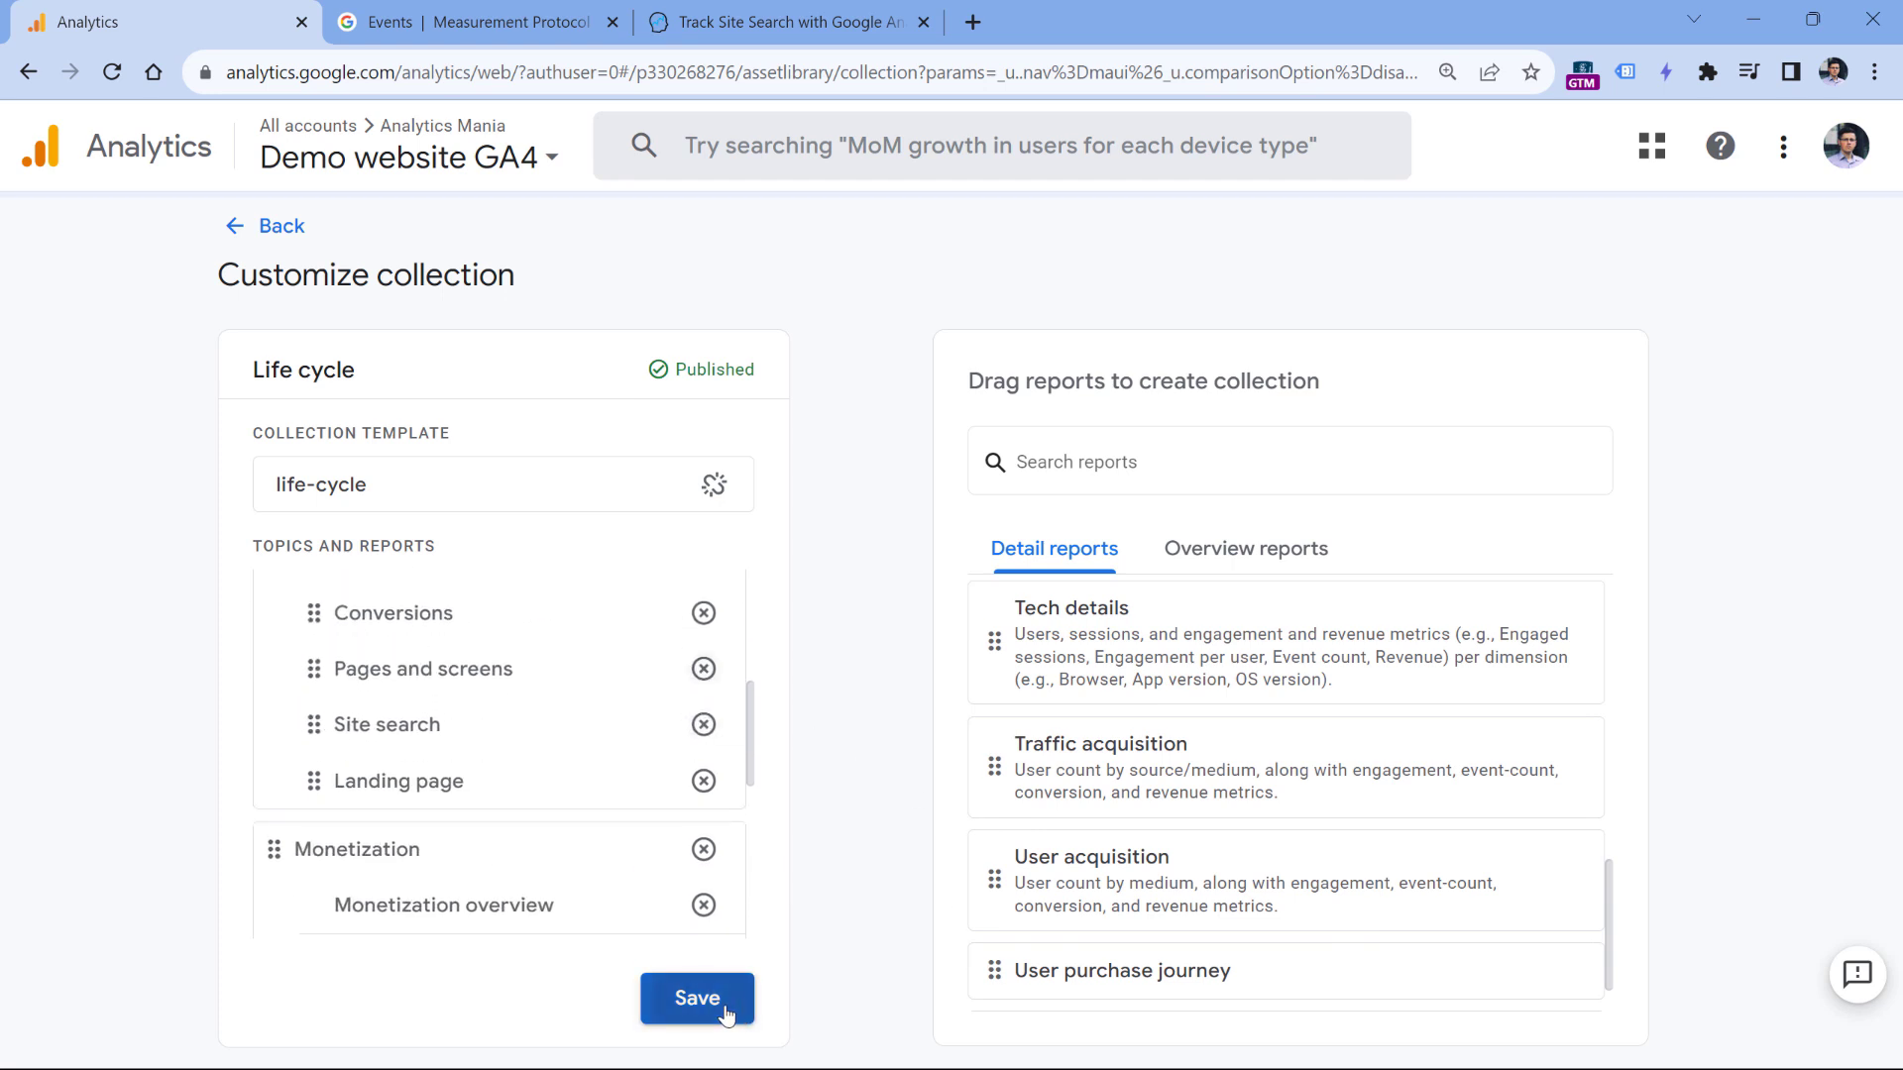
{"action": "left_click", "coordinate": [265, 236]}
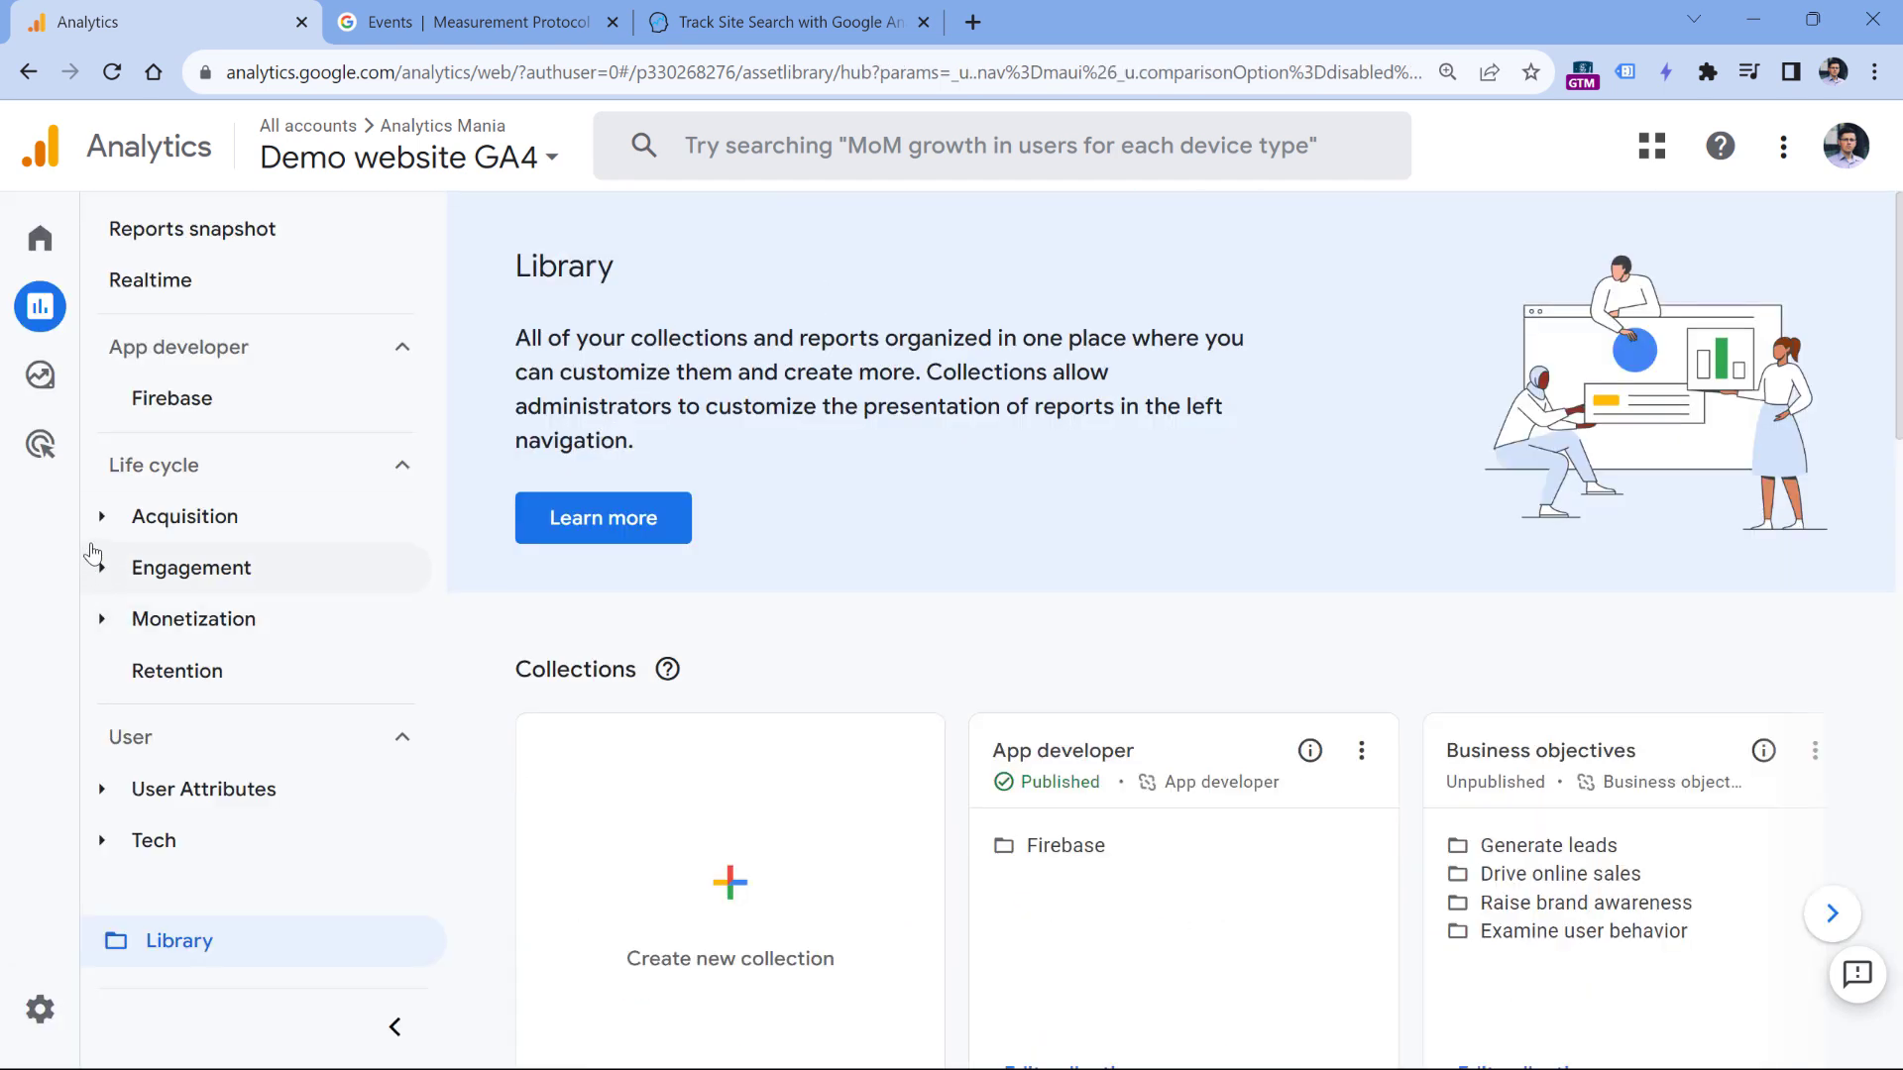
- Open Site search from Engagement in the navigation and review its search terms, led by modbus
{"action": "left_click", "coordinate": [103, 573]}
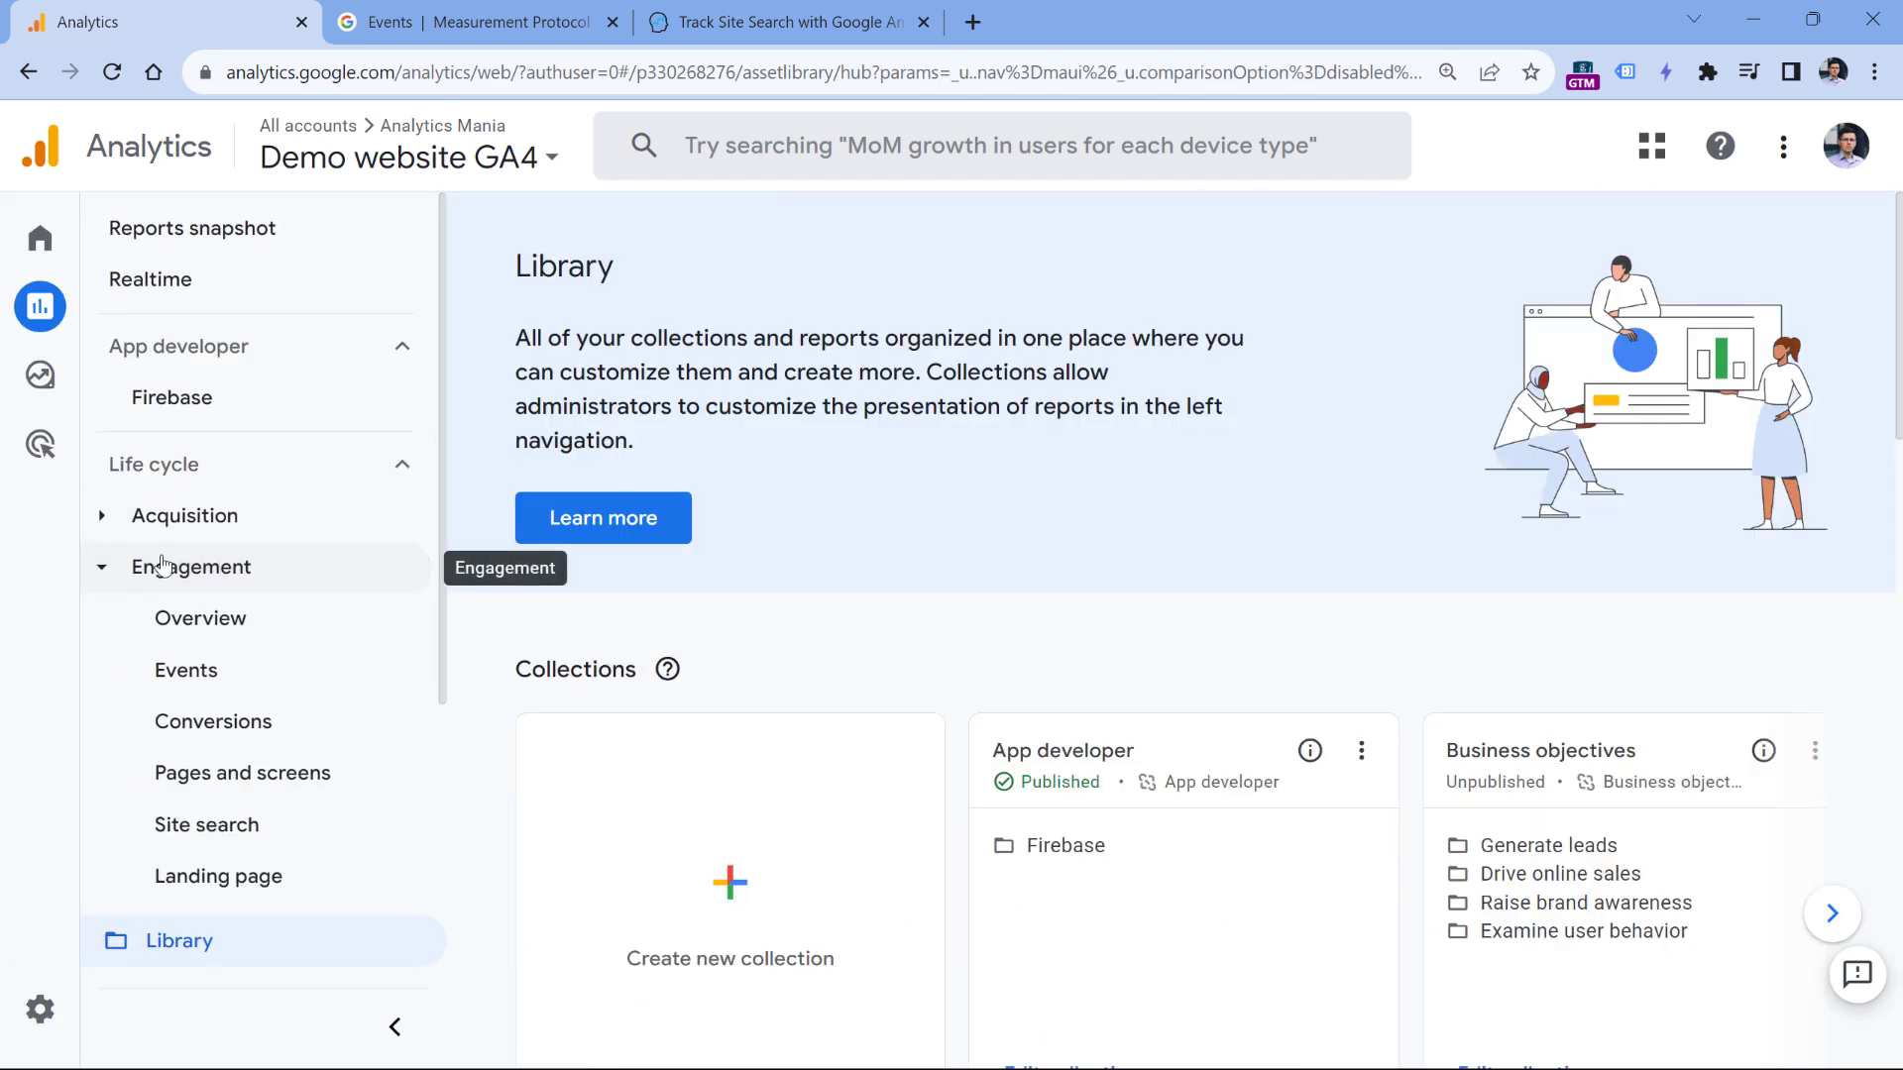
{"action": "scroll", "coordinate": [119, 694], "scroll_direction": "down", "scroll_amount": 2}
{"action": "left_click", "coordinate": [203, 695]}
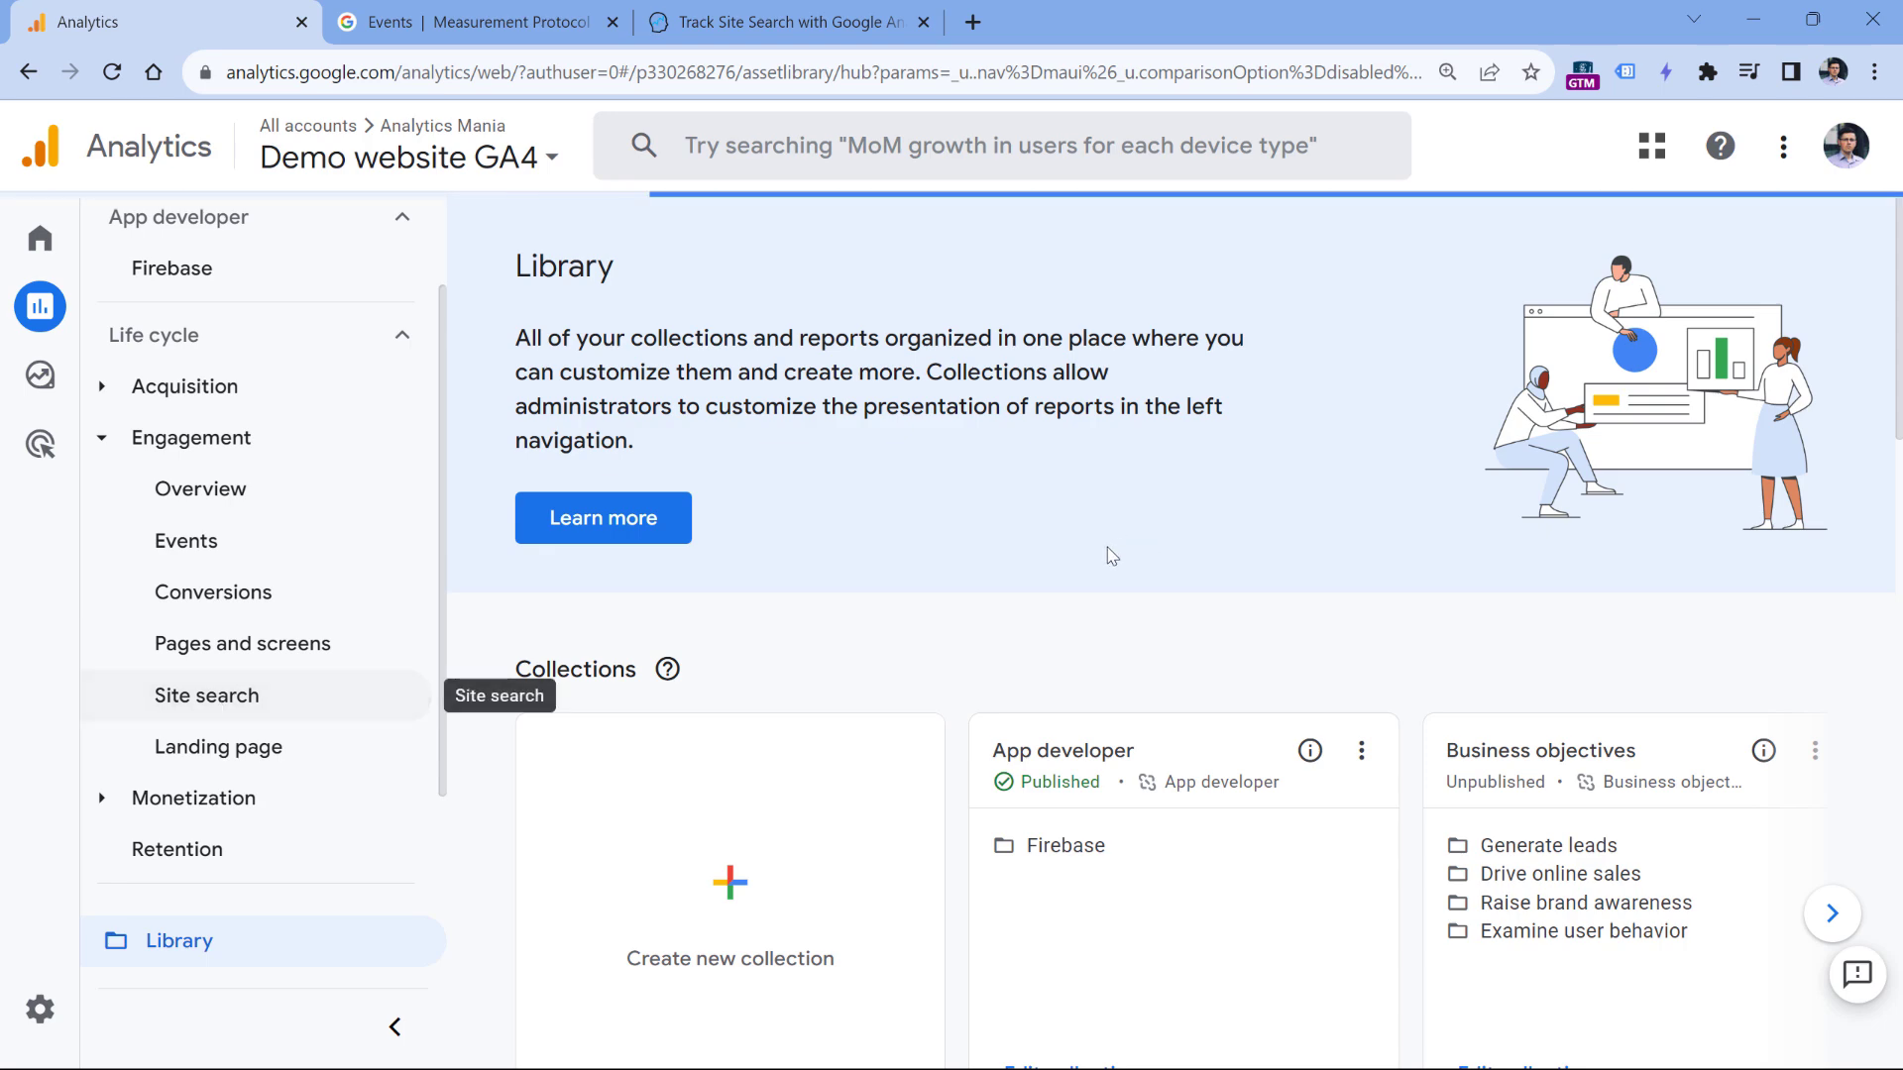
{"action": "scroll", "coordinate": [878, 418], "scroll_direction": "down", "scroll_amount": 5}
{"action": "scroll", "coordinate": [877, 424], "scroll_direction": "down", "scroll_amount": 3}
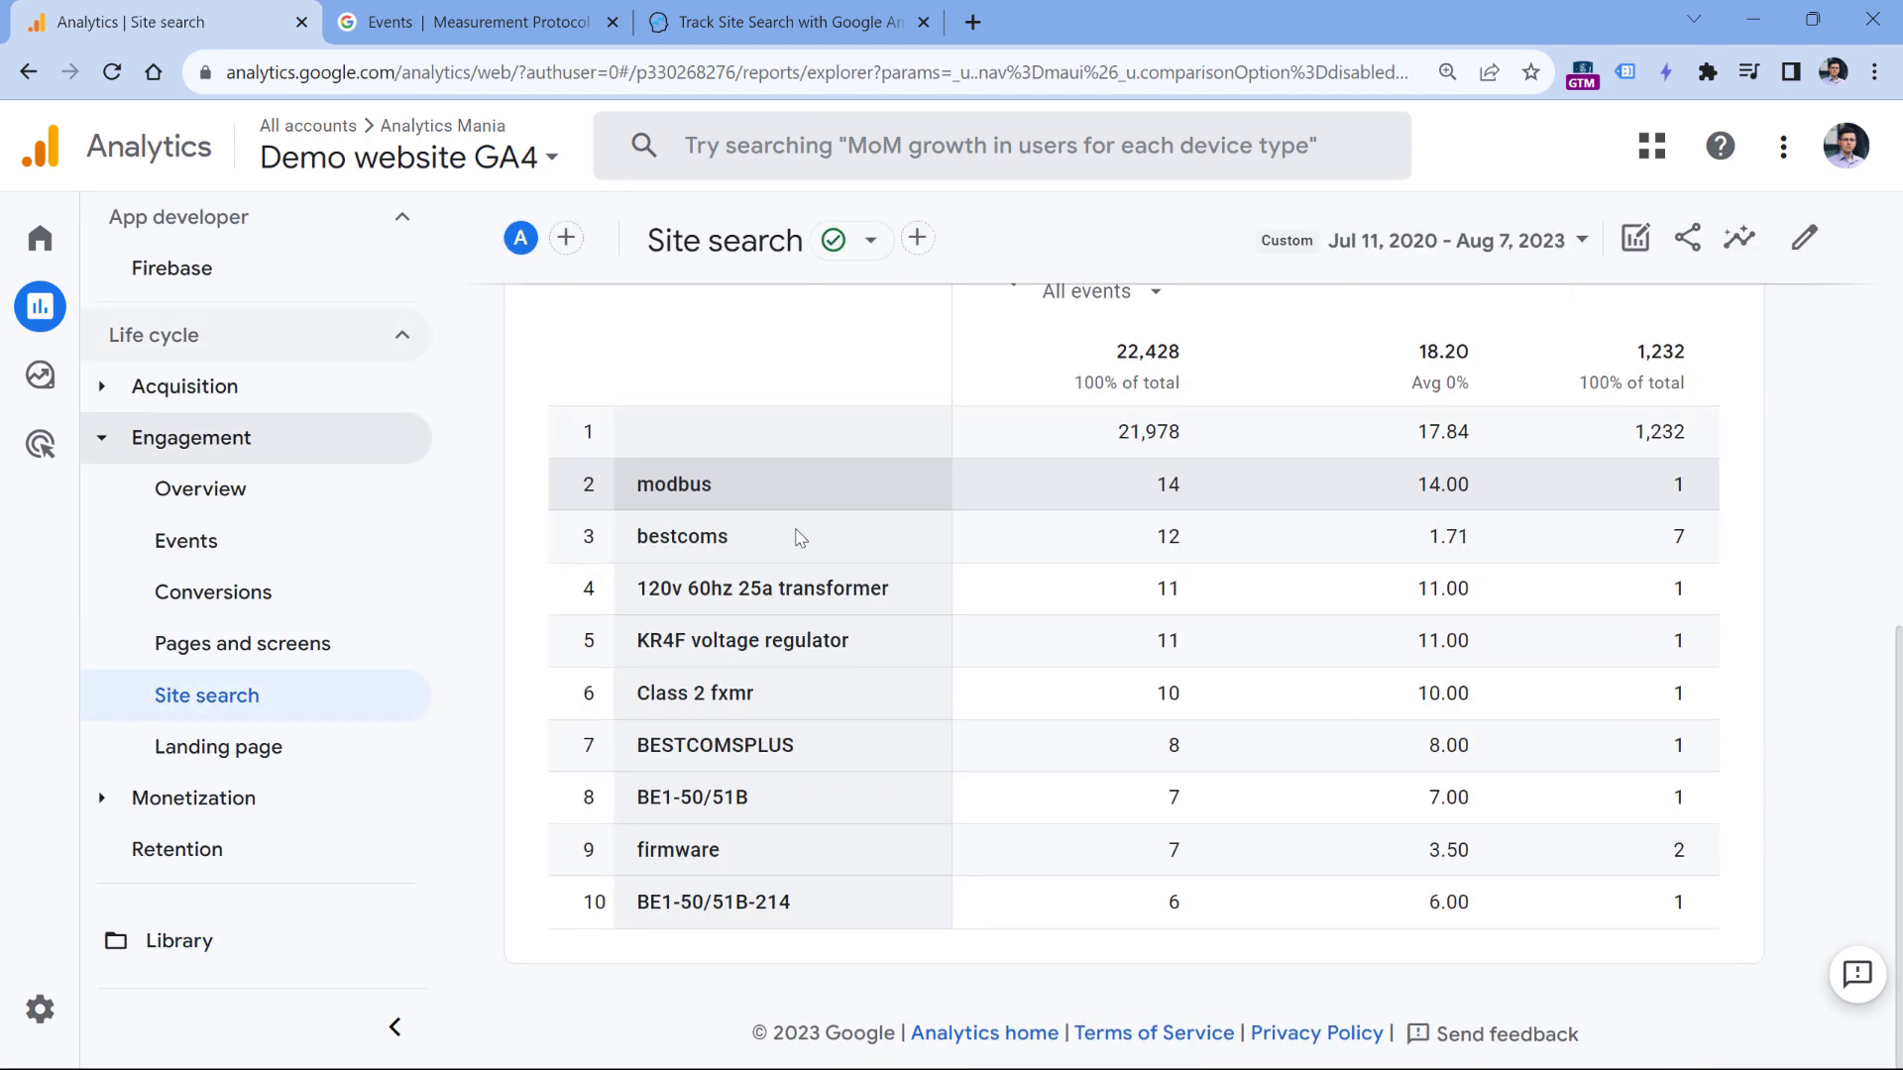
{"action": "scroll", "coordinate": [753, 708], "scroll_direction": "up", "scroll_amount": 3}
{"action": "mouse_move", "coordinate": [60, 391]}
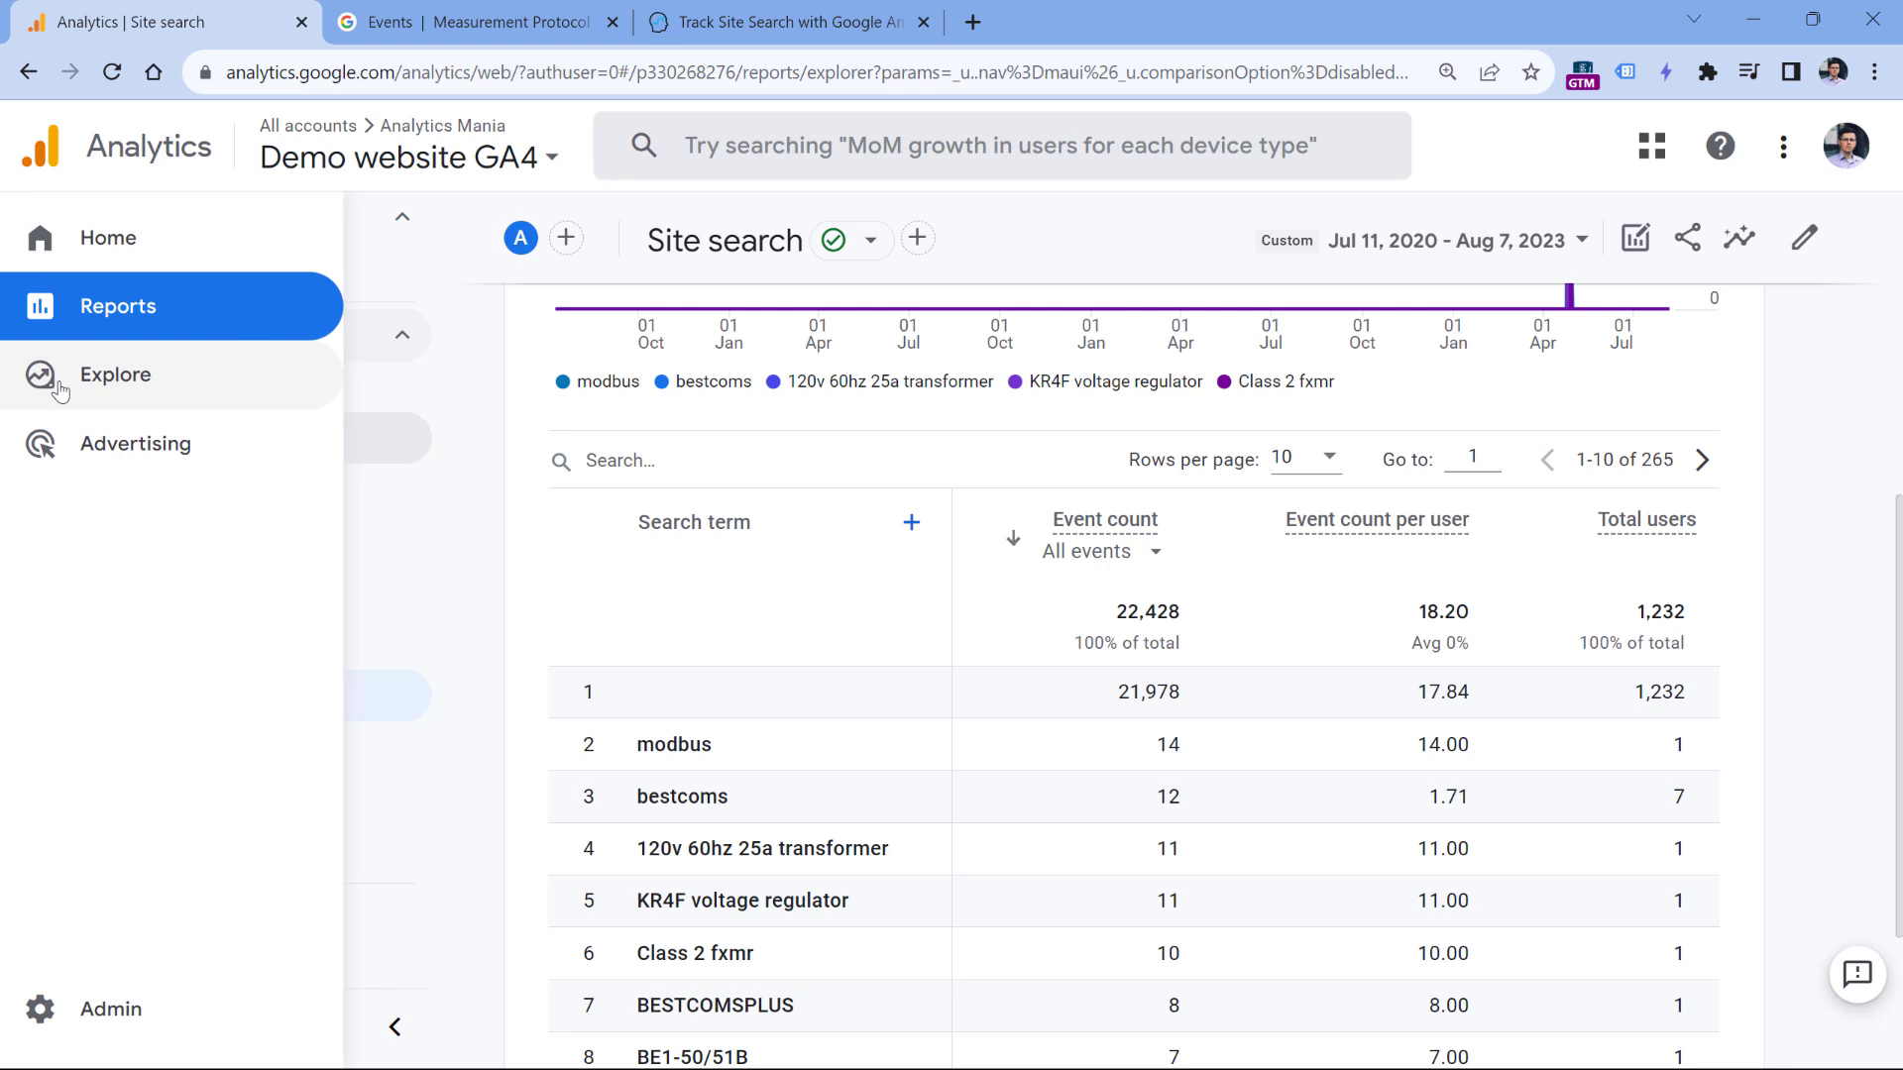
- Start a blank exploration and import the Event name and Search term dimensions
{"action": "left_click", "coordinate": [123, 389]}
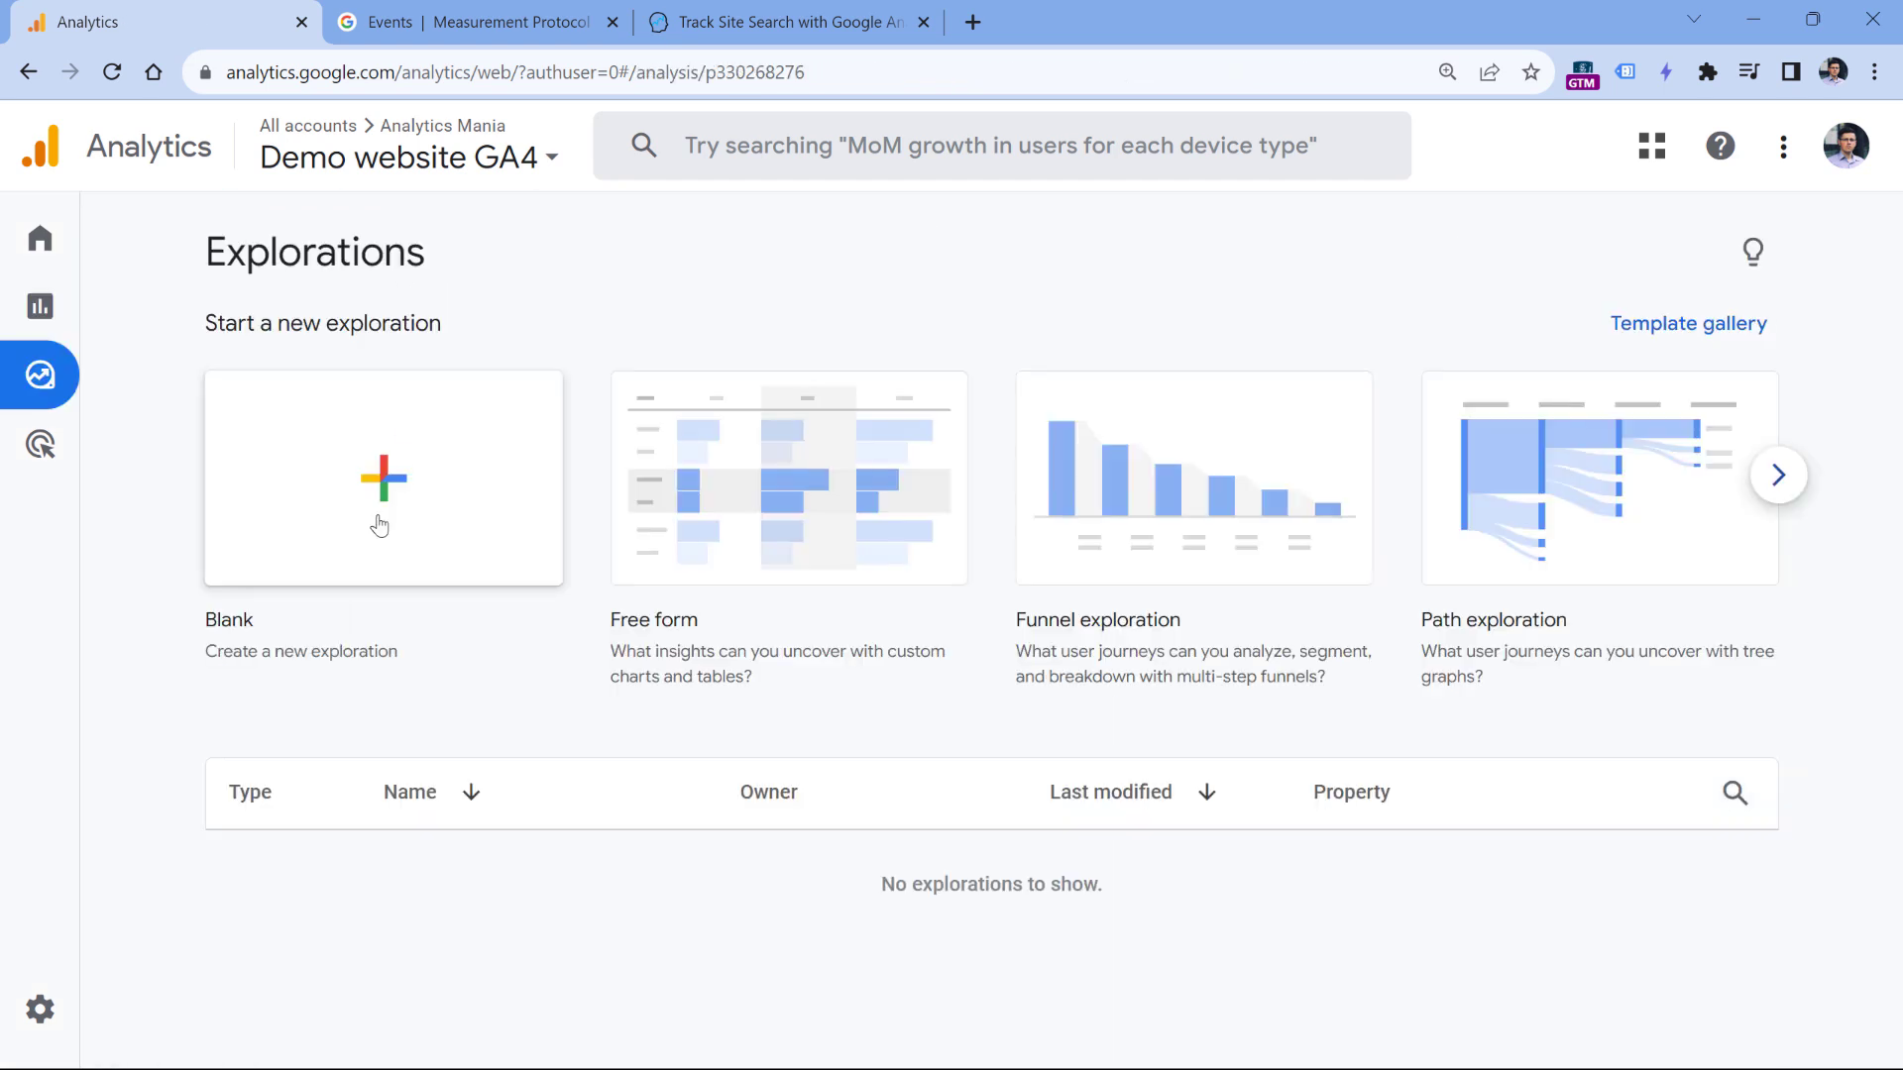
{"action": "left_click", "coordinate": [387, 479]}
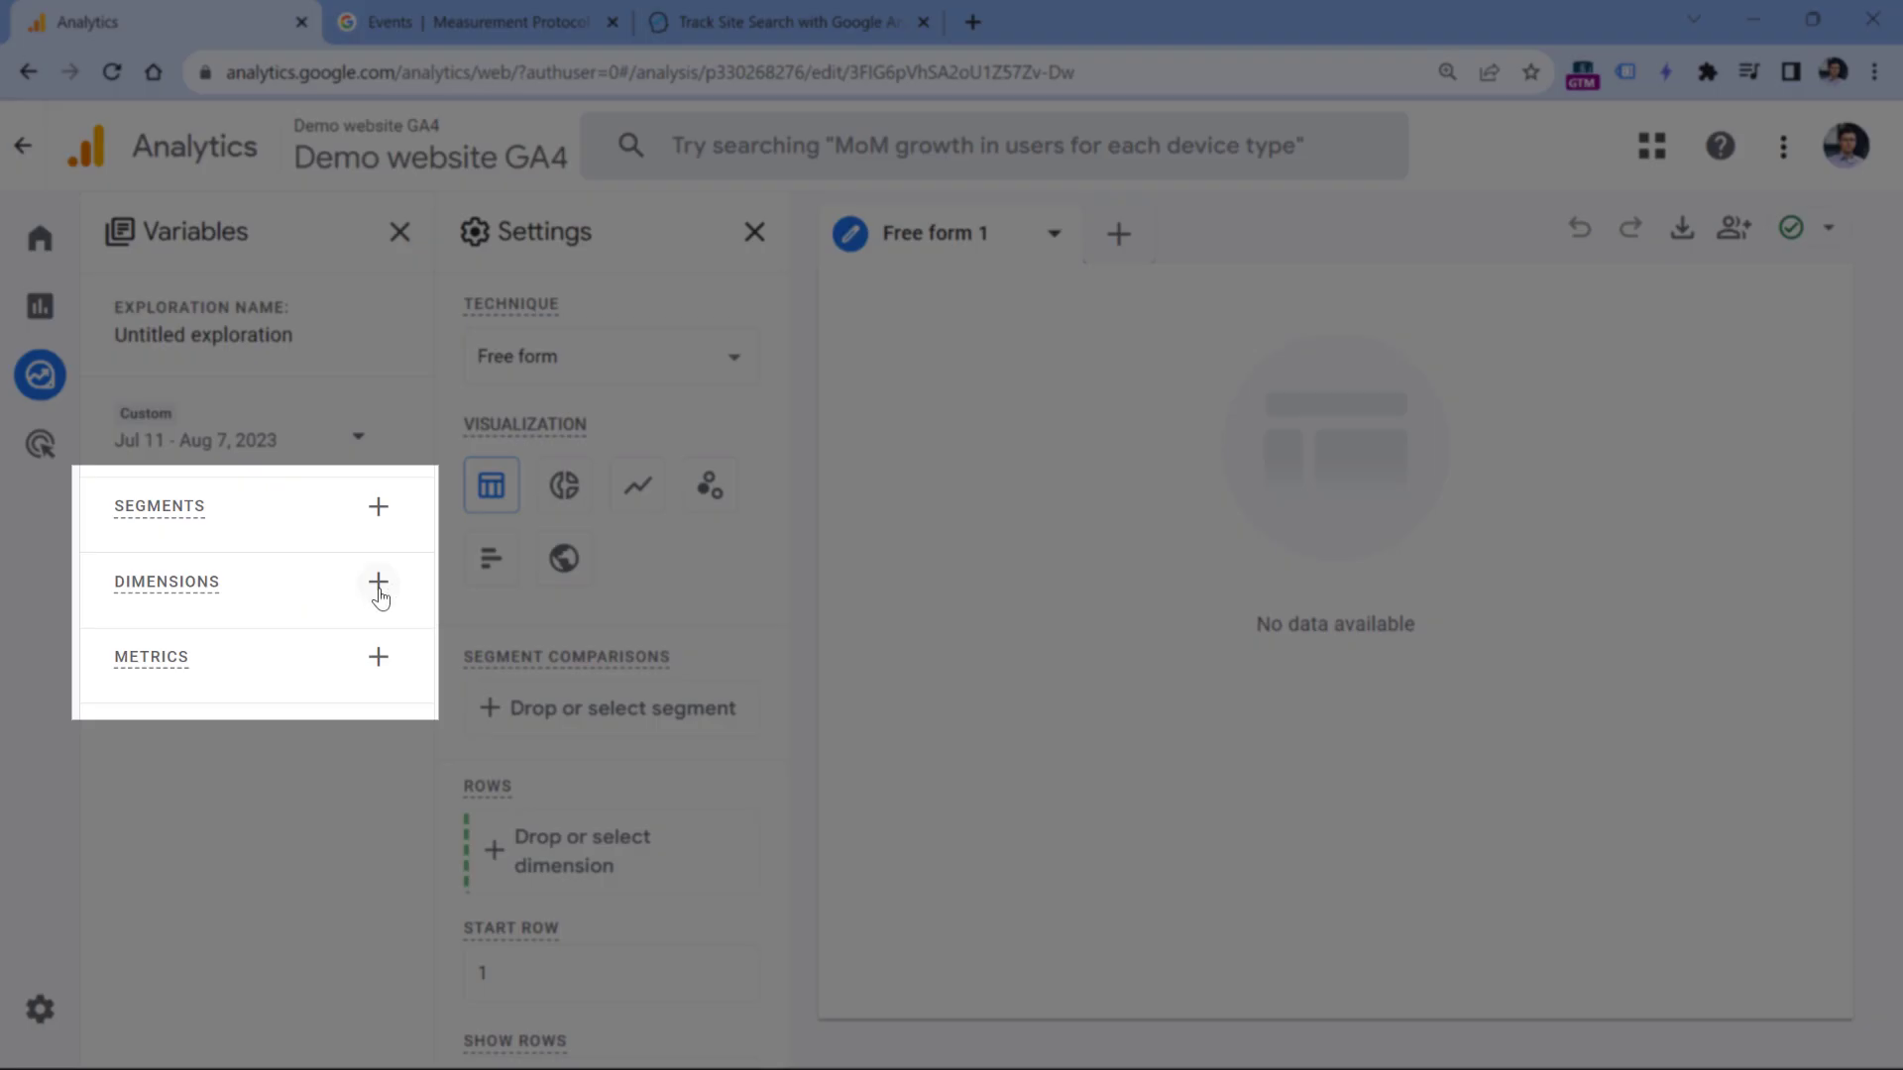
{"action": "left_click", "coordinate": [377, 583]}
{"action": "left_click", "coordinate": [972, 144]}
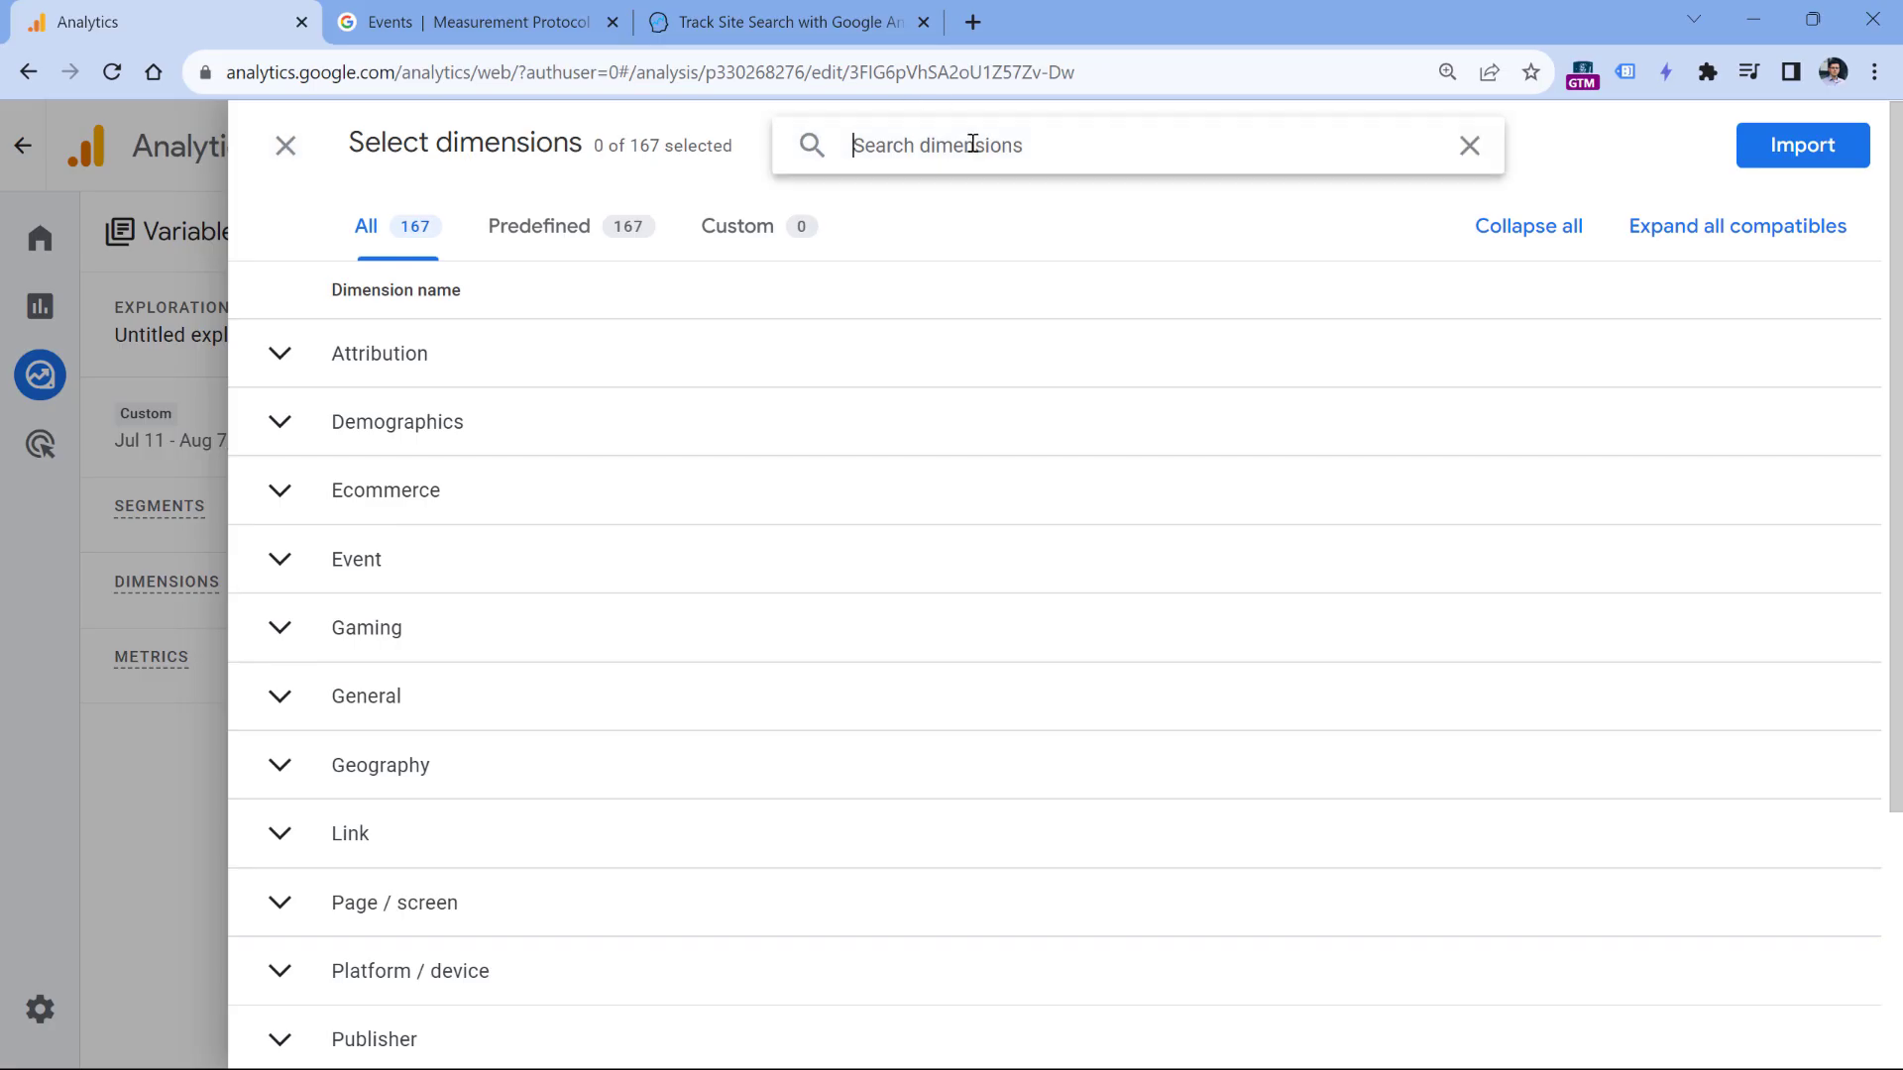
{"action": "type", "text": "event"}
{"action": "left_click", "coordinate": [280, 416]}
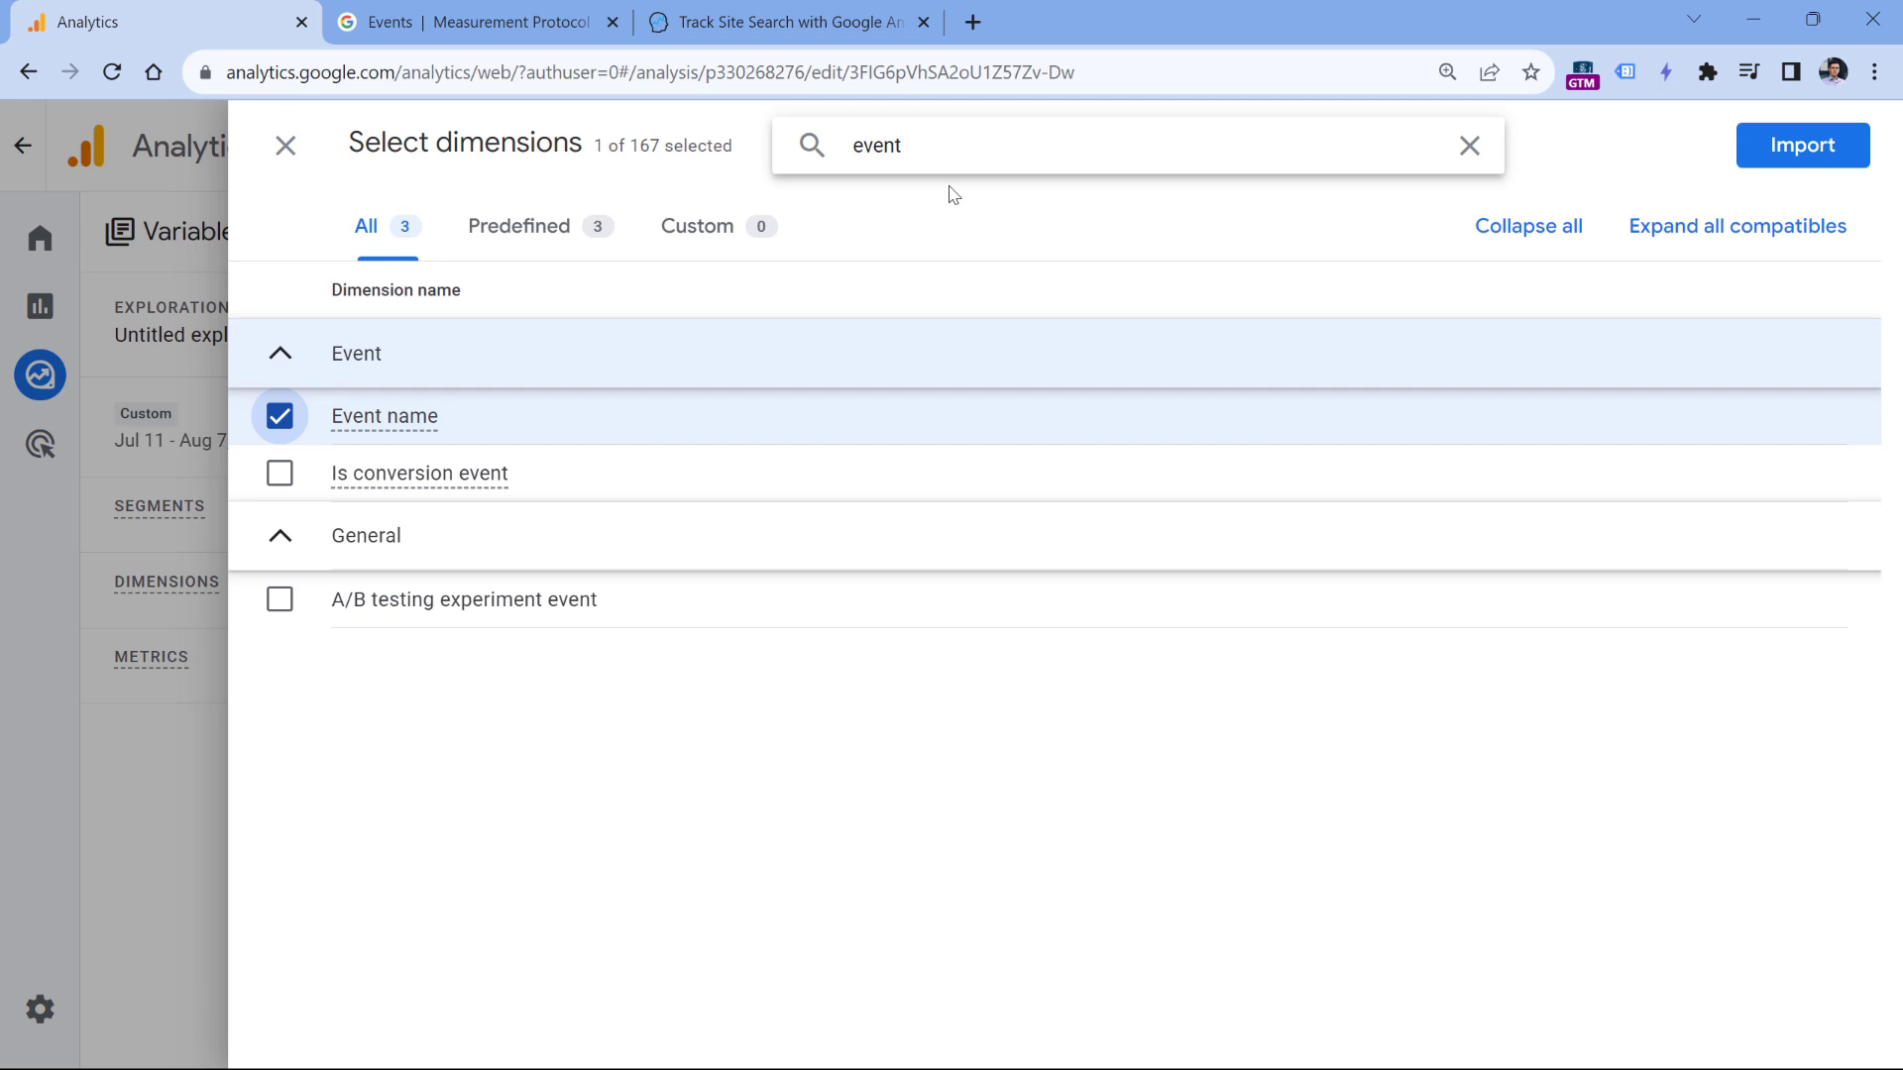
{"action": "double_click", "coordinate": [932, 153]}
{"action": "type", "text": "search"}
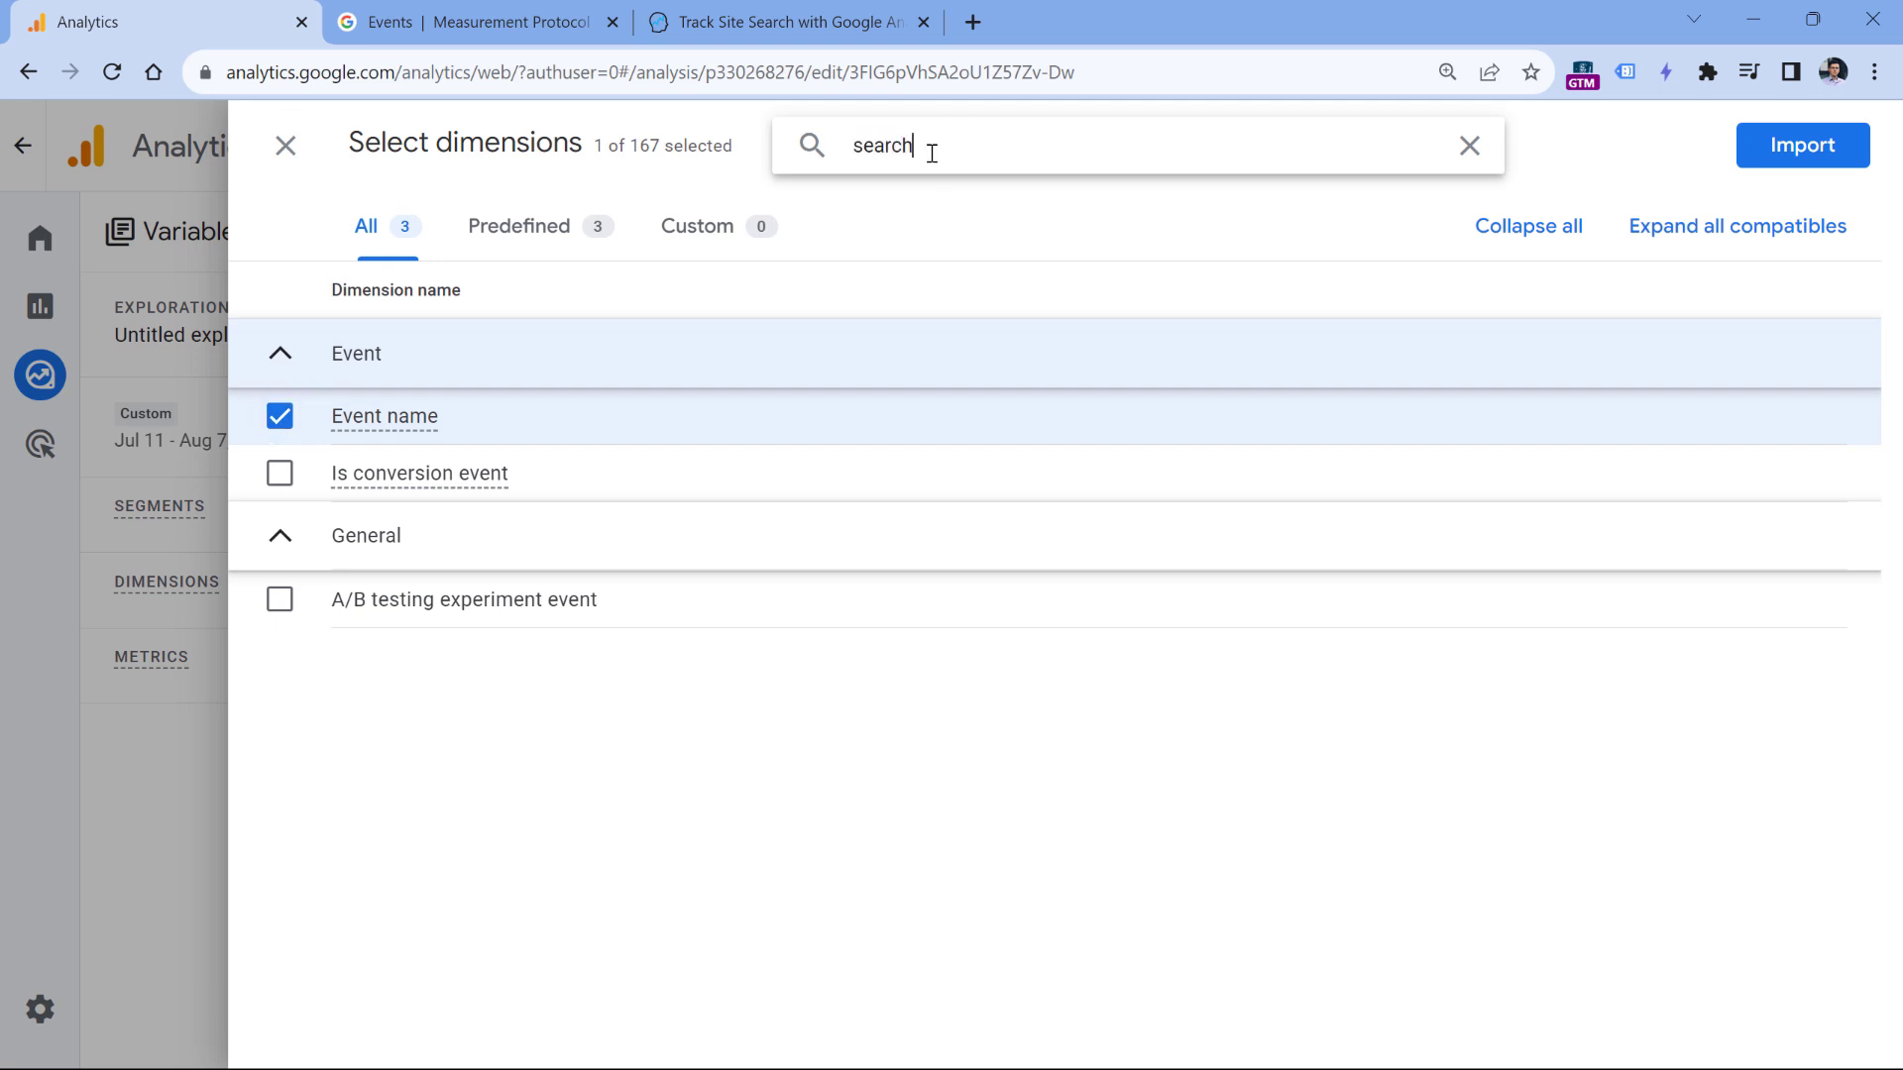
{"action": "left_click", "coordinate": [279, 416]}
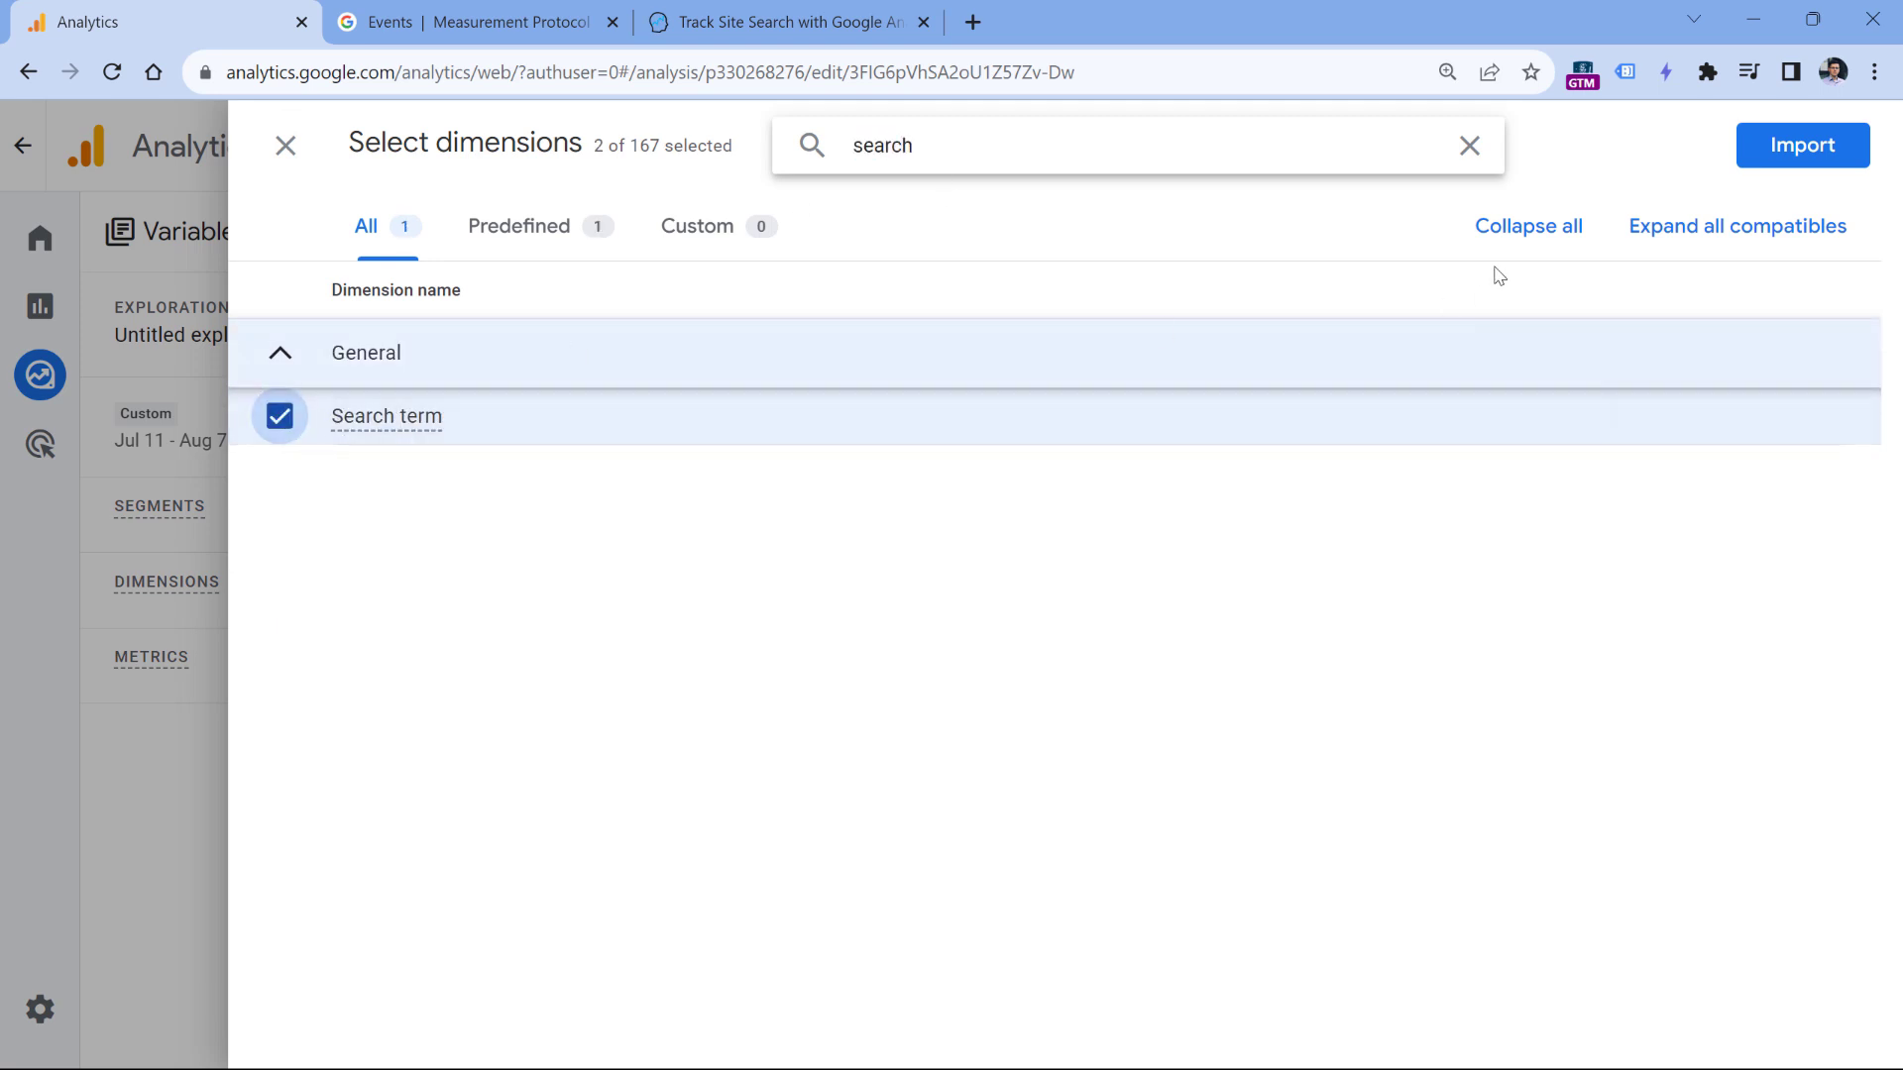
{"action": "left_click", "coordinate": [1810, 157]}
- Import the Event count, Event count per user and Total users metrics
{"action": "left_click", "coordinate": [380, 783]}
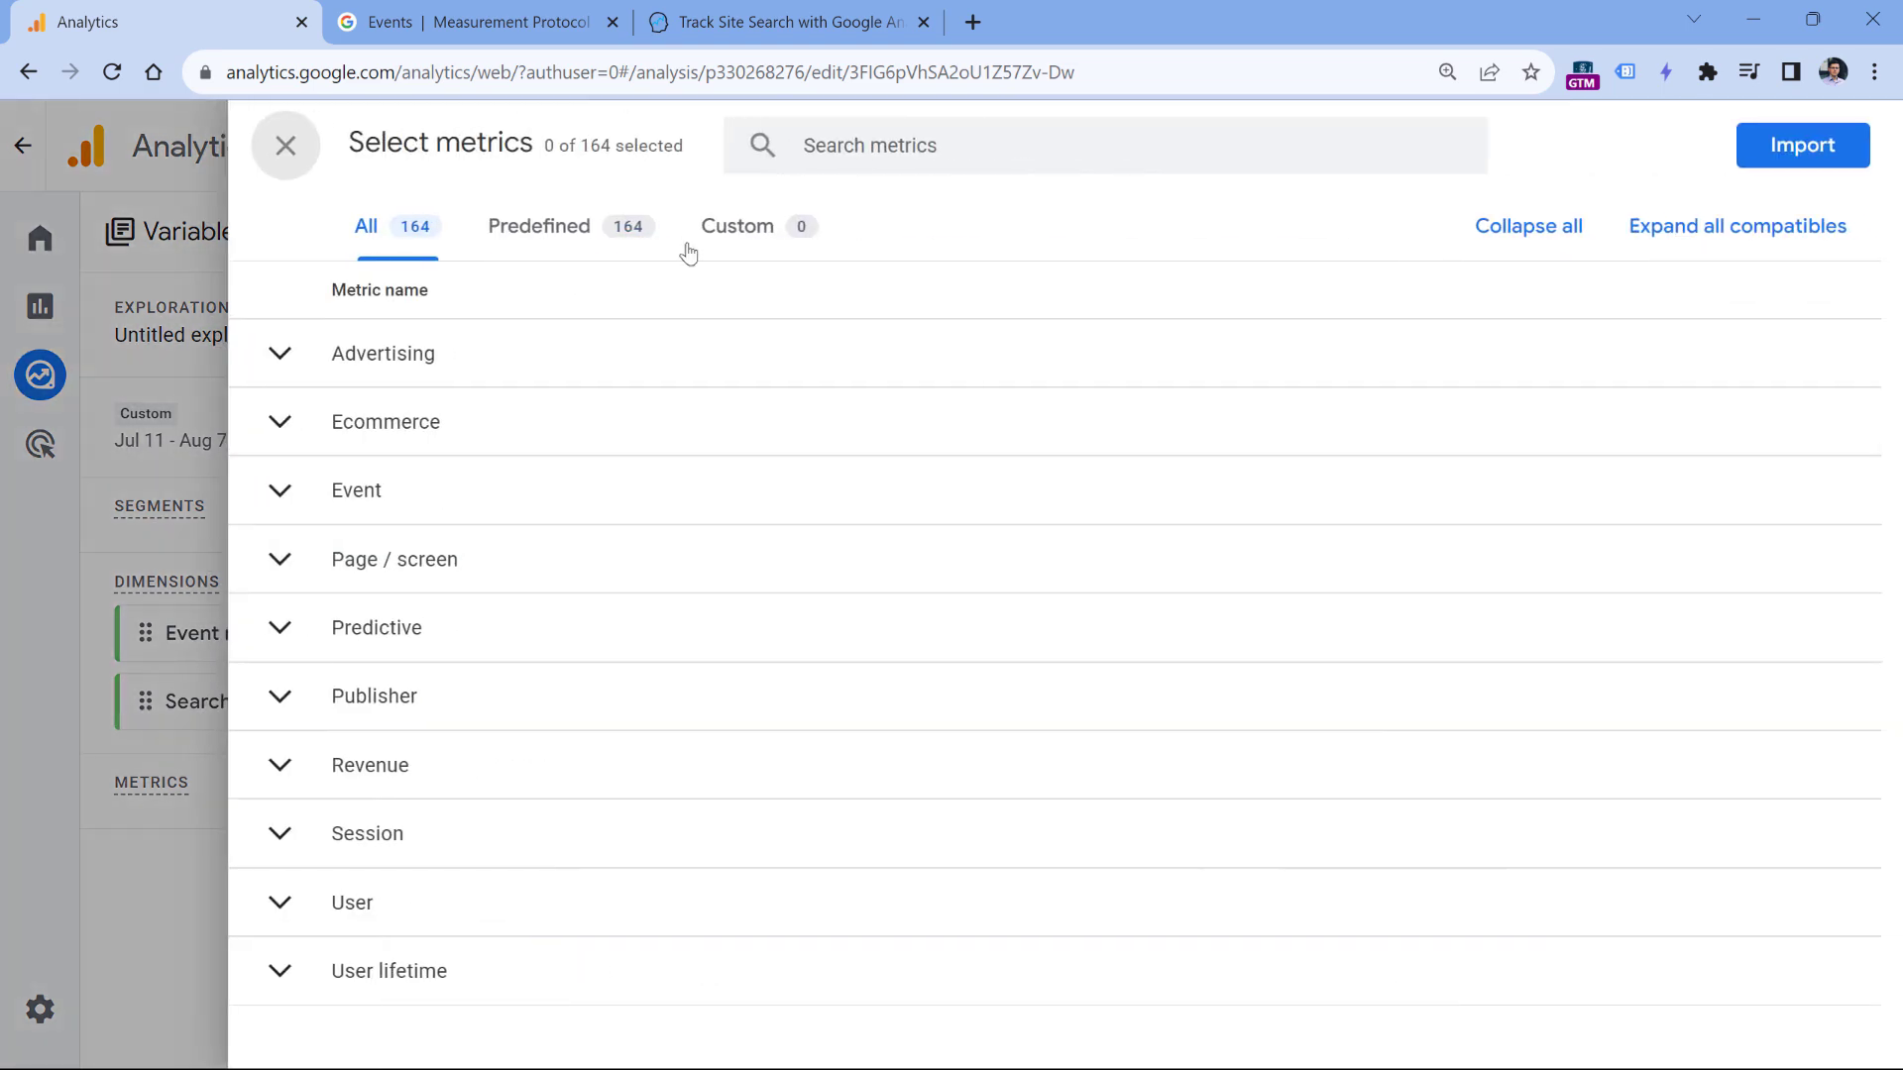
{"action": "left_click", "coordinate": [867, 158]}
{"action": "type", "text": "event"}
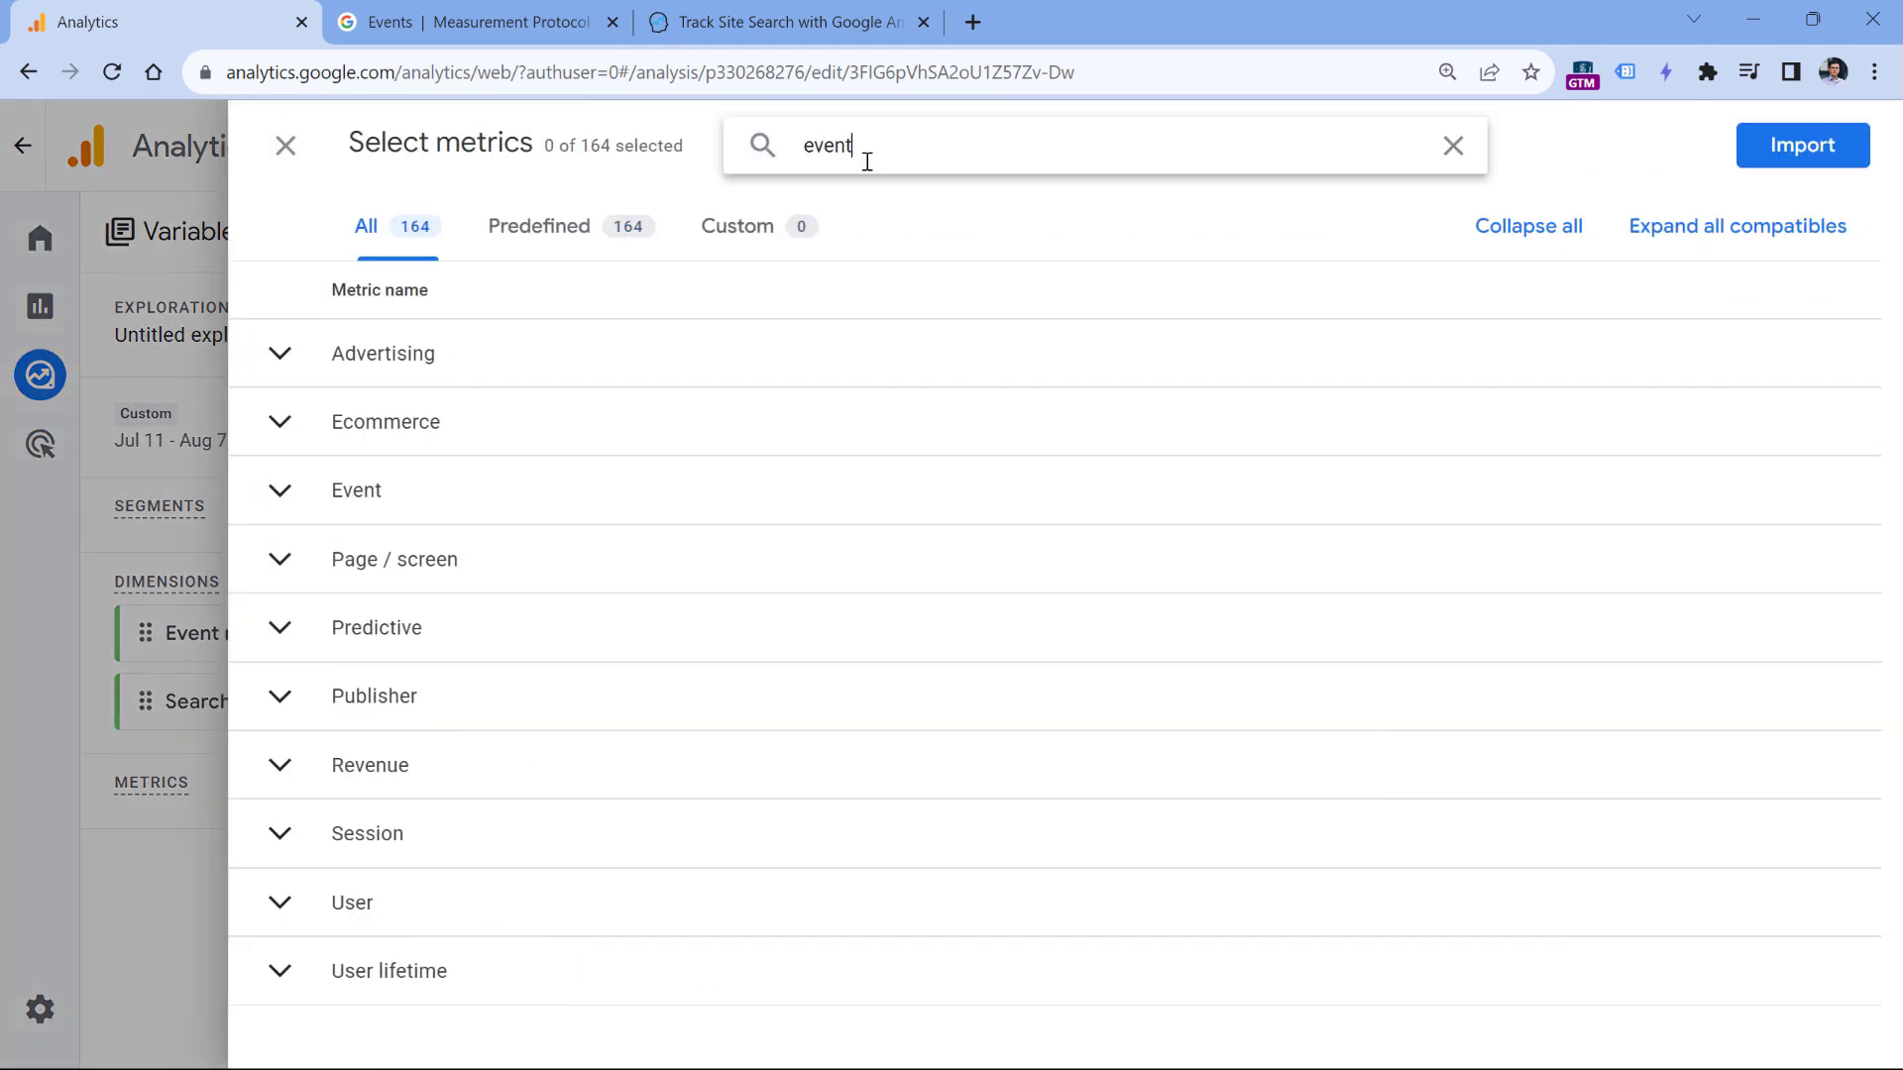
{"action": "type", "text": " count"}
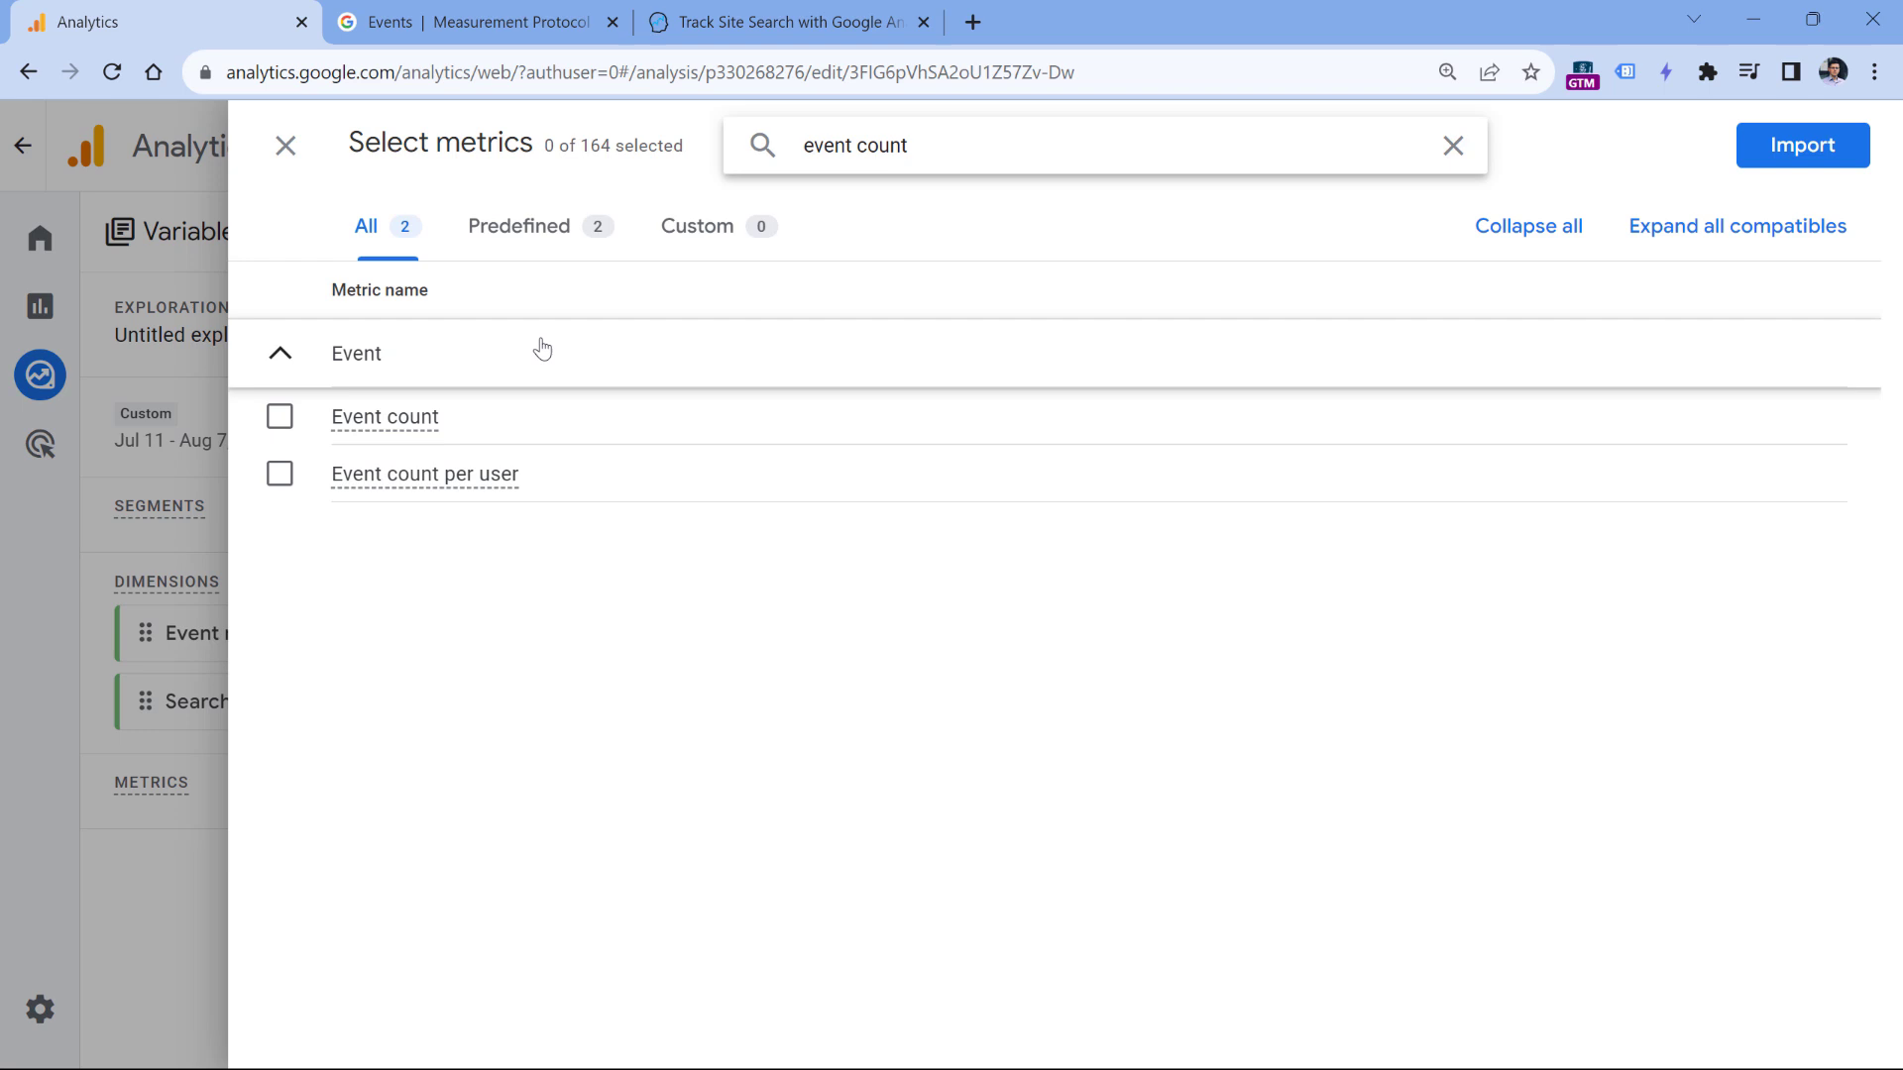
{"action": "left_click", "coordinate": [279, 416]}
{"action": "left_click", "coordinate": [280, 473]}
{"action": "triple_click", "coordinate": [877, 145]}
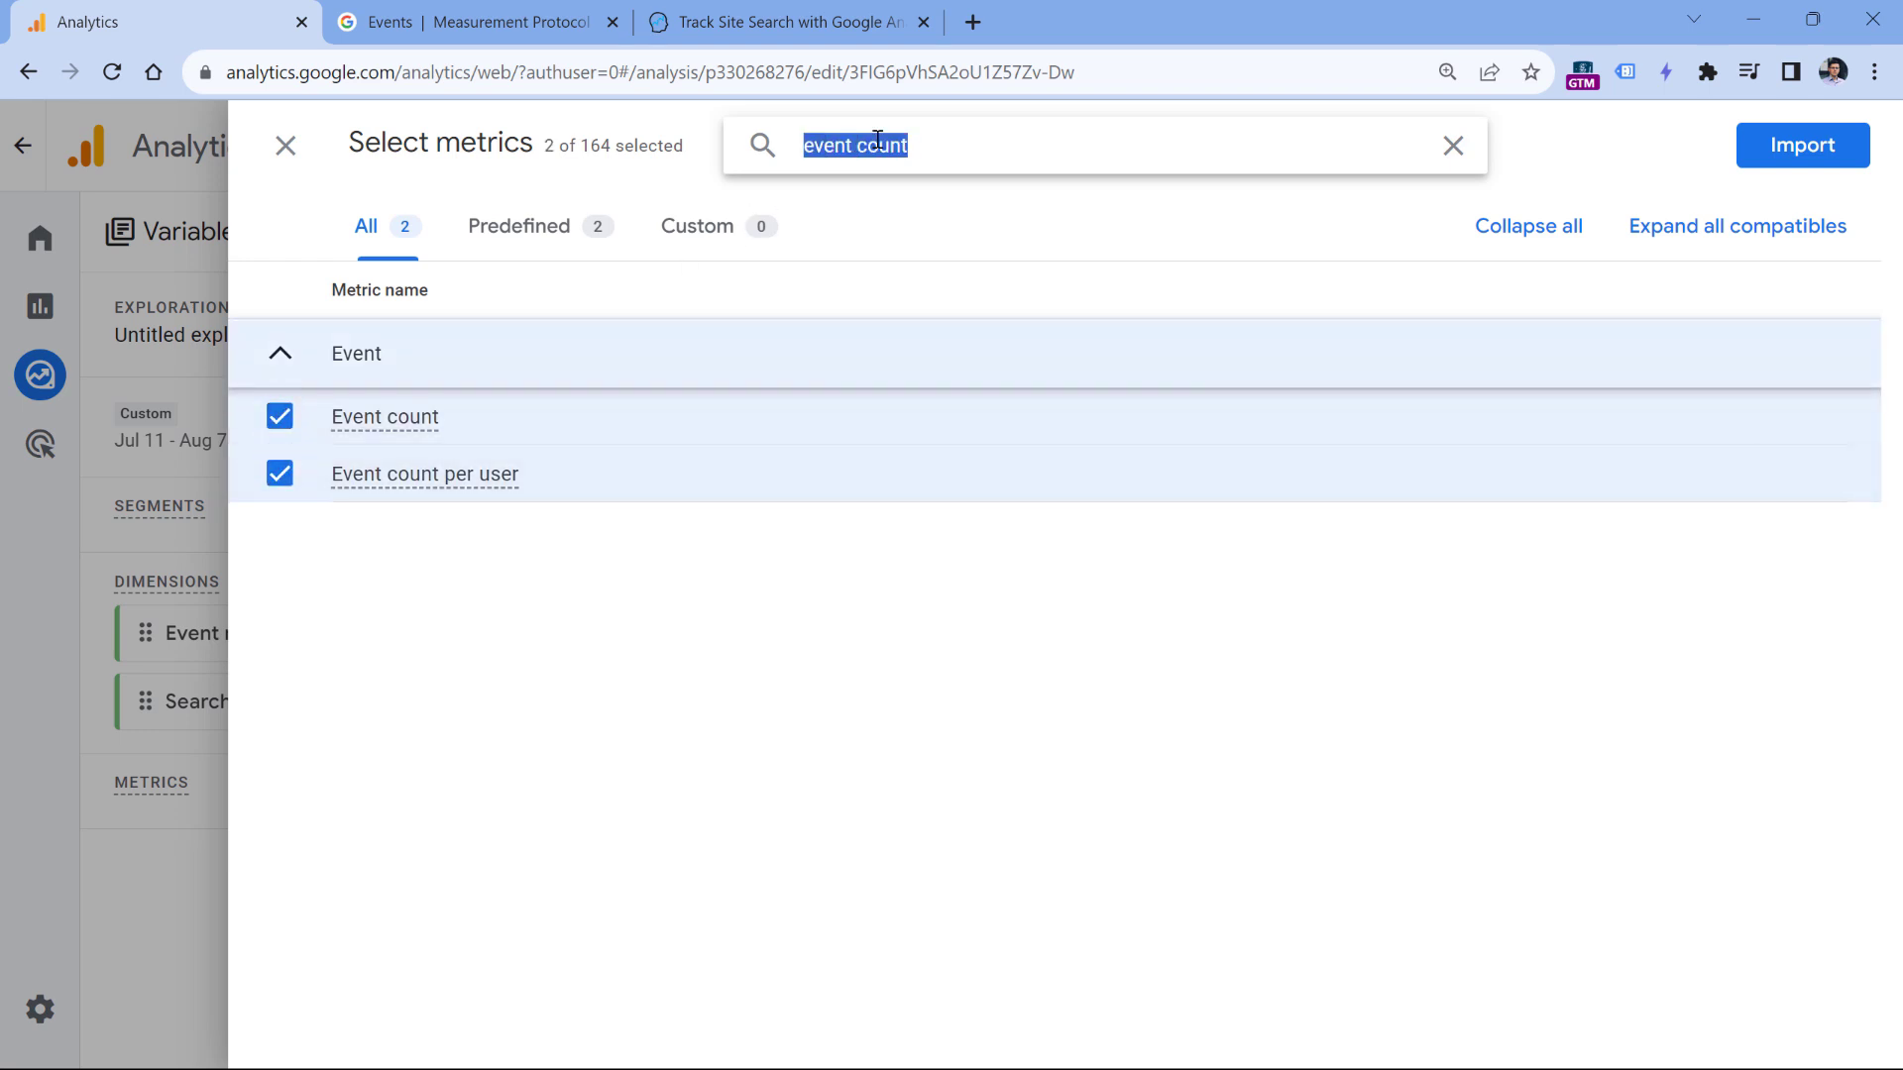
{"action": "type", "text": "total users"}
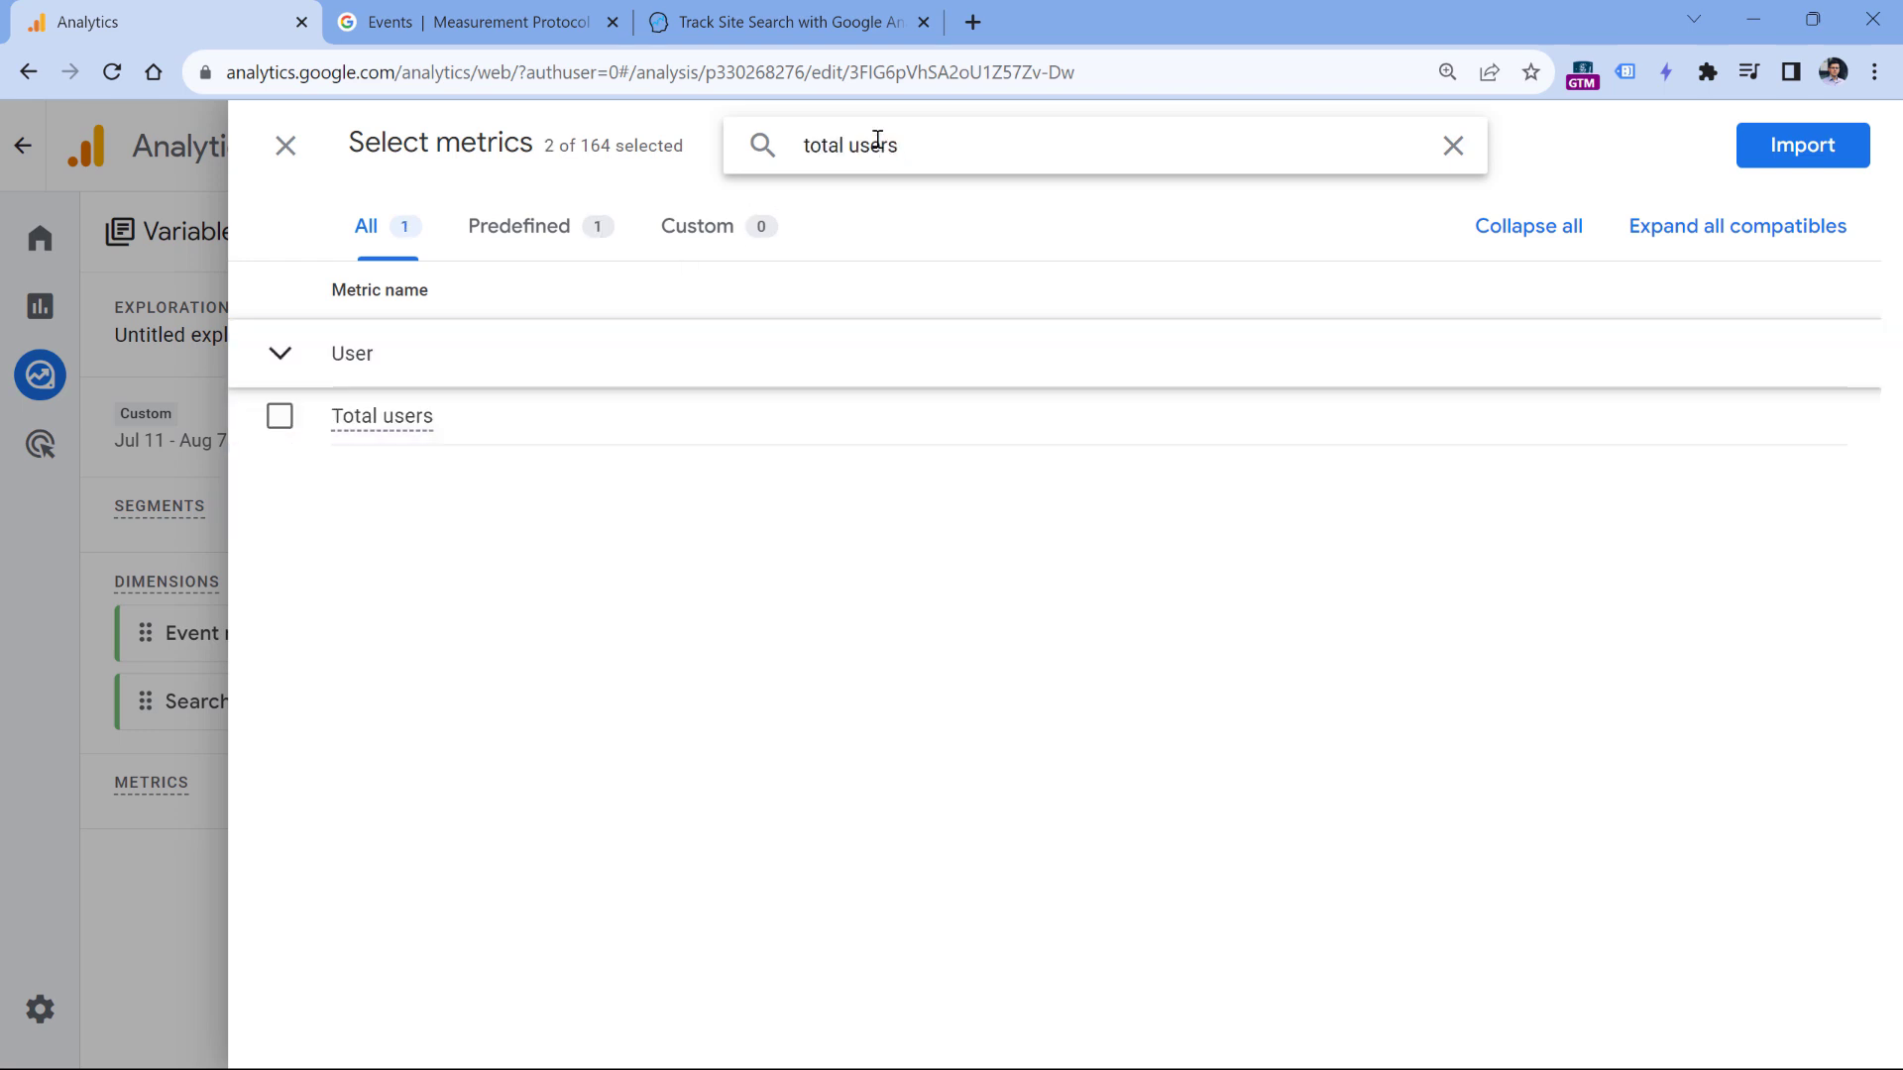
{"action": "left_click", "coordinate": [279, 417]}
{"action": "left_click", "coordinate": [1827, 144]}
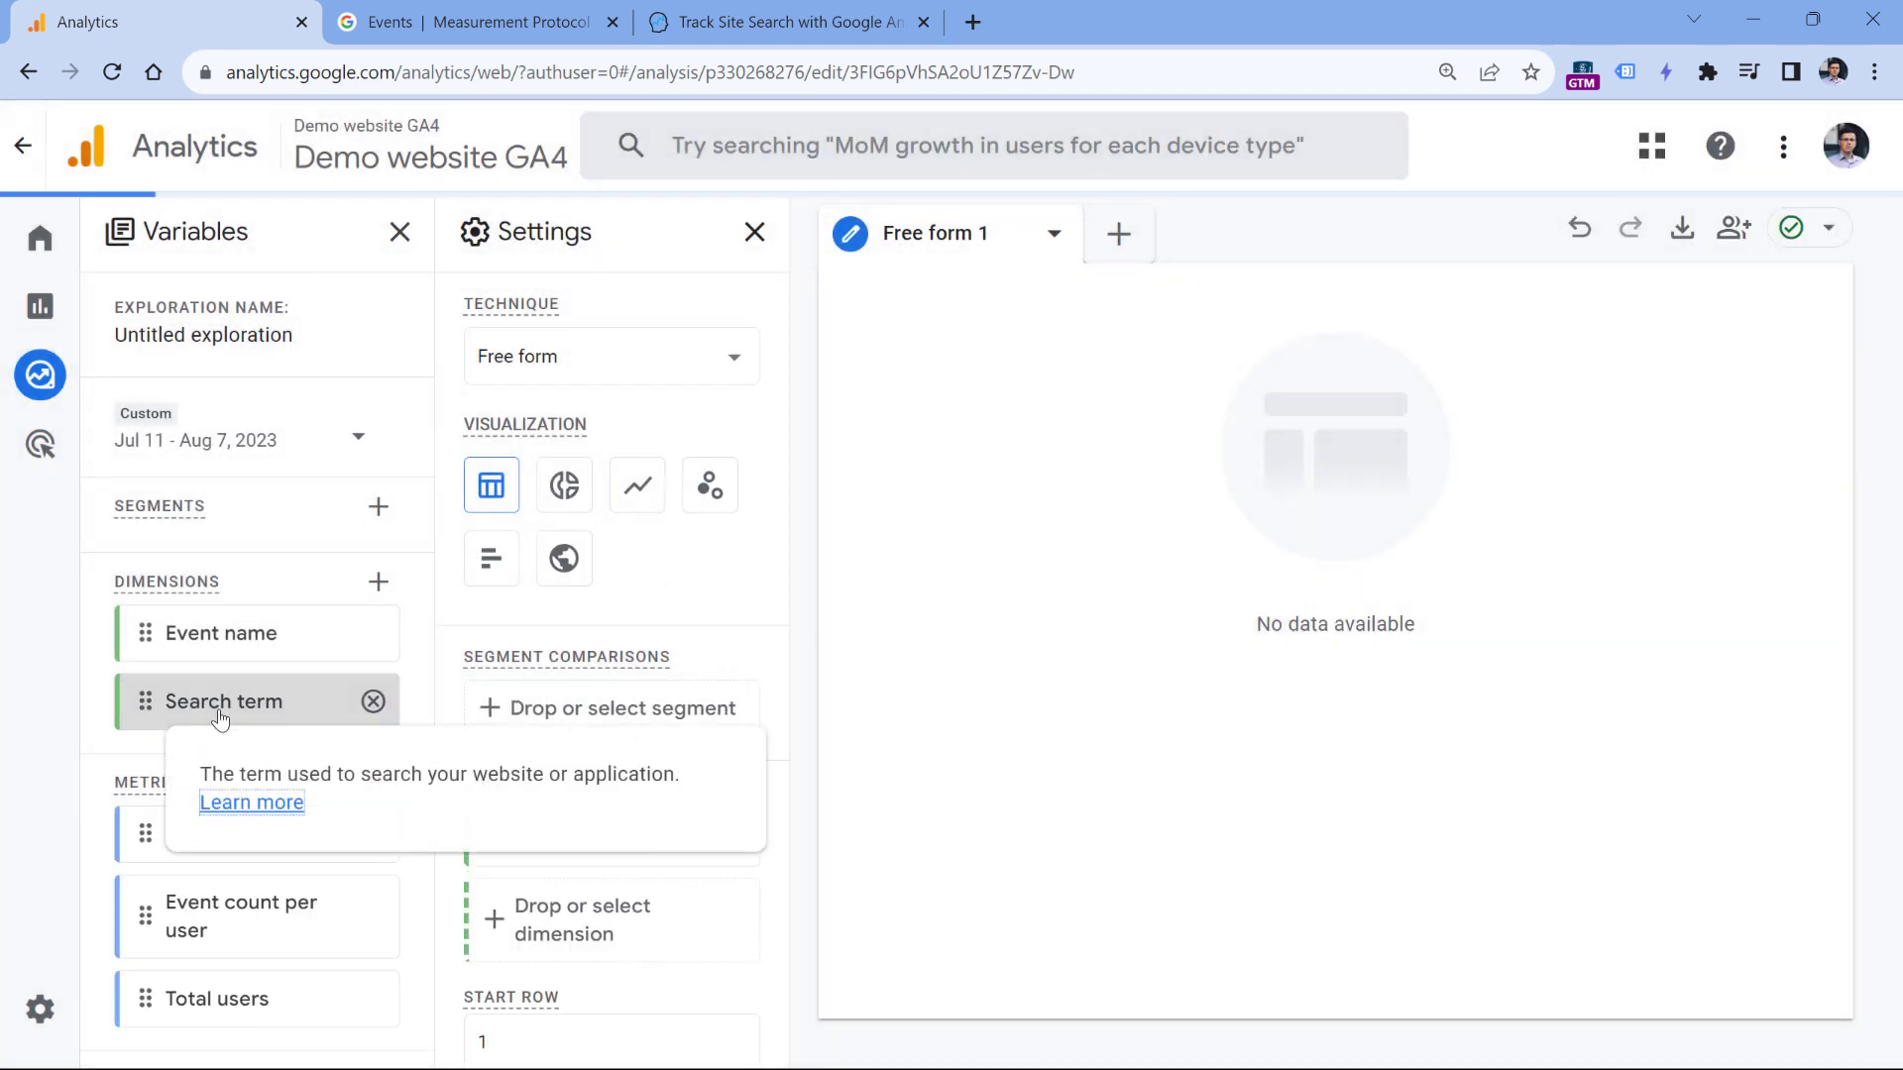
- Put Search term in the free-form table's Rows and check the three metrics under Values
{"action": "left_click_drag", "start_coordinate": [220, 721], "coordinate": [640, 882]}
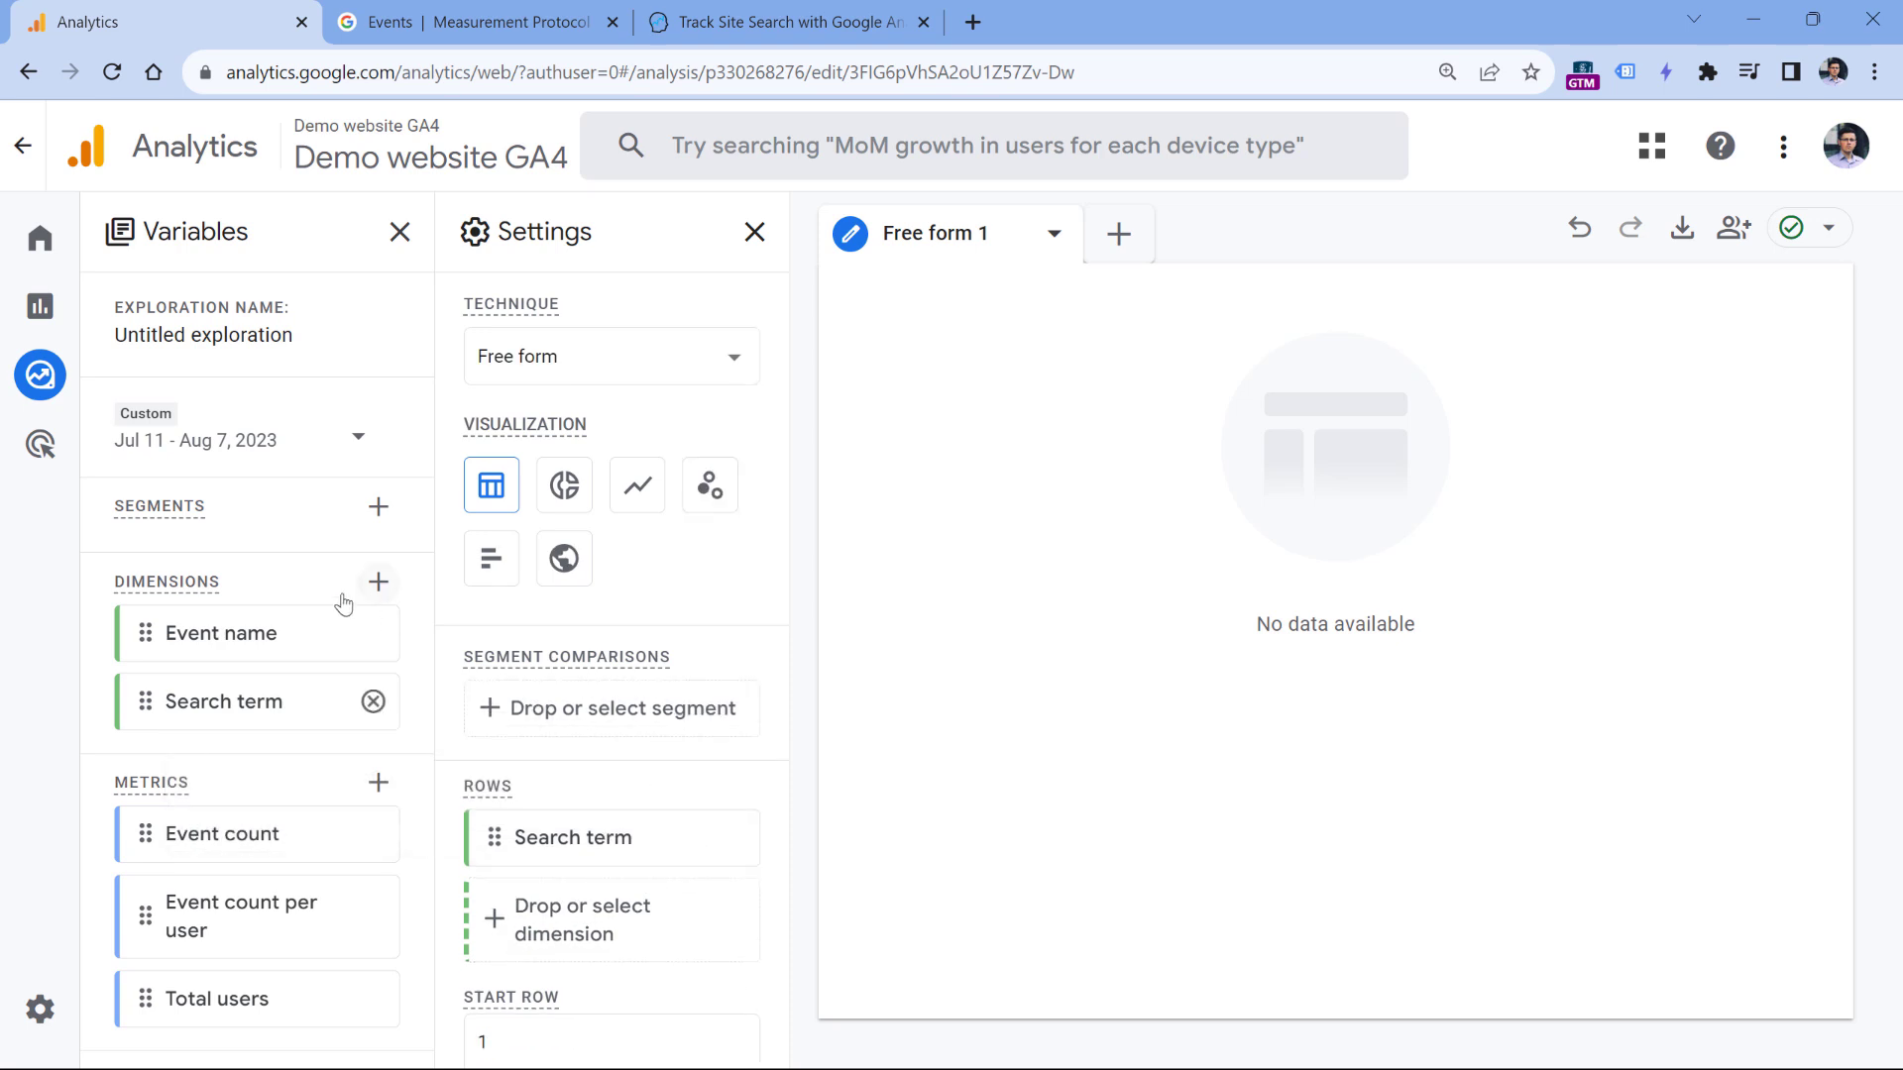
{"action": "mouse_move", "coordinate": [169, 838]}
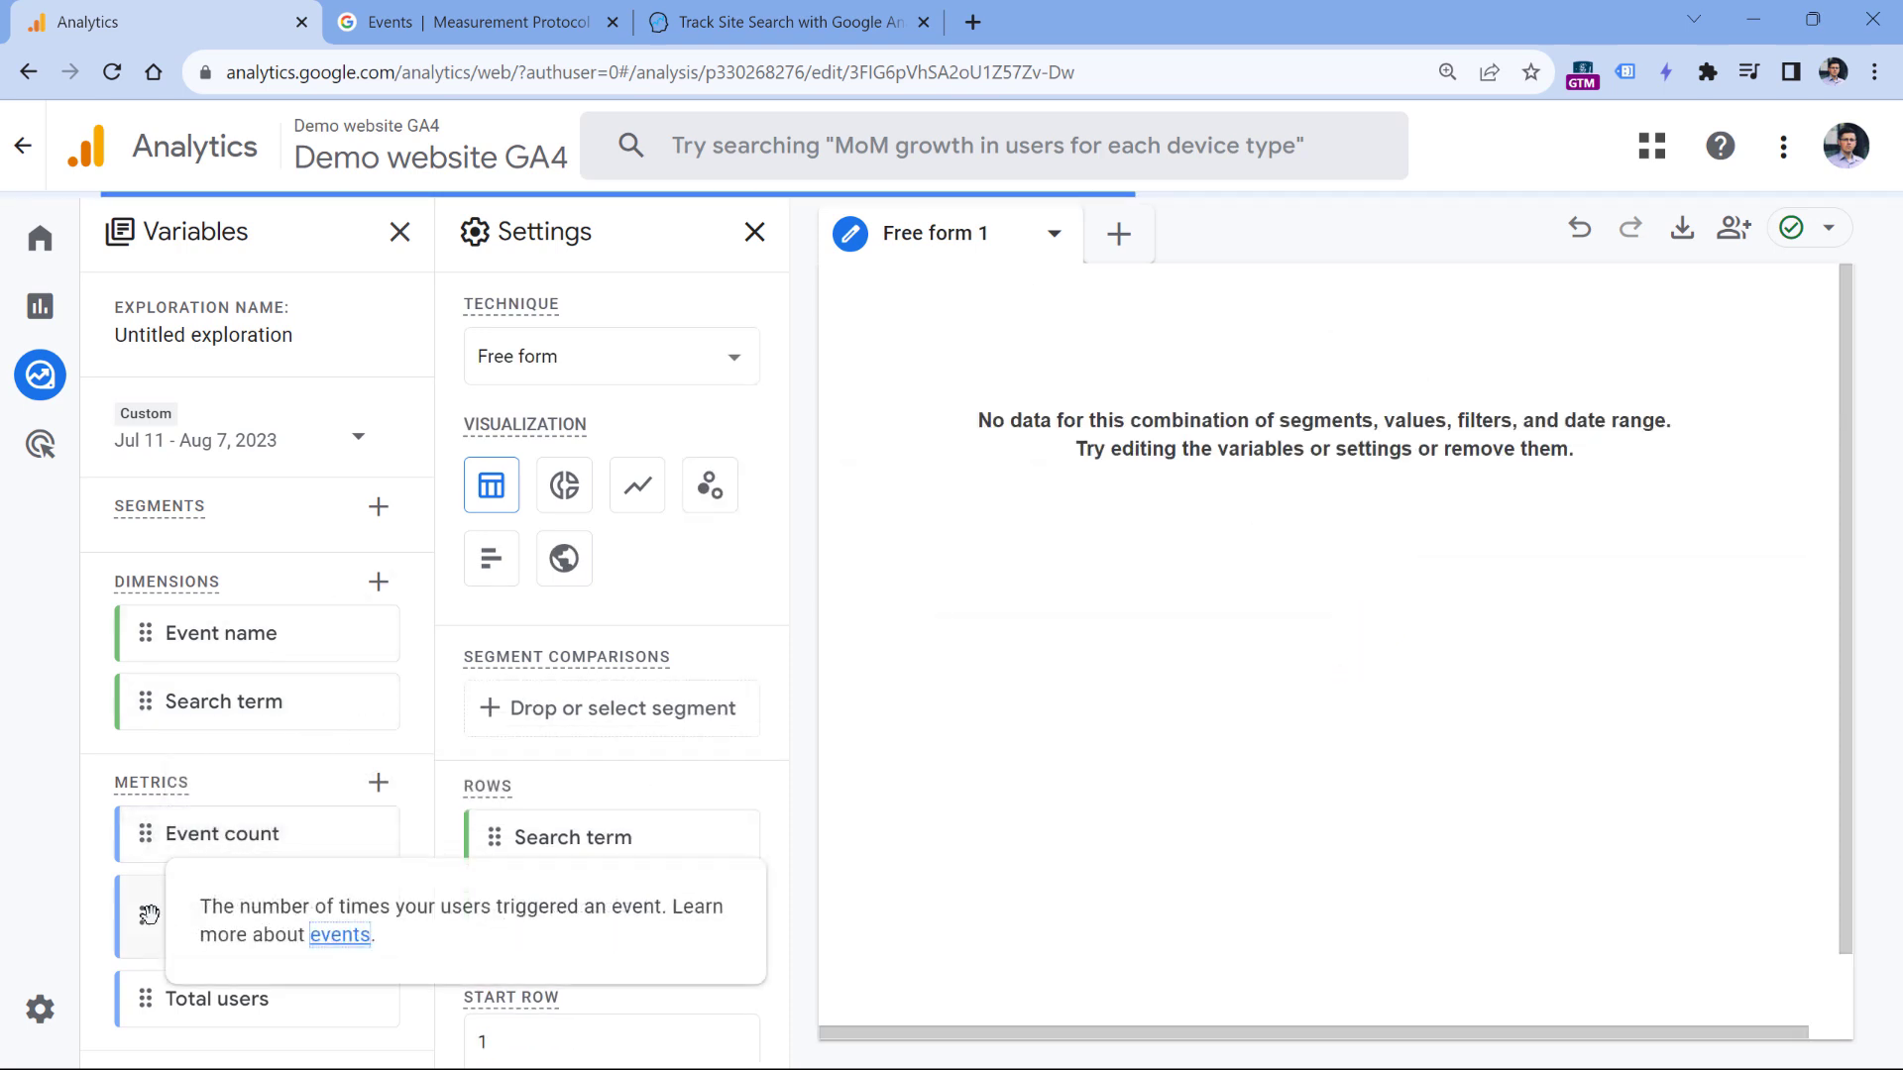
{"action": "scroll", "coordinate": [652, 573], "scroll_direction": "down", "scroll_amount": 10}
{"action": "scroll", "coordinate": [651, 573], "scroll_direction": "down", "scroll_amount": 1}
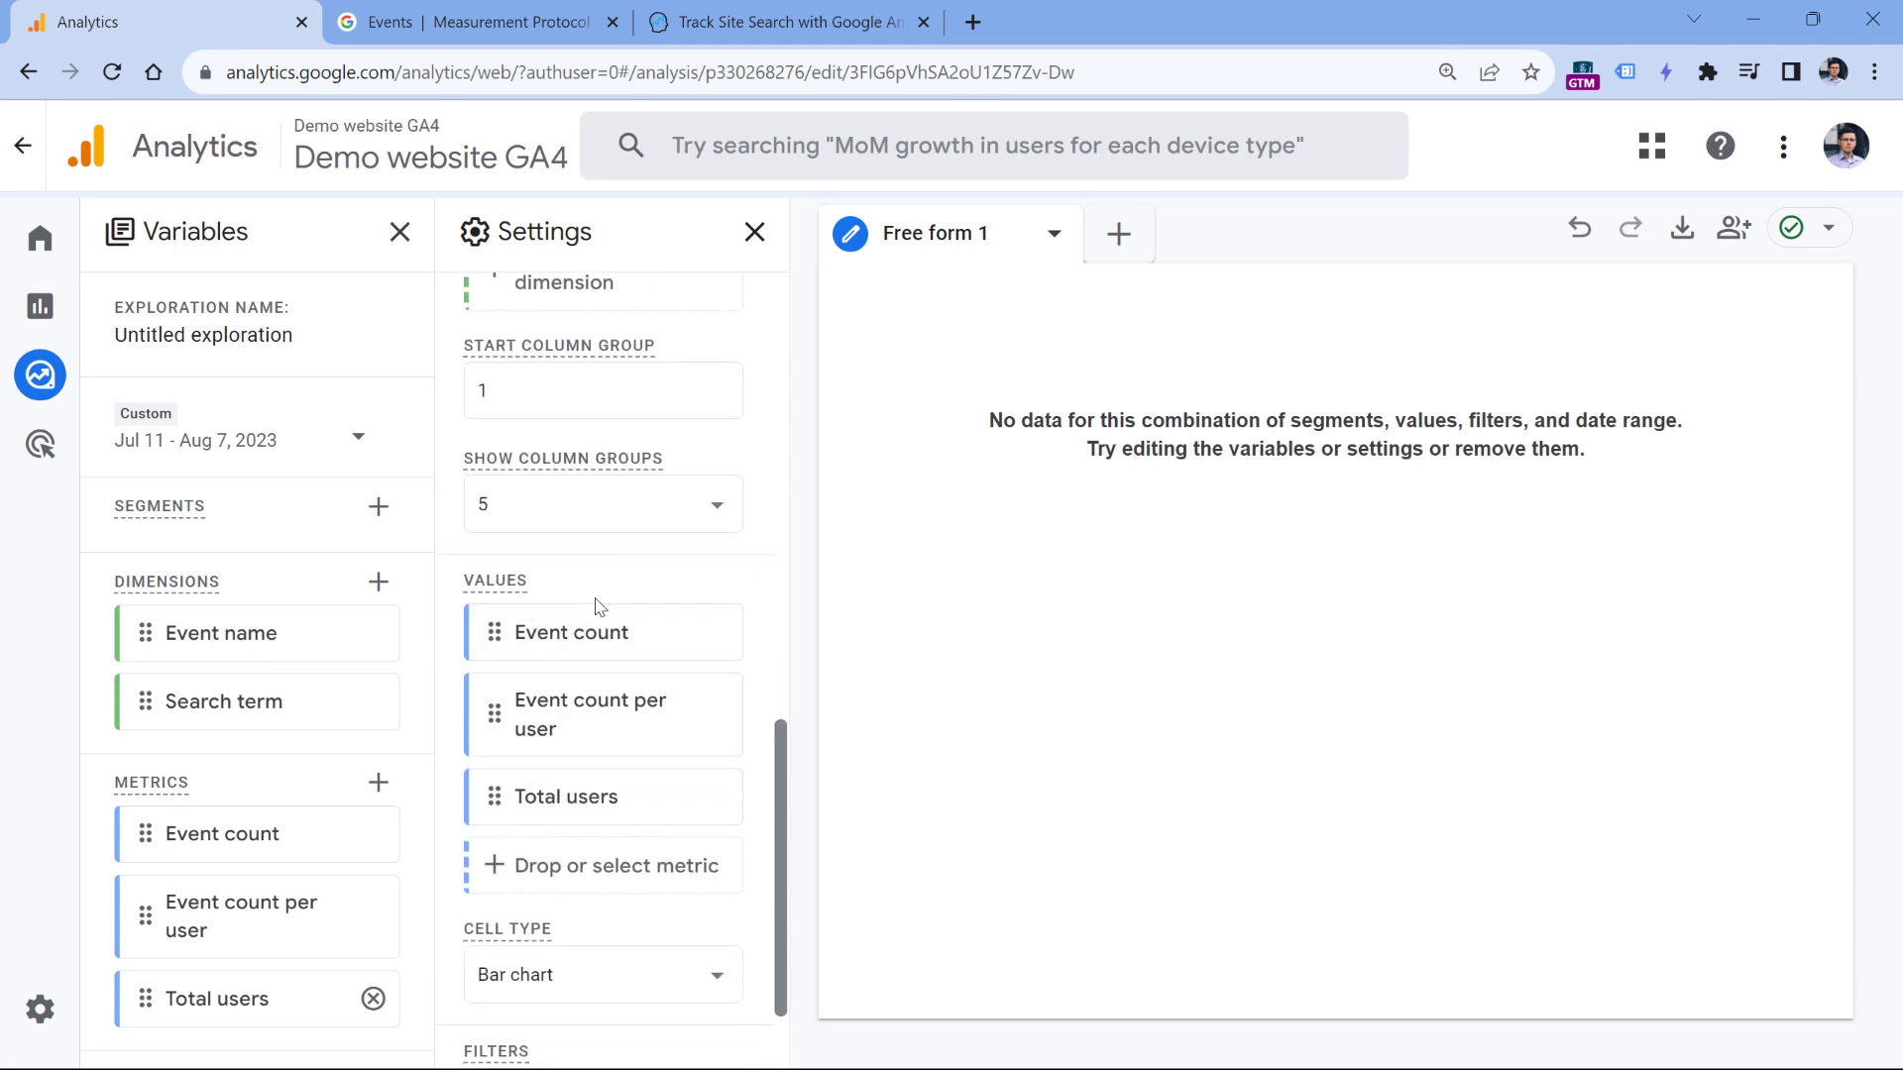
{"action": "scroll", "coordinate": [575, 590], "scroll_direction": "down", "scroll_amount": 1}
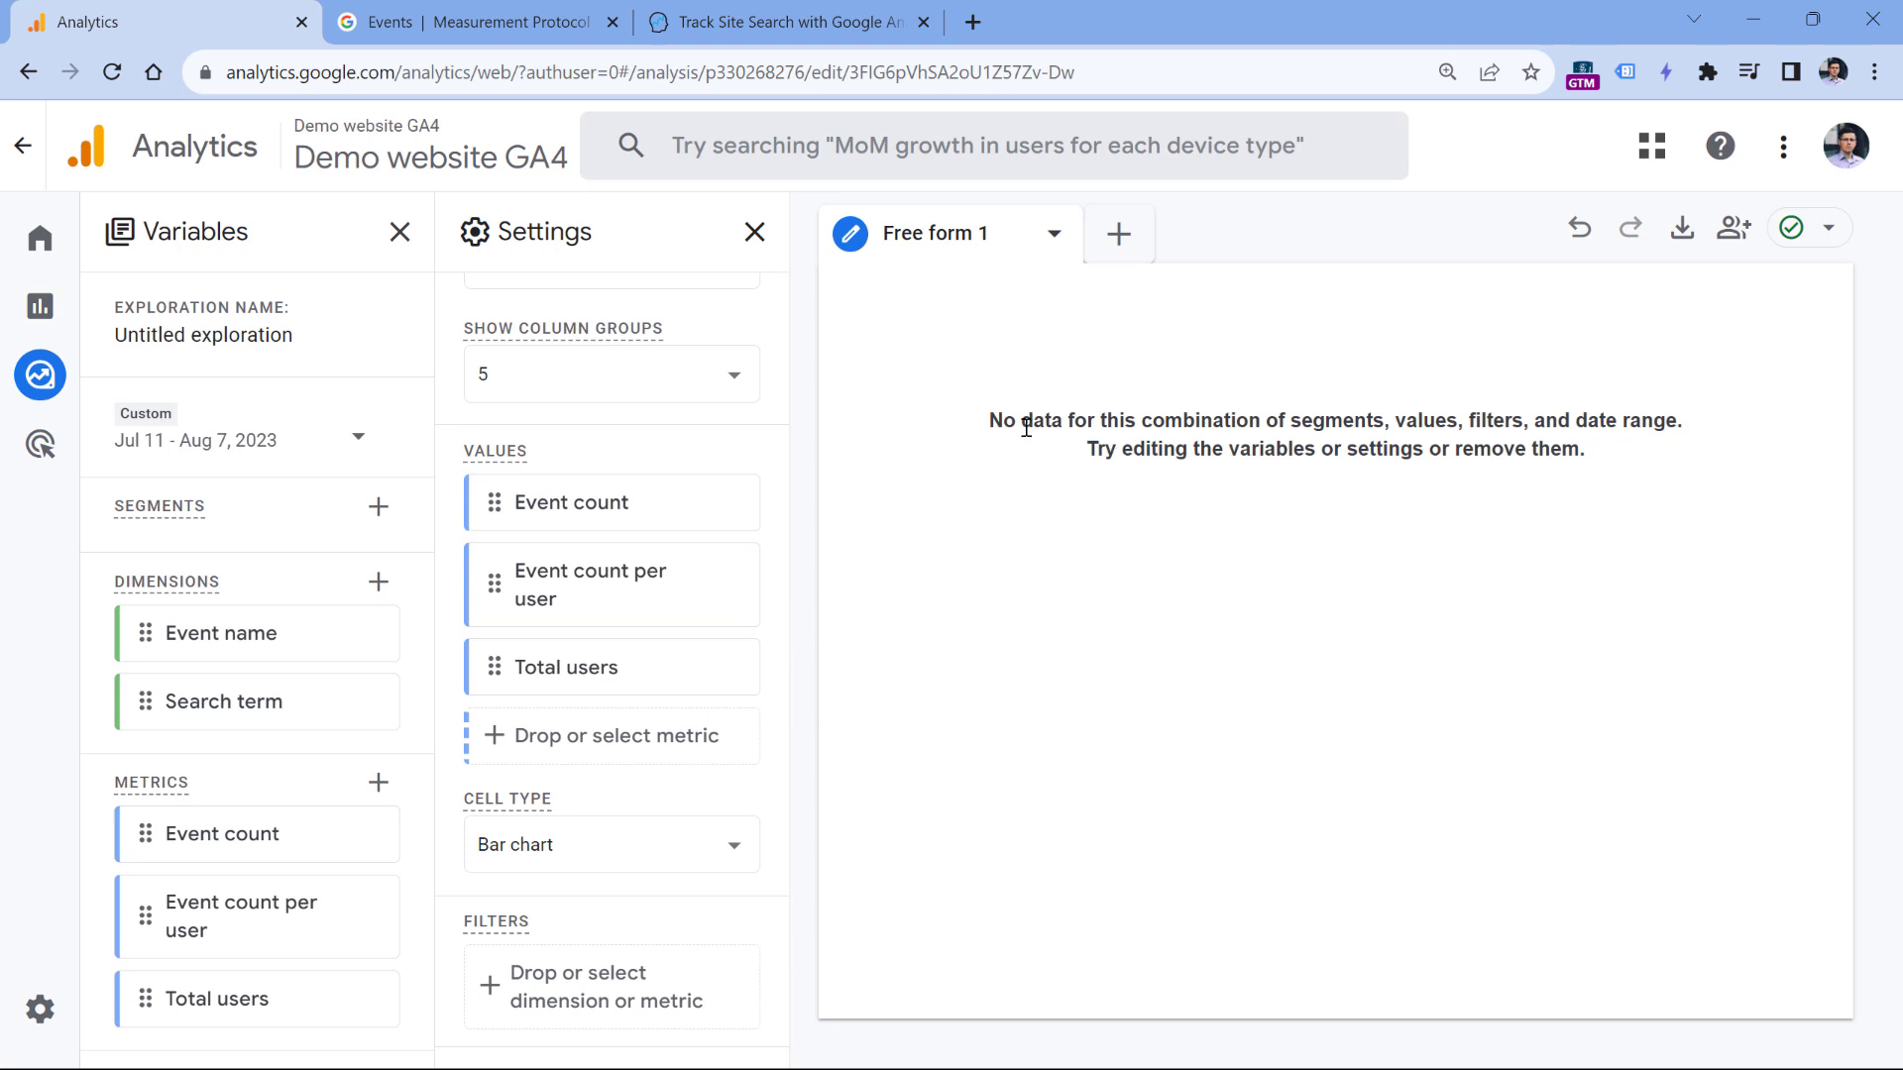
- Change the exploration date range to Mar 1 – Aug 7, 2023
{"action": "left_click", "coordinate": [222, 444]}
{"action": "scroll", "coordinate": [615, 639], "scroll_direction": "up", "scroll_amount": 5}
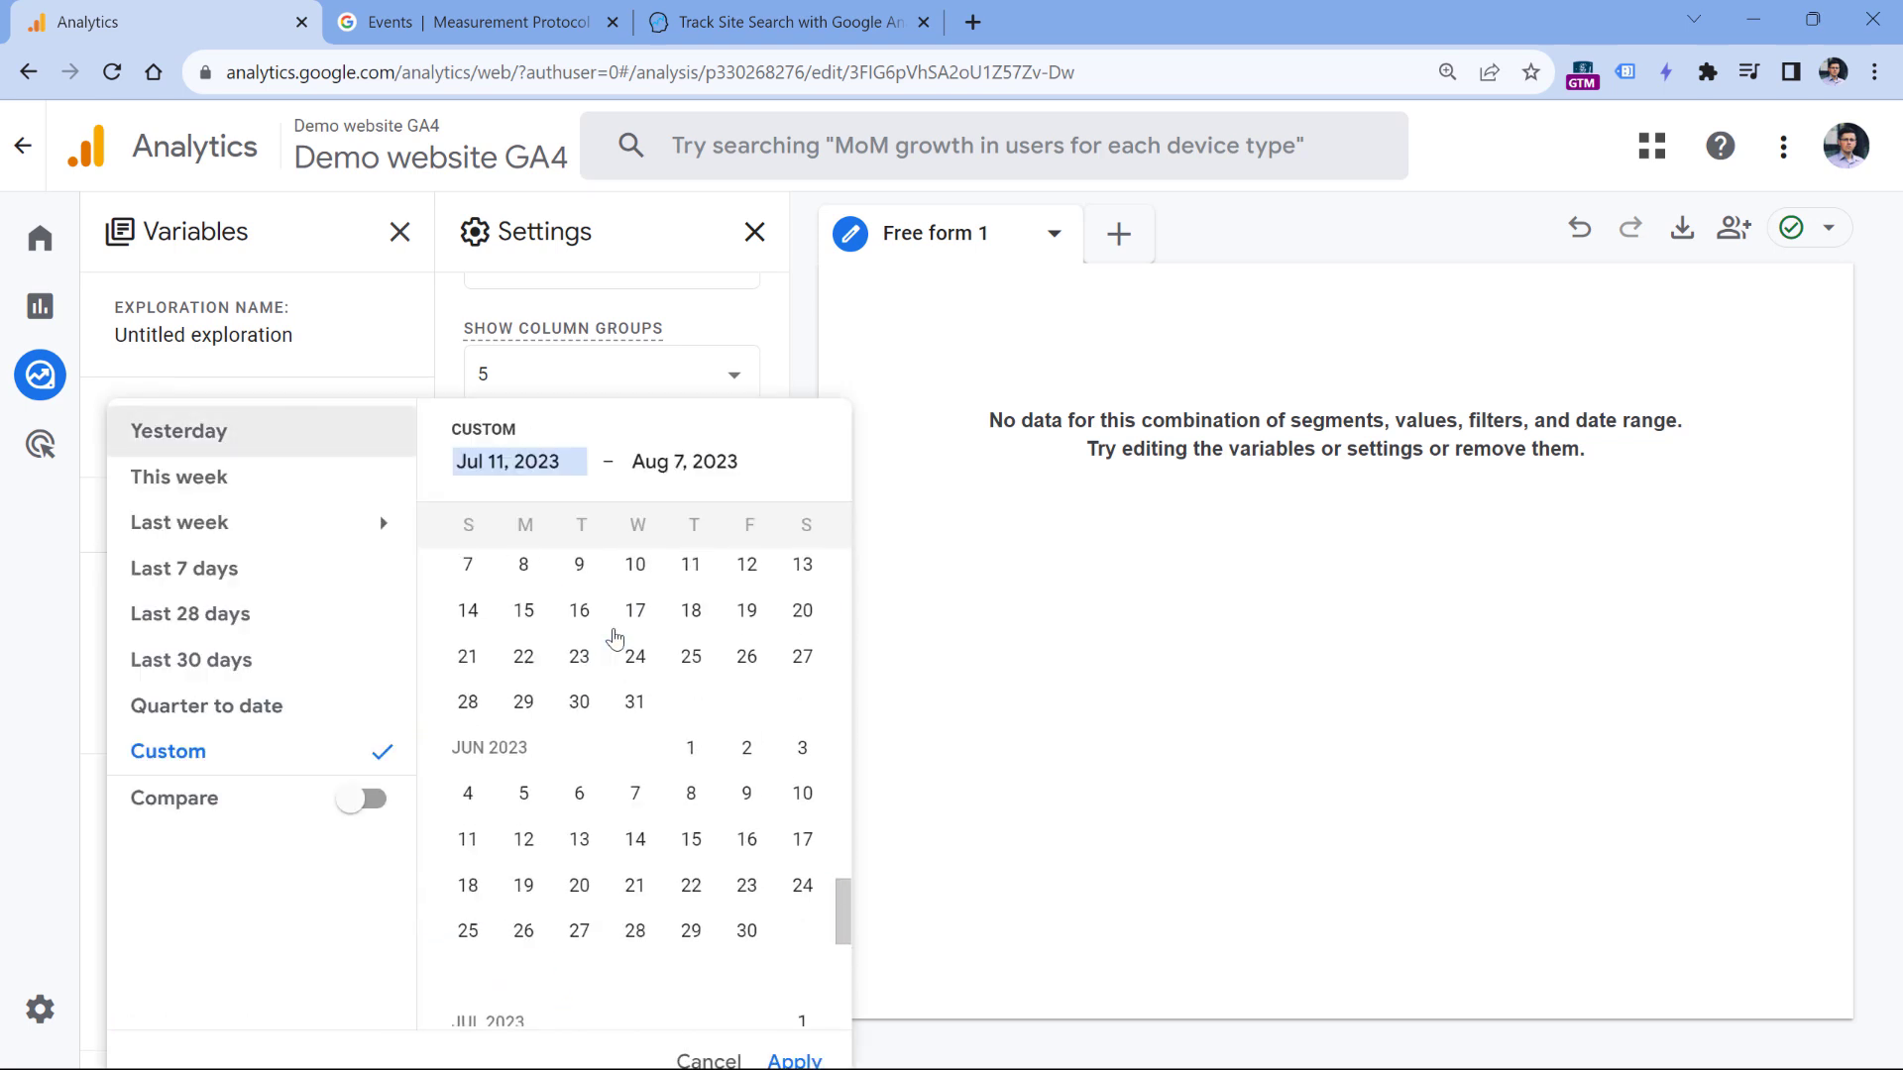
{"action": "scroll", "coordinate": [615, 637], "scroll_direction": "up", "scroll_amount": 6}
{"action": "left_click", "coordinate": [634, 684]}
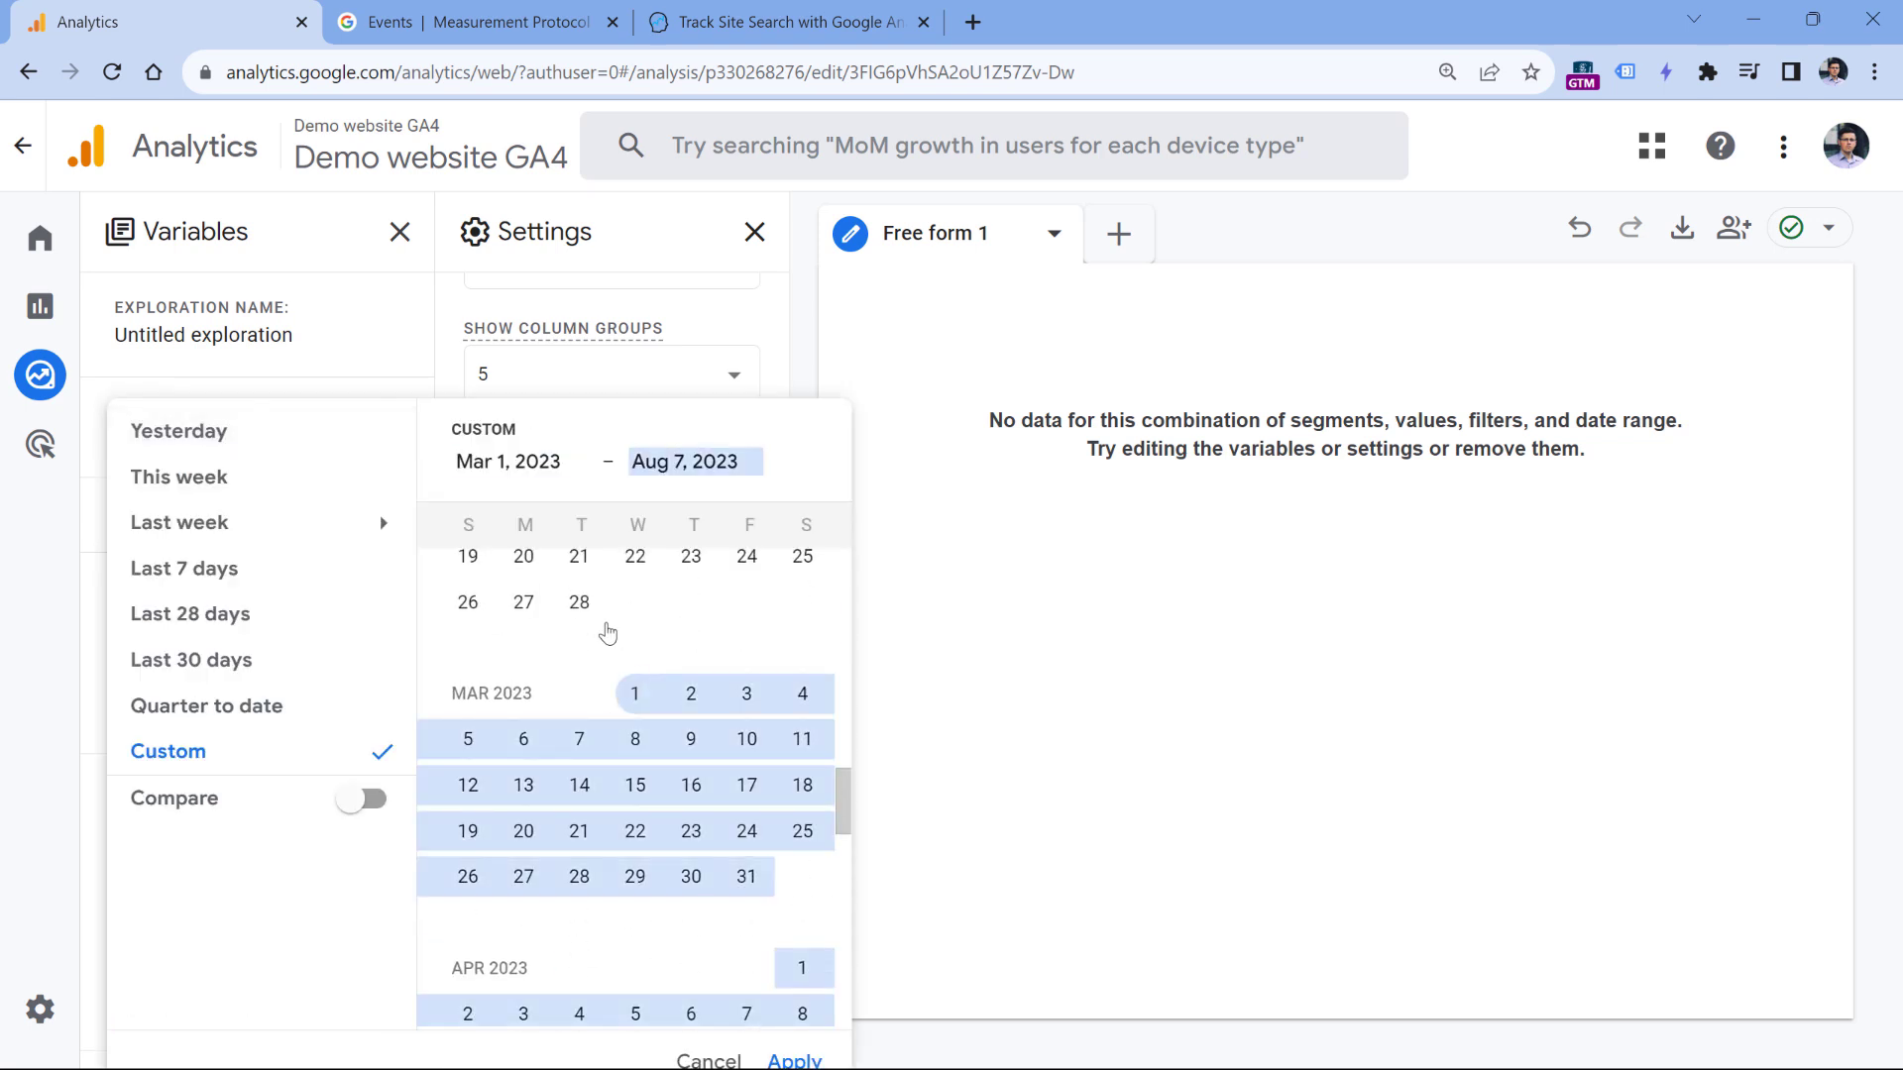
{"action": "scroll", "coordinate": [607, 694], "scroll_direction": "down", "scroll_amount": 10}
{"action": "left_click", "coordinate": [795, 1060]}
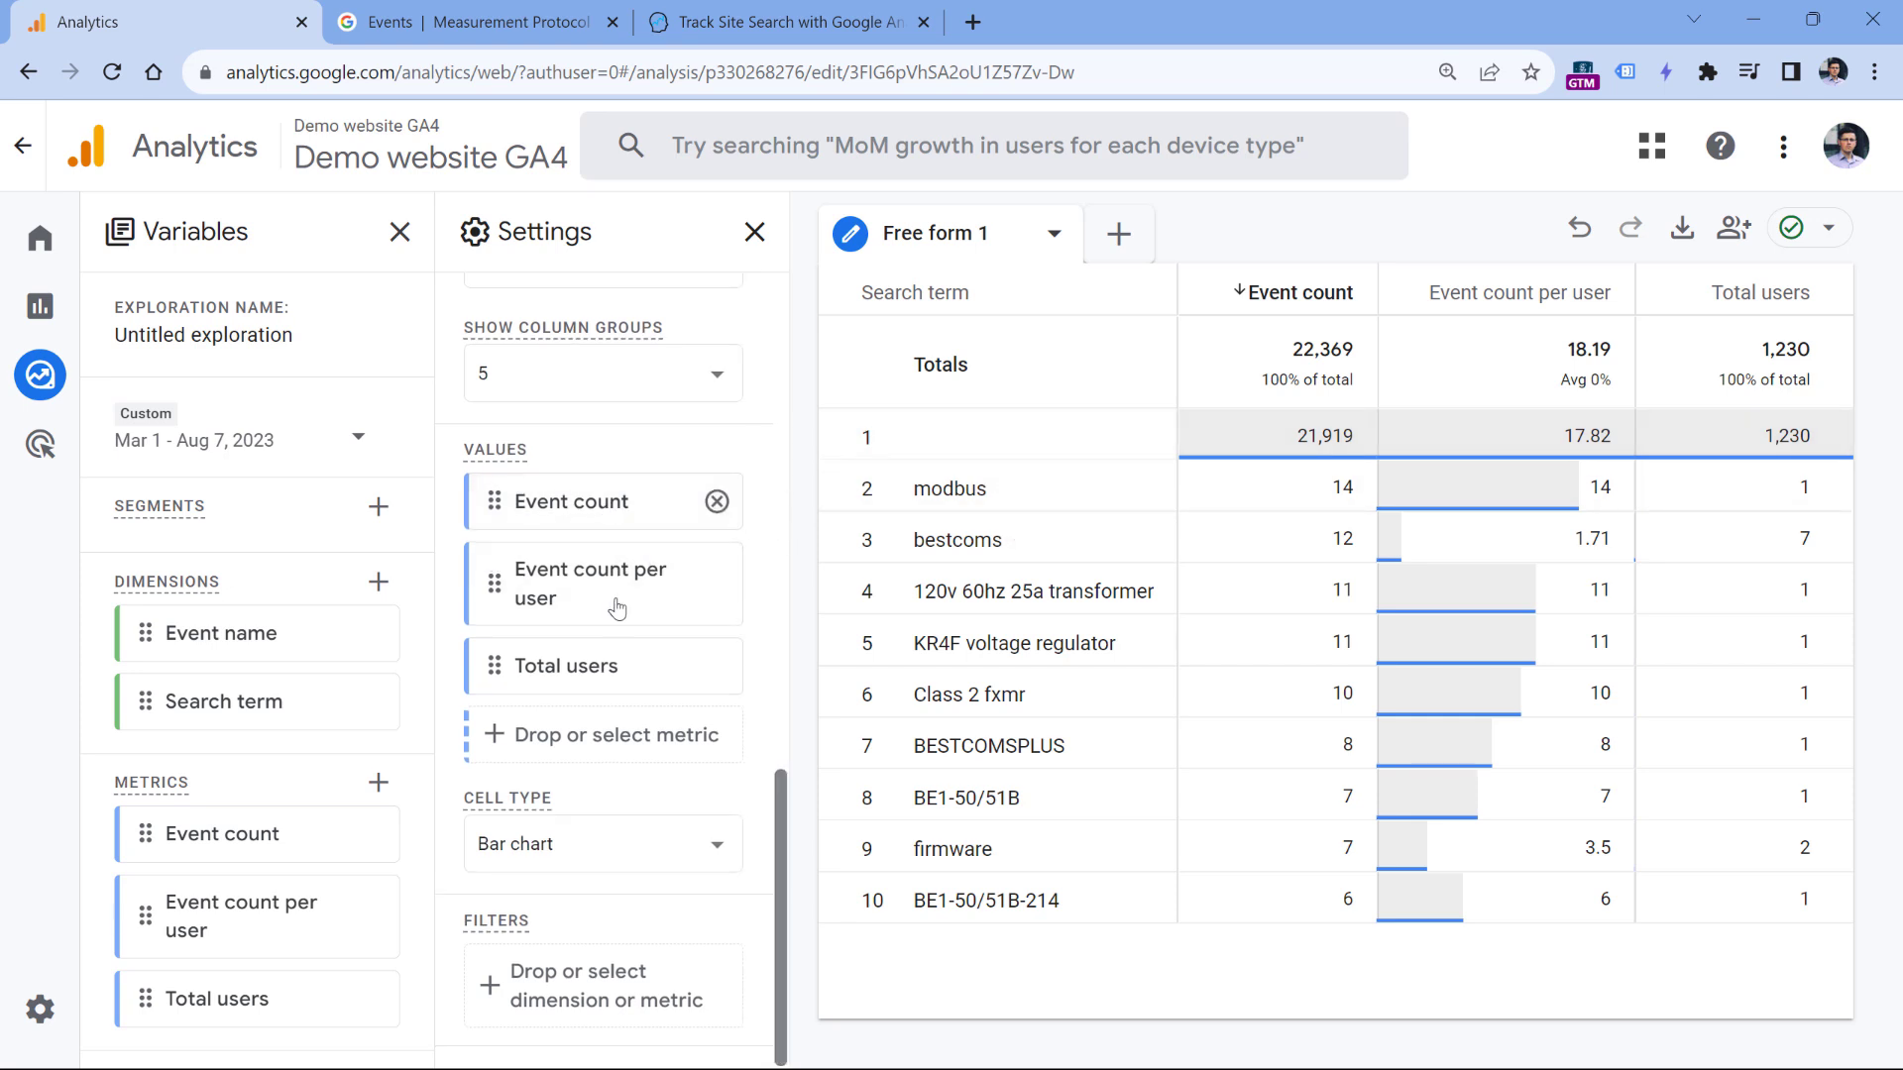
- Add a filter where Event name exactly matches view_search_results
{"action": "left_click", "coordinate": [589, 999]}
{"action": "left_click", "coordinate": [682, 702]}
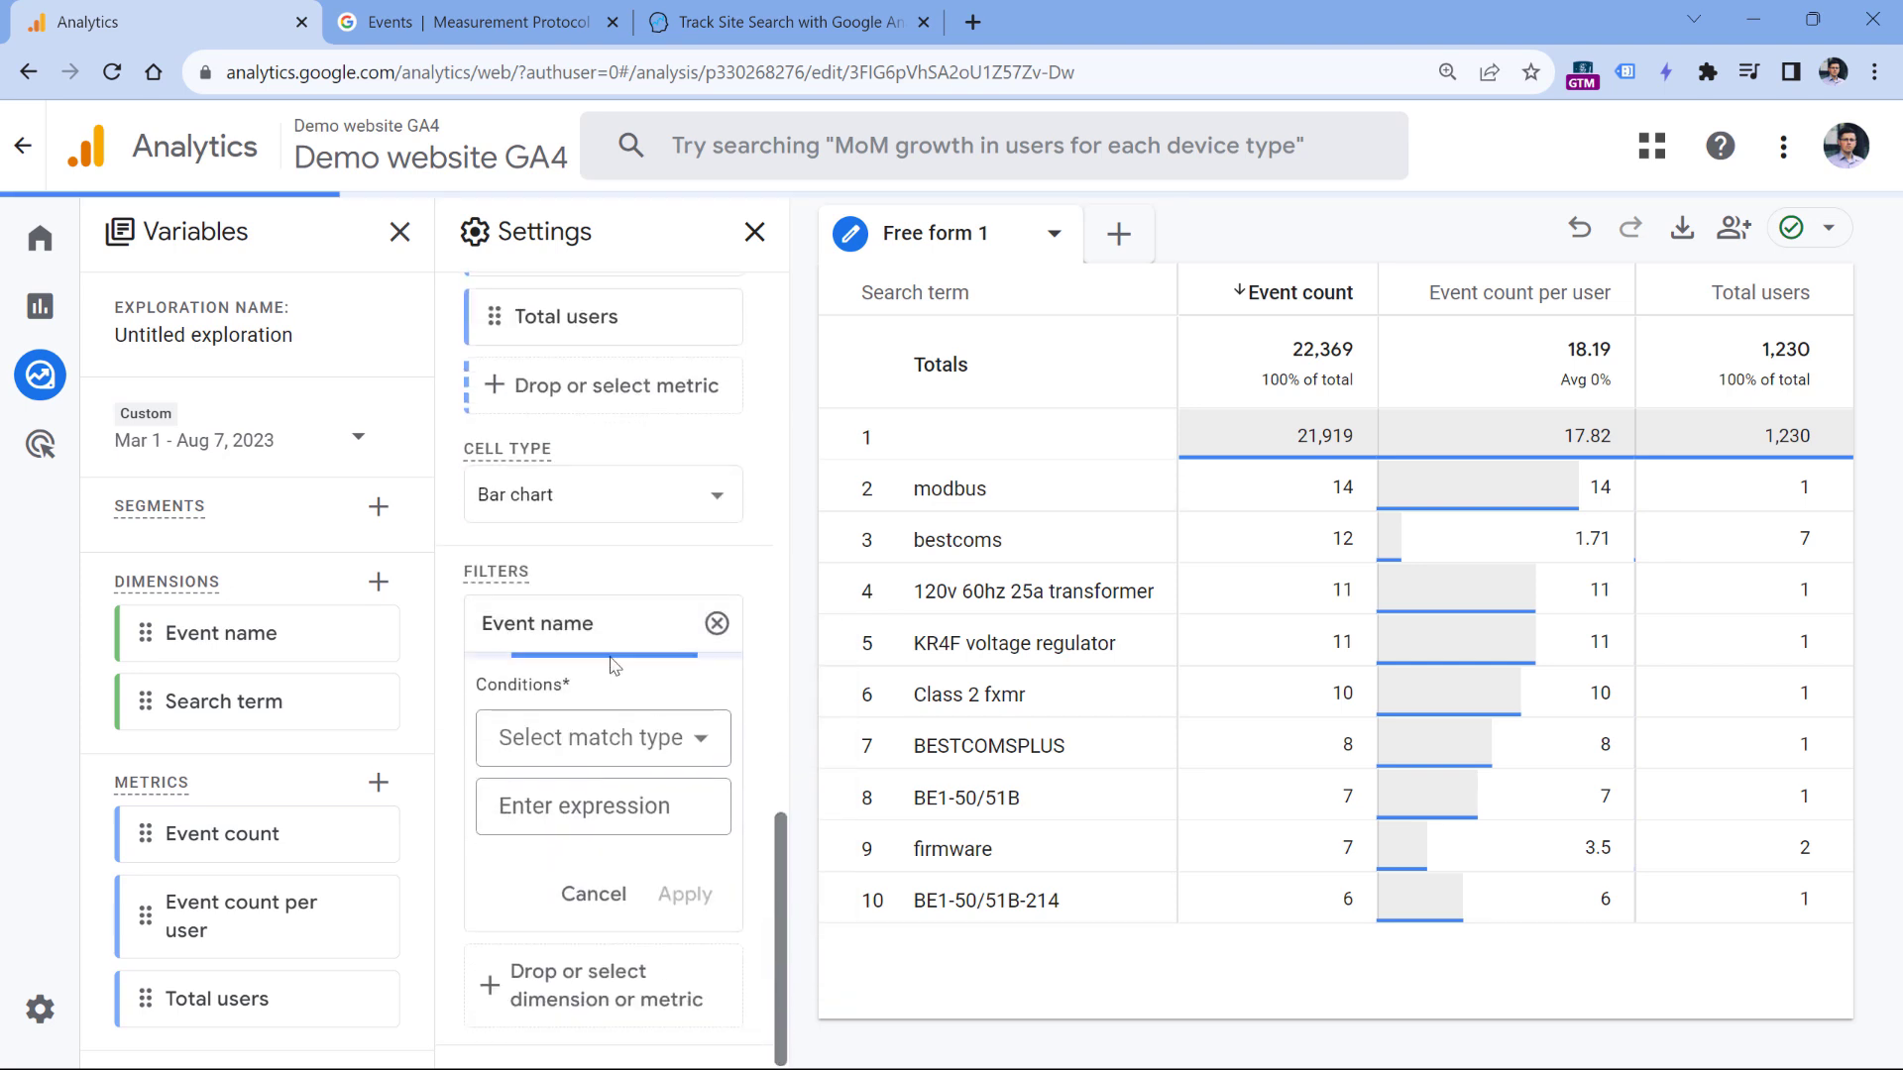
{"action": "left_click", "coordinate": [588, 757]}
{"action": "left_click", "coordinate": [553, 363]}
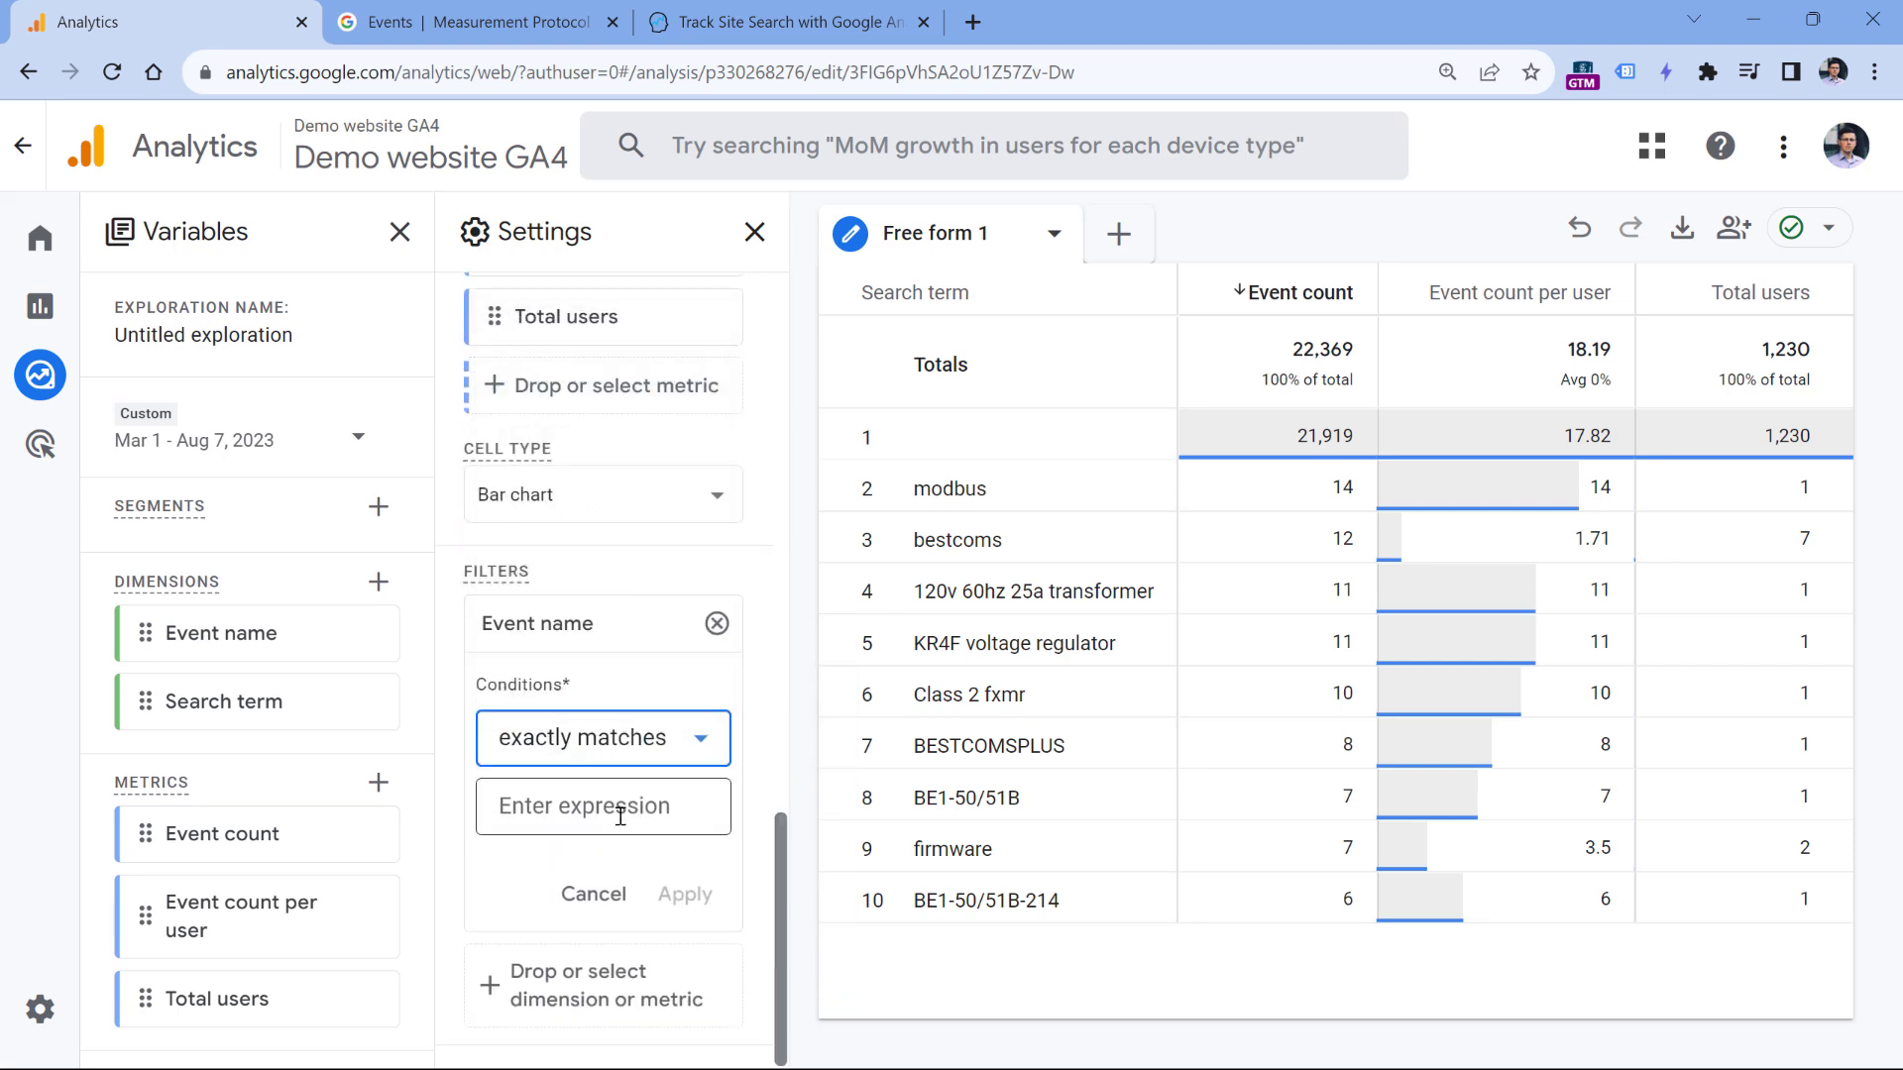
{"action": "left_click", "coordinate": [615, 809]}
{"action": "type", "text": "view_search"}
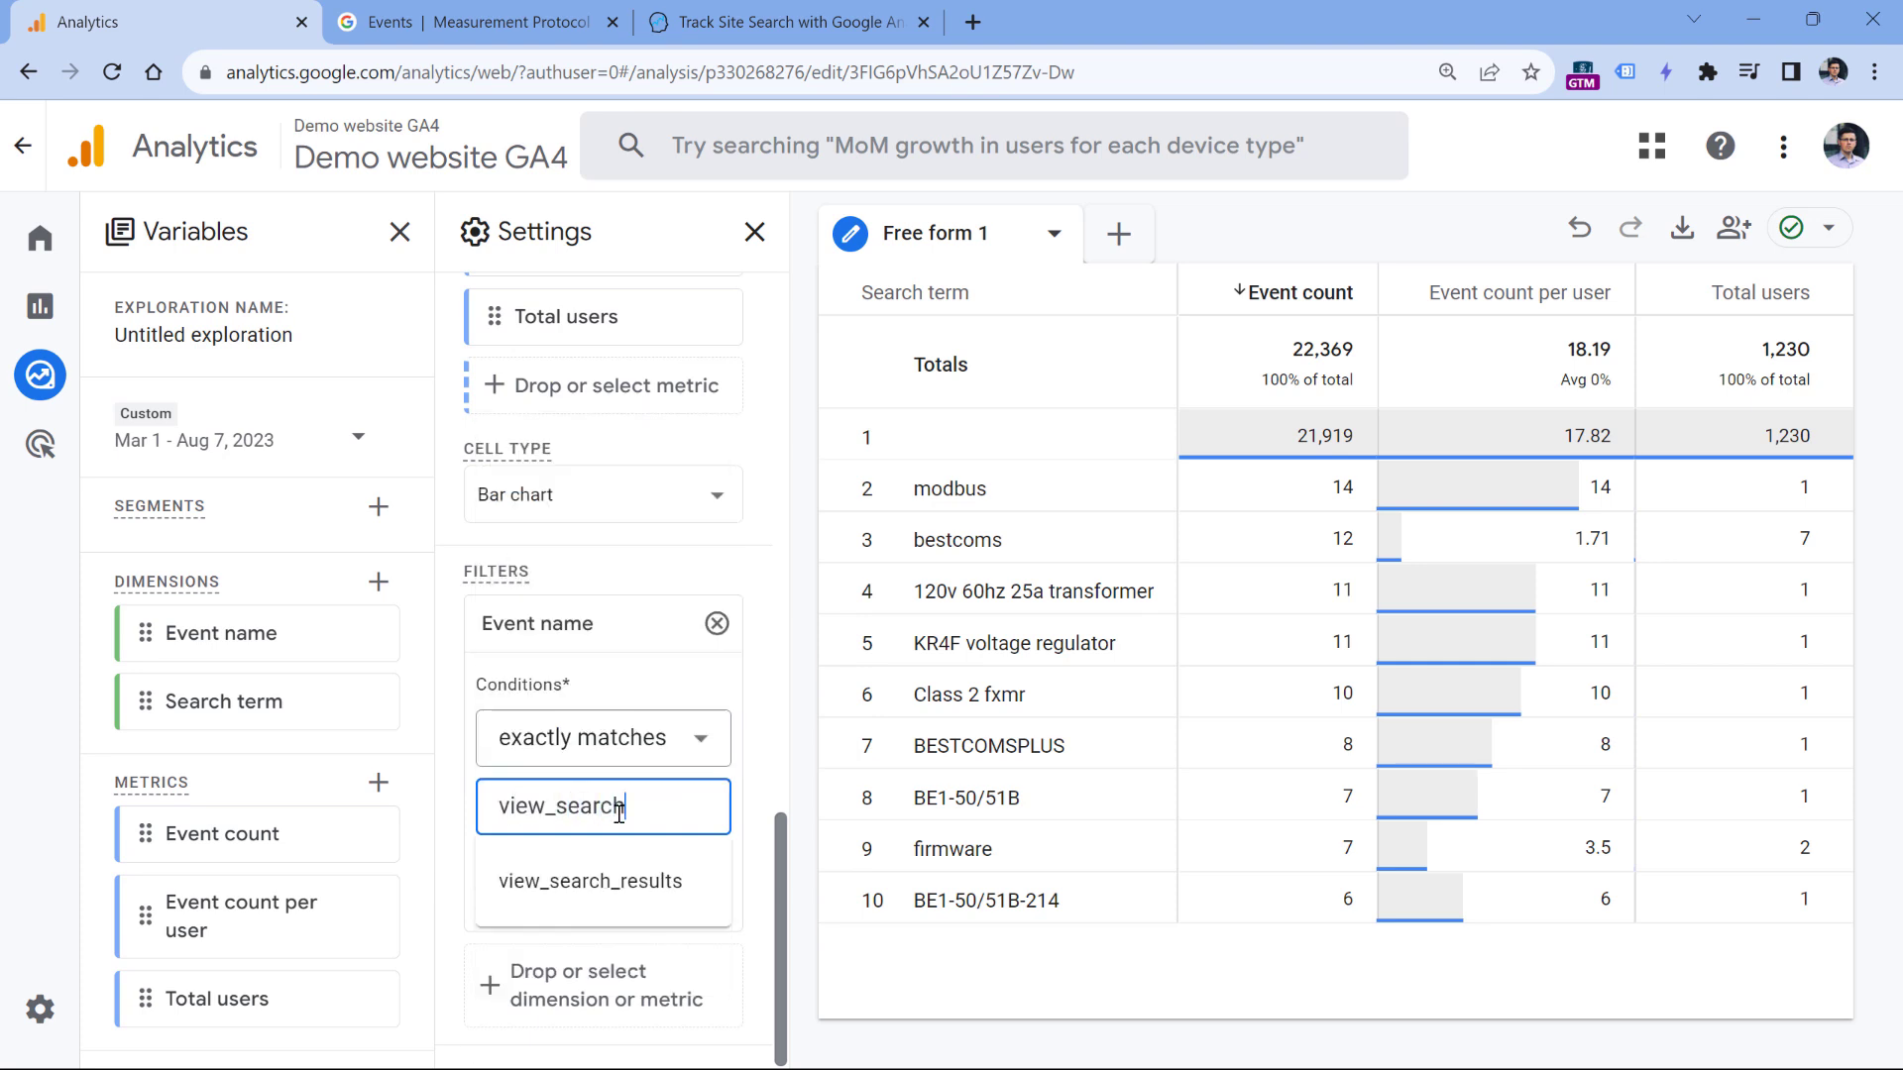
{"action": "left_click", "coordinate": [615, 880]}
{"action": "left_click", "coordinate": [682, 893]}
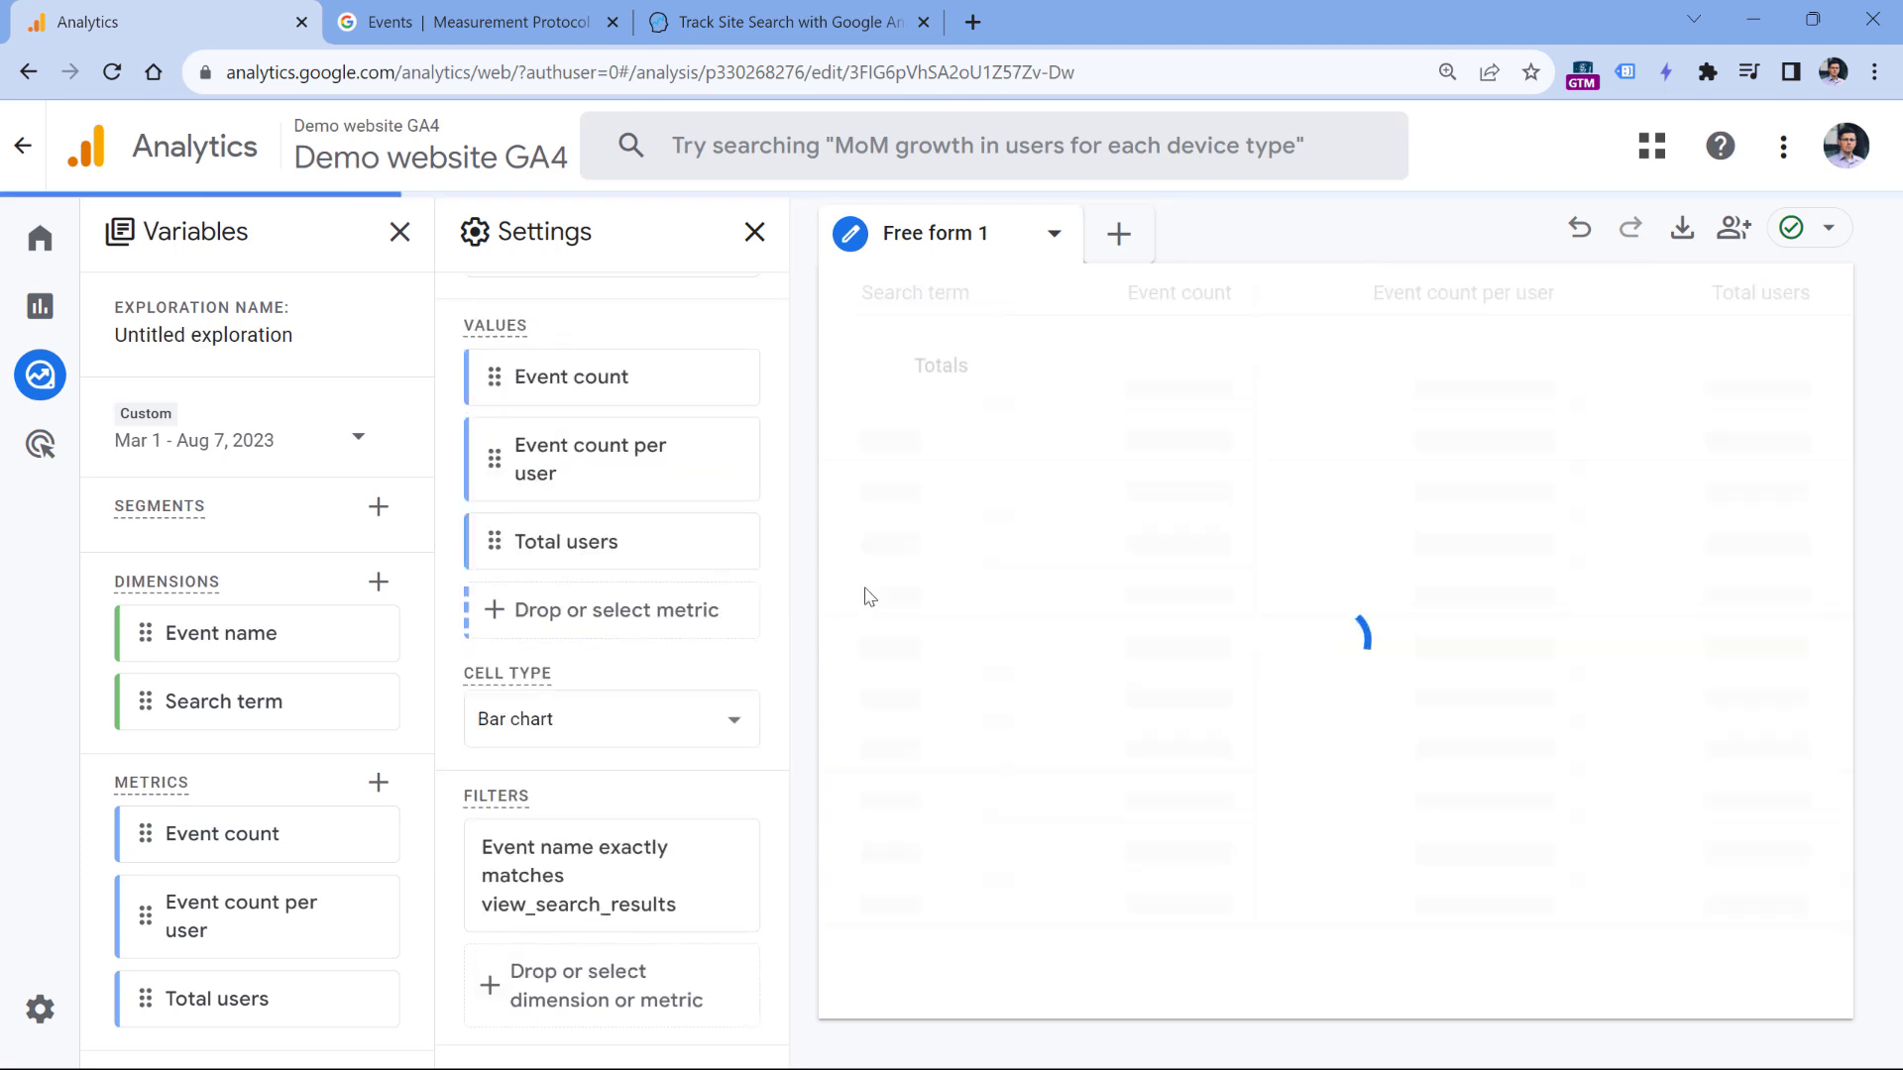